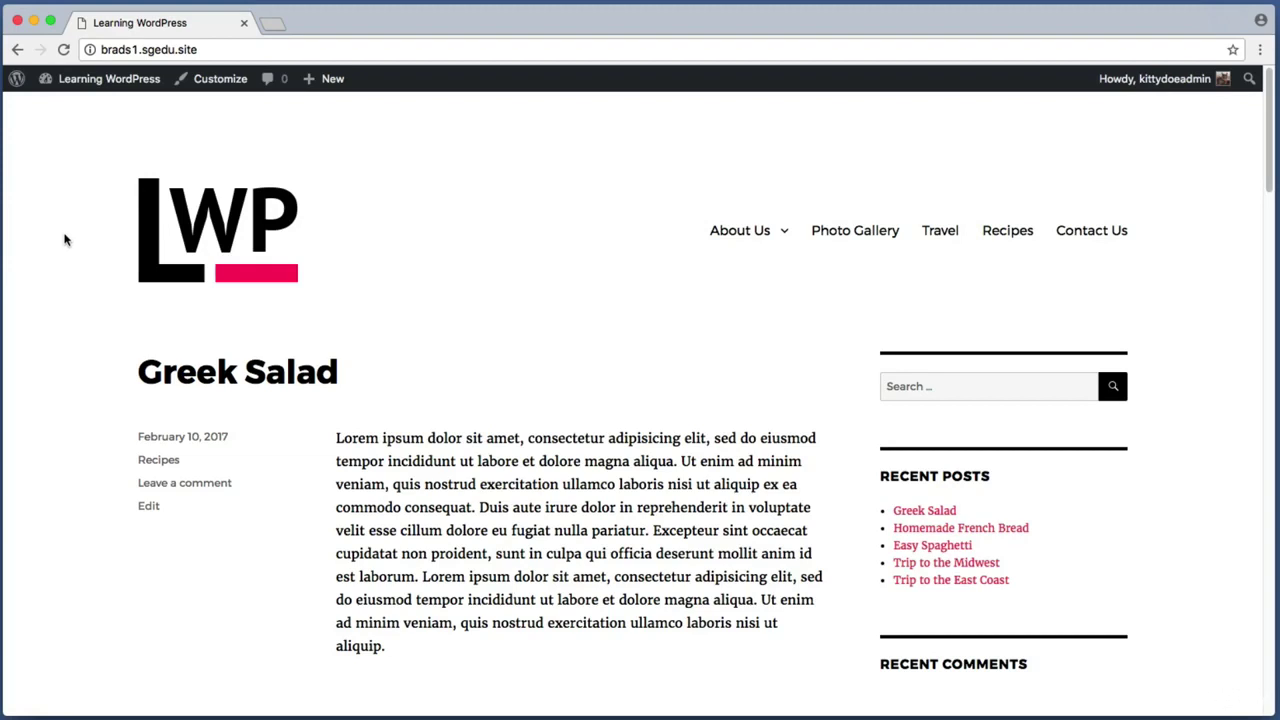
# Step: Examine the blog posts listed on the site's homepage and its main navigation menu
pyautogui.scroll(-3, 64, 240)
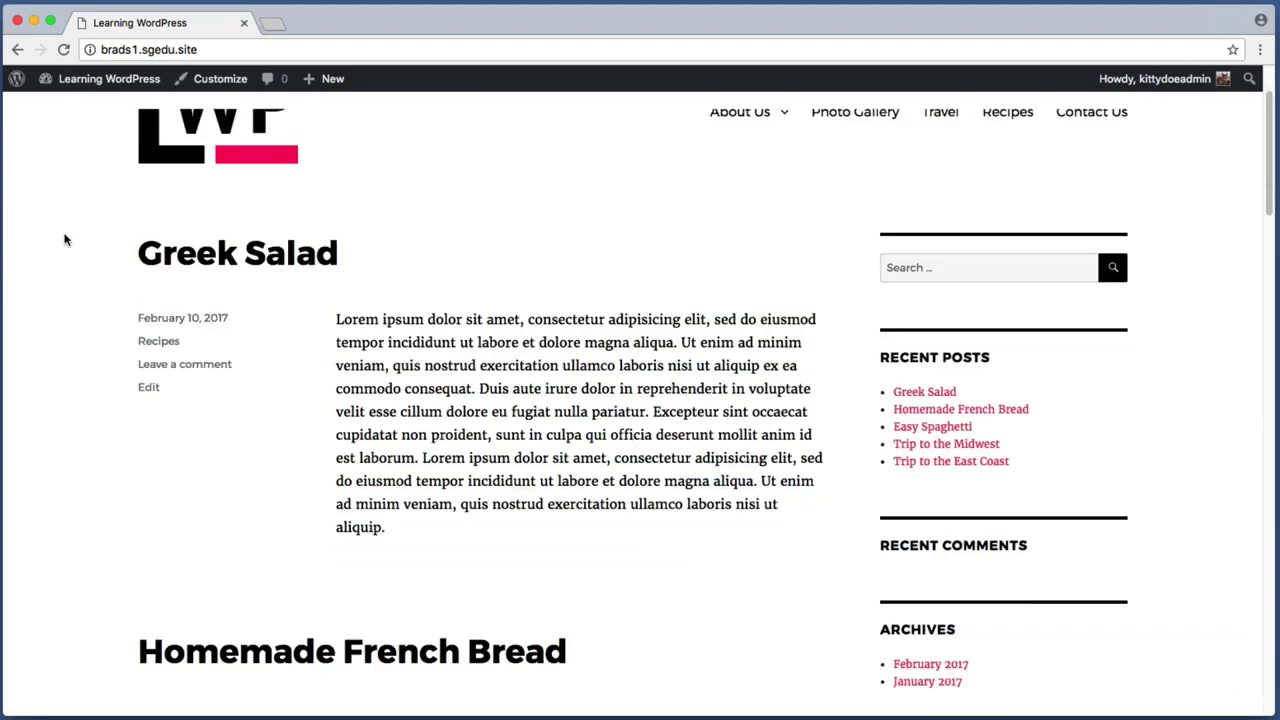
pyautogui.moveTo(105, 223); pyautogui.dragTo(390, 365)
pyautogui.scroll(-5, 390, 365)
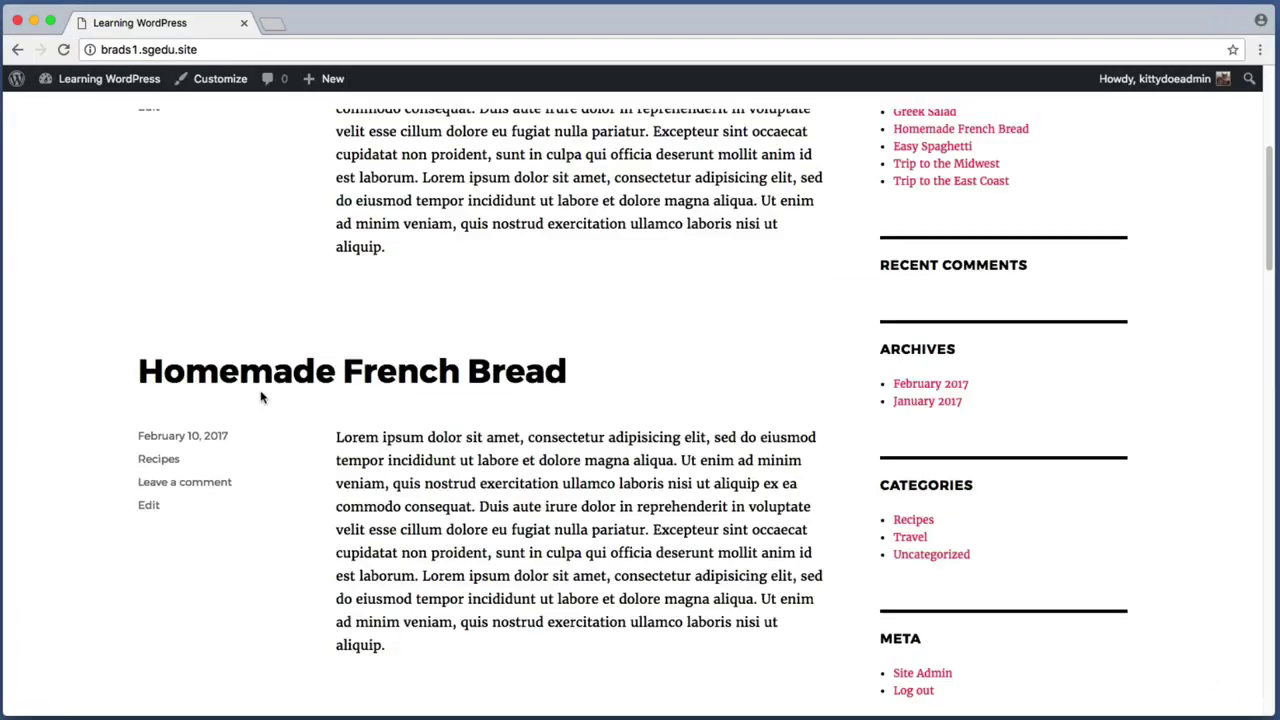
pyautogui.press('cmd+shift+4')
pyautogui.moveTo(114, 346); pyautogui.dragTo(644, 453)
pyautogui.scroll(-5, 580, 450)
pyautogui.scroll(-3, 522, 447)
pyautogui.press('super+shift+4')
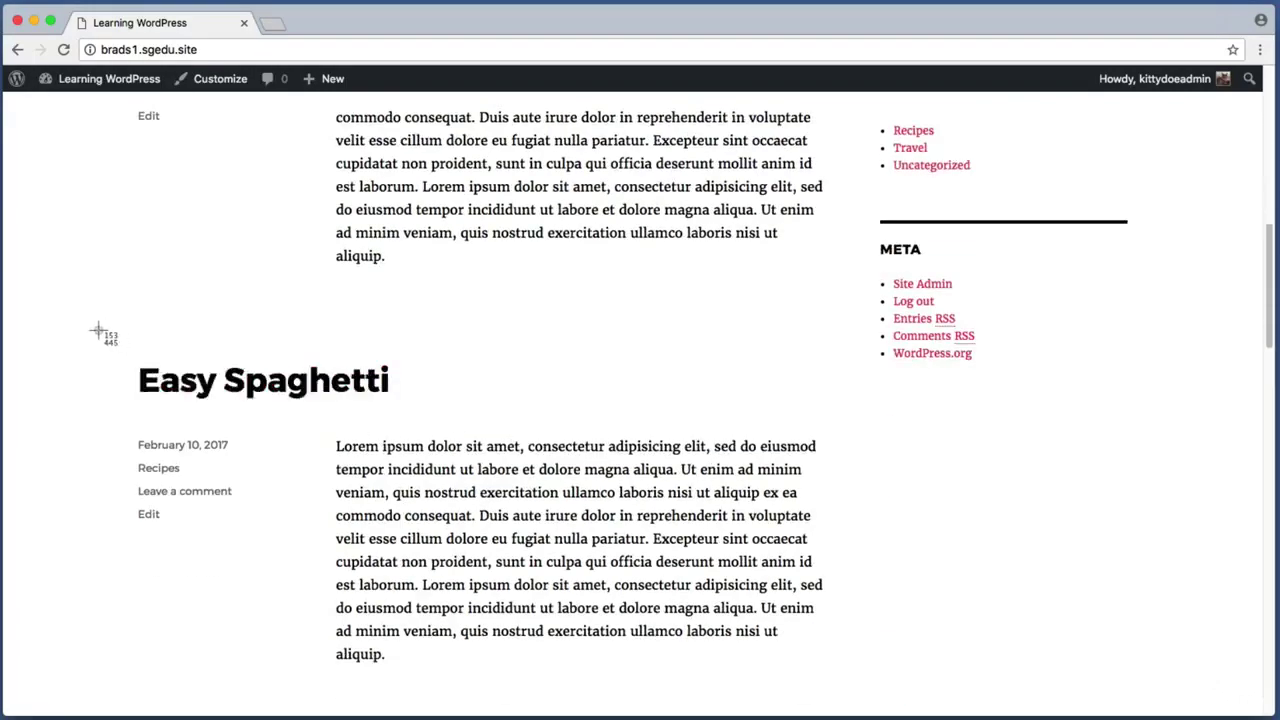
pyautogui.moveTo(100, 334); pyautogui.dragTo(518, 433)
pyautogui.scroll(10, 518, 432)
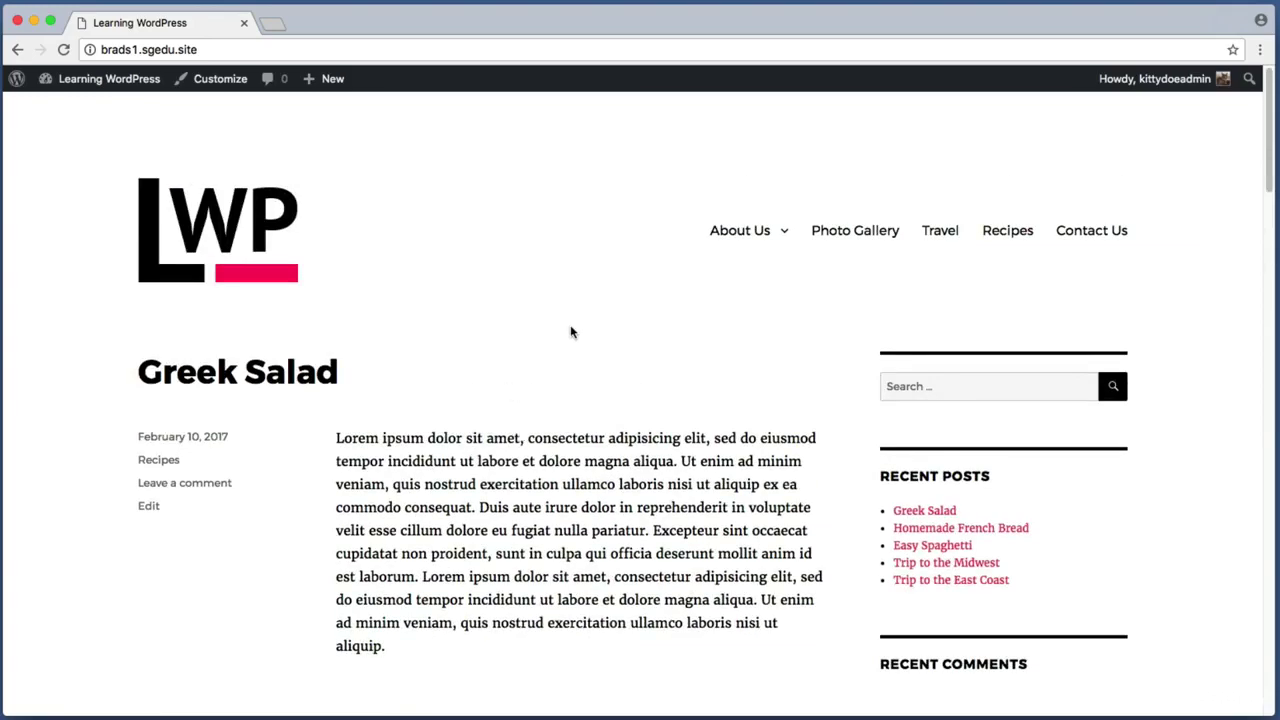
pyautogui.press('super+shift+4')
pyautogui.moveTo(594, 212); pyautogui.dragTo(695, 238)
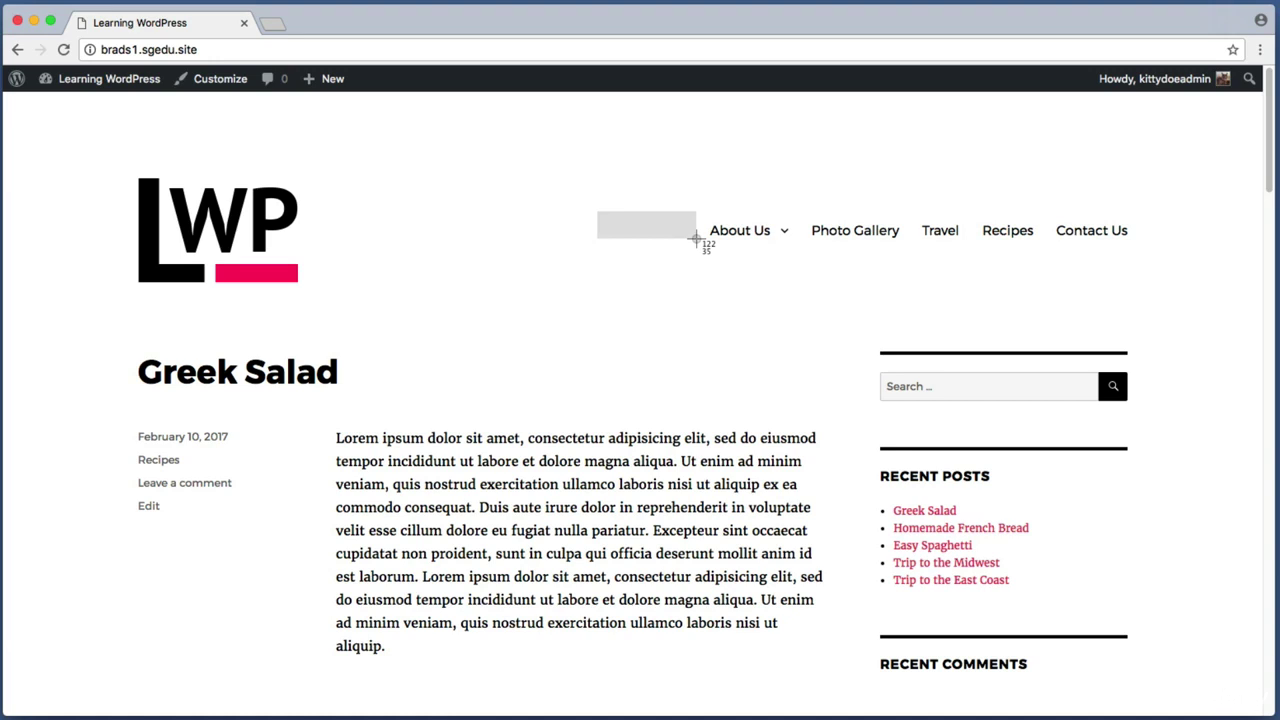
pyautogui.moveTo(695, 238); pyautogui.dragTo(695, 238)
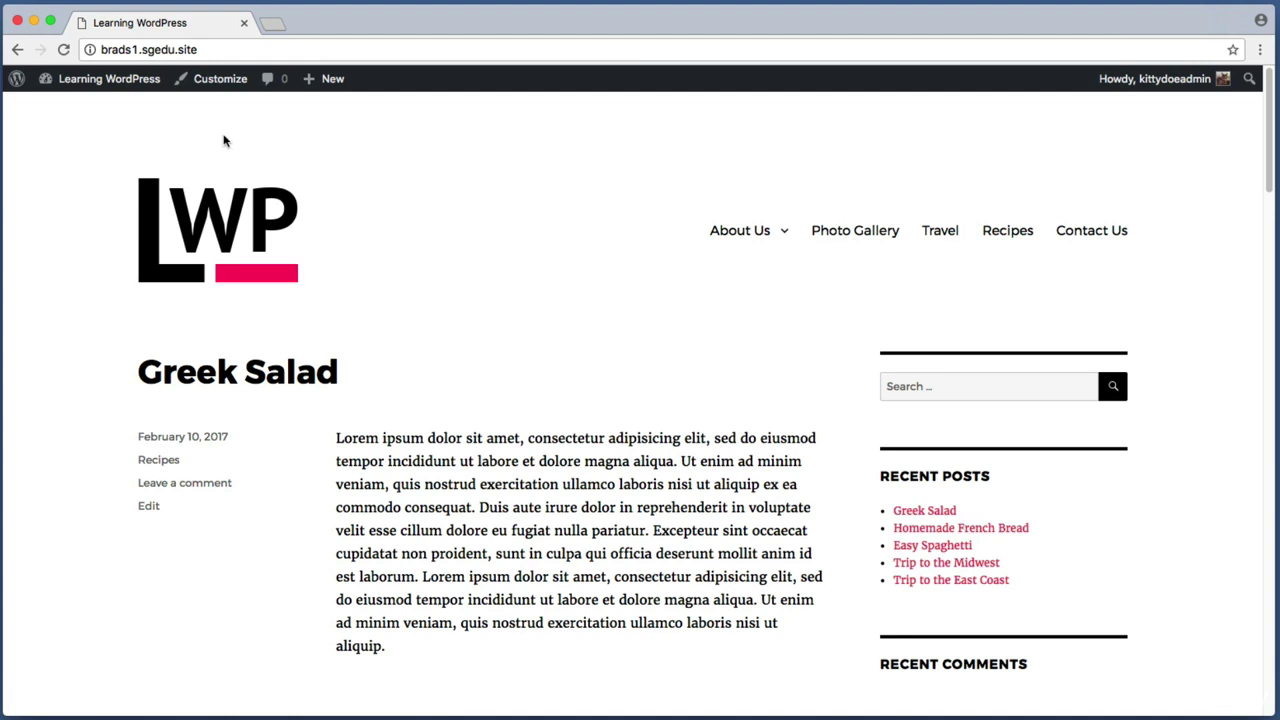
# Step: Open the site's admin dashboard and start a new page
pyautogui.press('super+shift+4')
pyautogui.moveTo(44, 106); pyautogui.dragTo(146, 58)
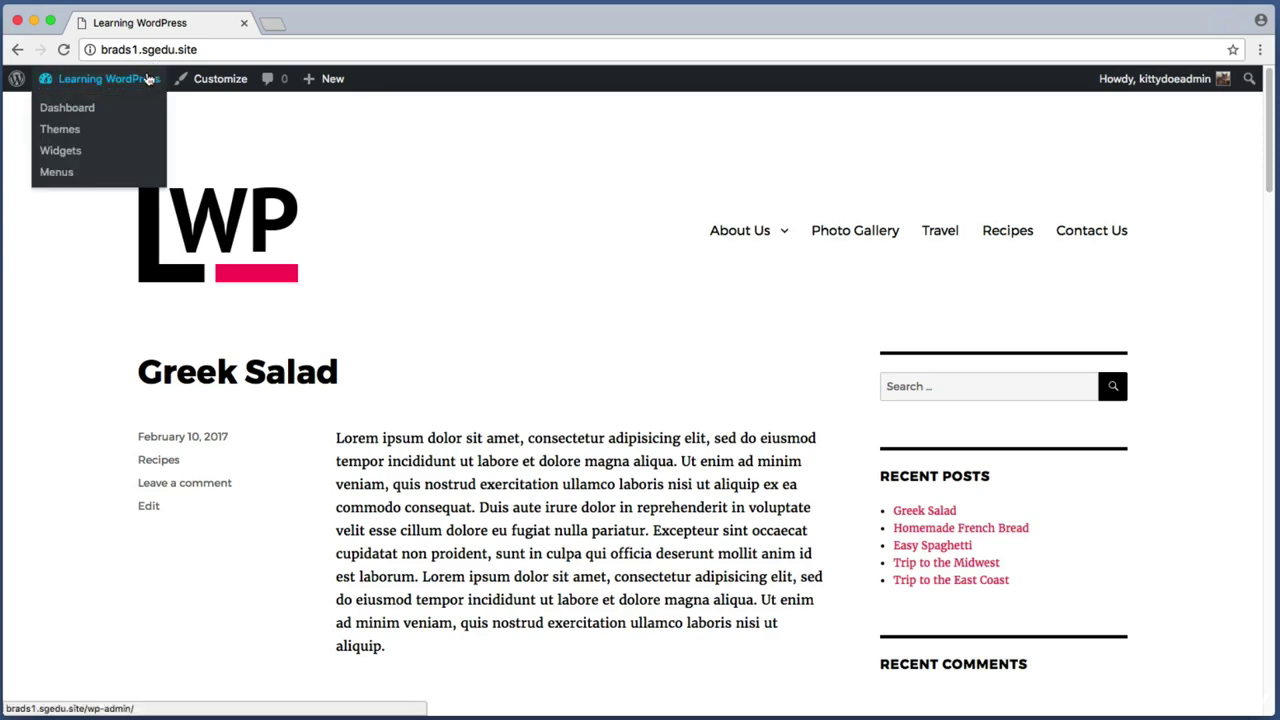
pyautogui.click(128, 80)
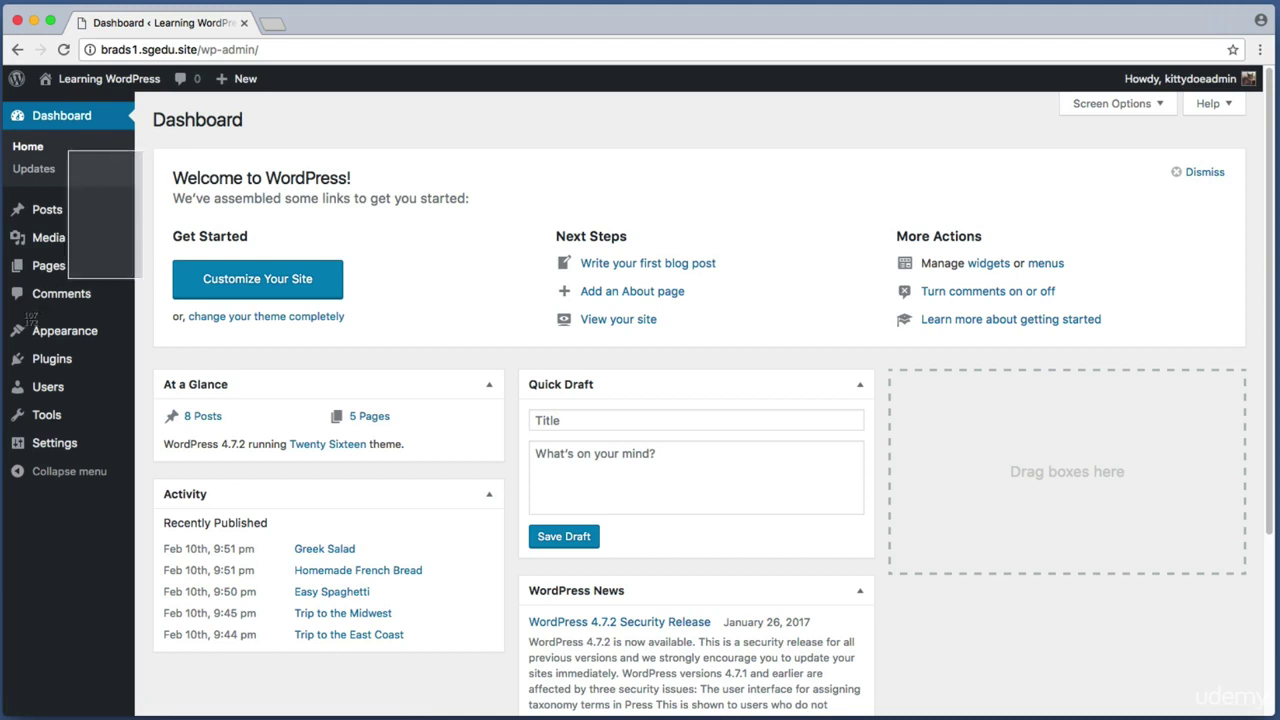
pyautogui.moveTo(68, 272)
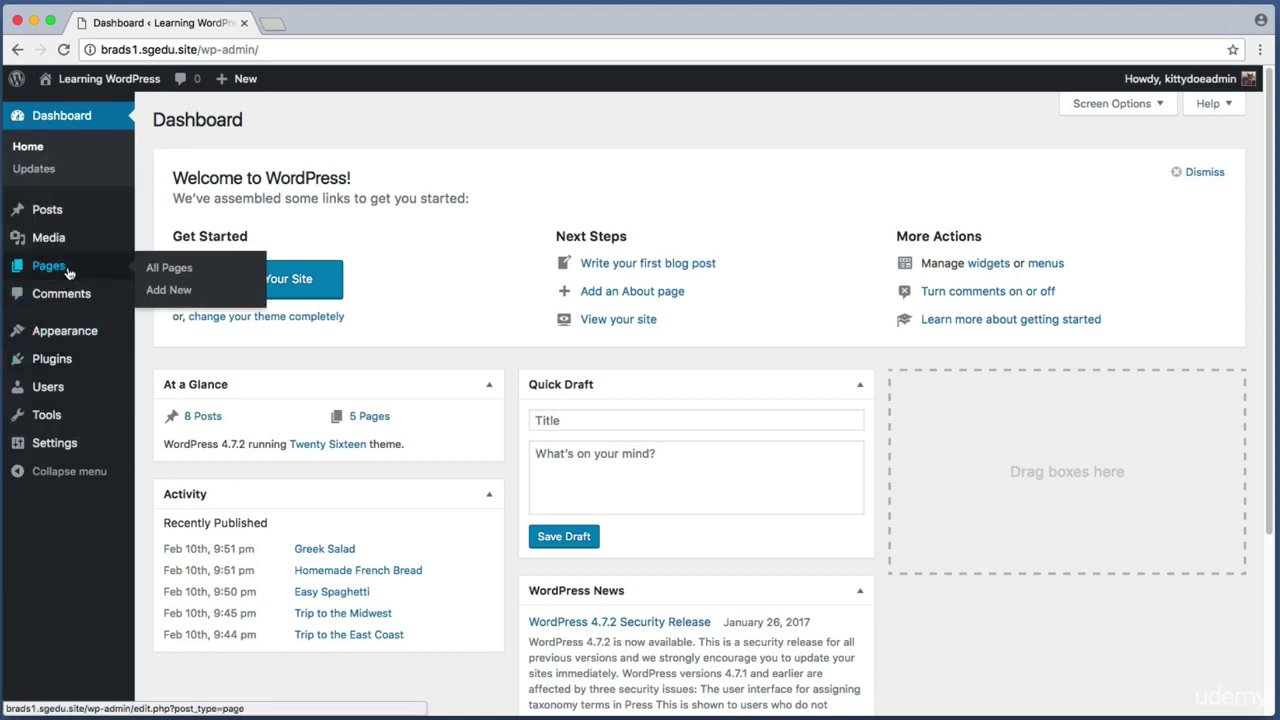
pyautogui.click(195, 297)
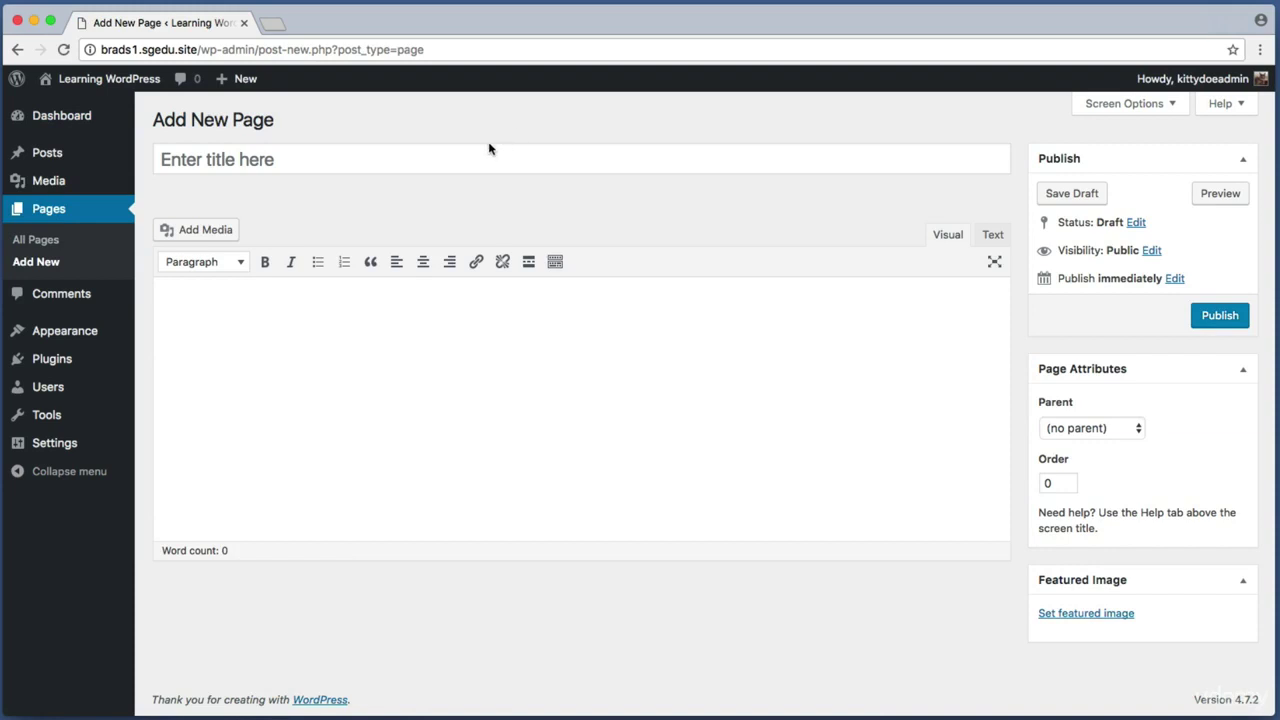
# Step: Title the new page "Welcome!" and enter the body text "This is temporary homepage placeholder content."
pyautogui.click(333, 157)
pyautogui.write('Welcome!')
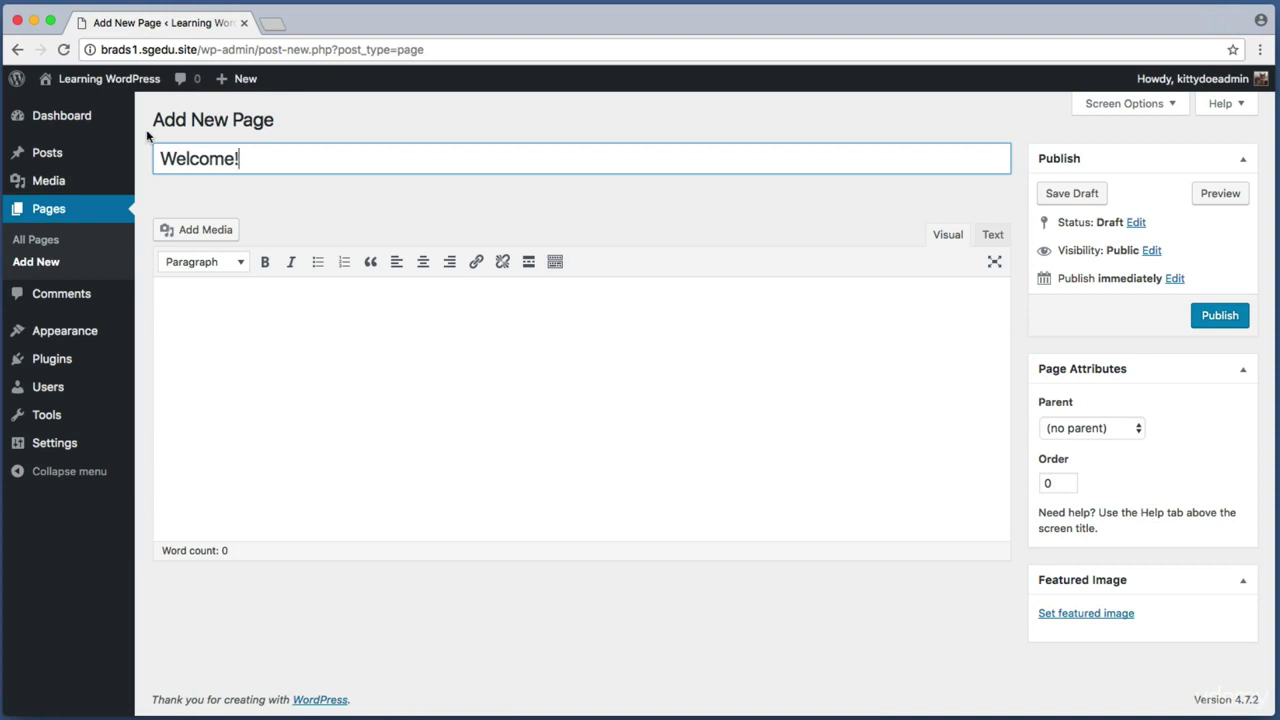
pyautogui.press('super+shift+4')
pyautogui.moveTo(147, 133); pyautogui.dragTo(272, 184)
pyautogui.click(277, 332)
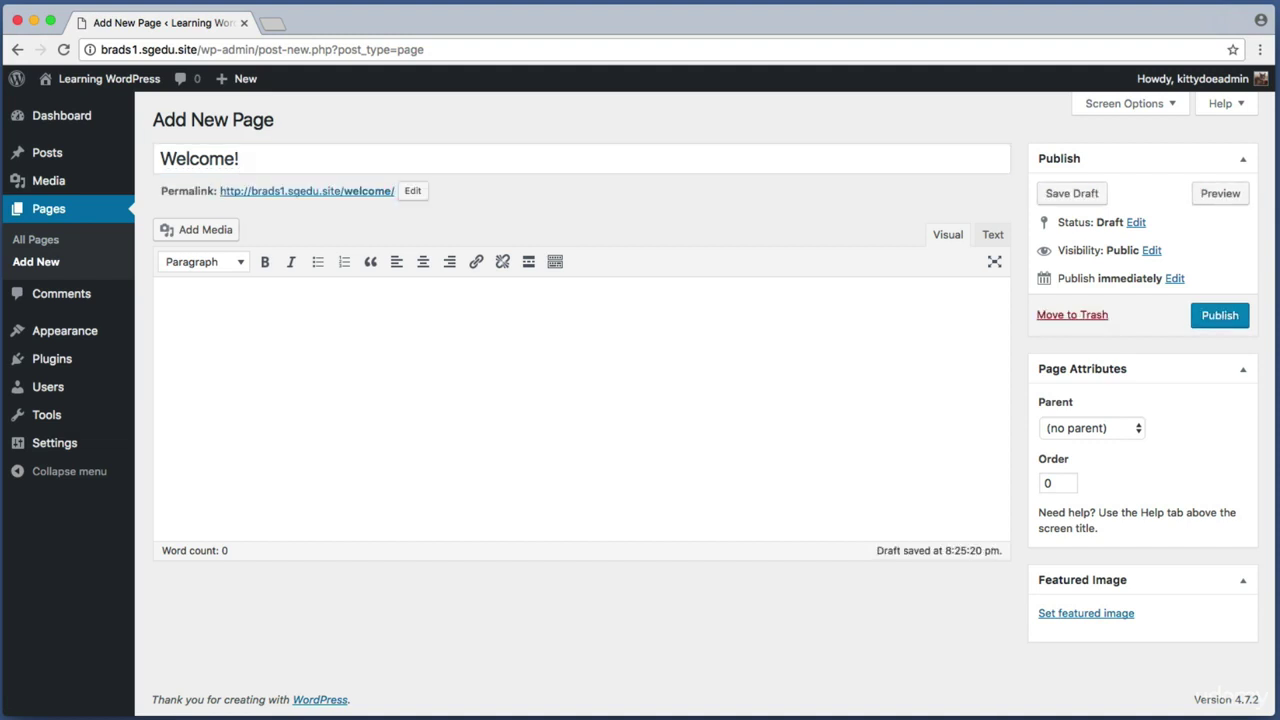
pyautogui.write('This is temporary h')
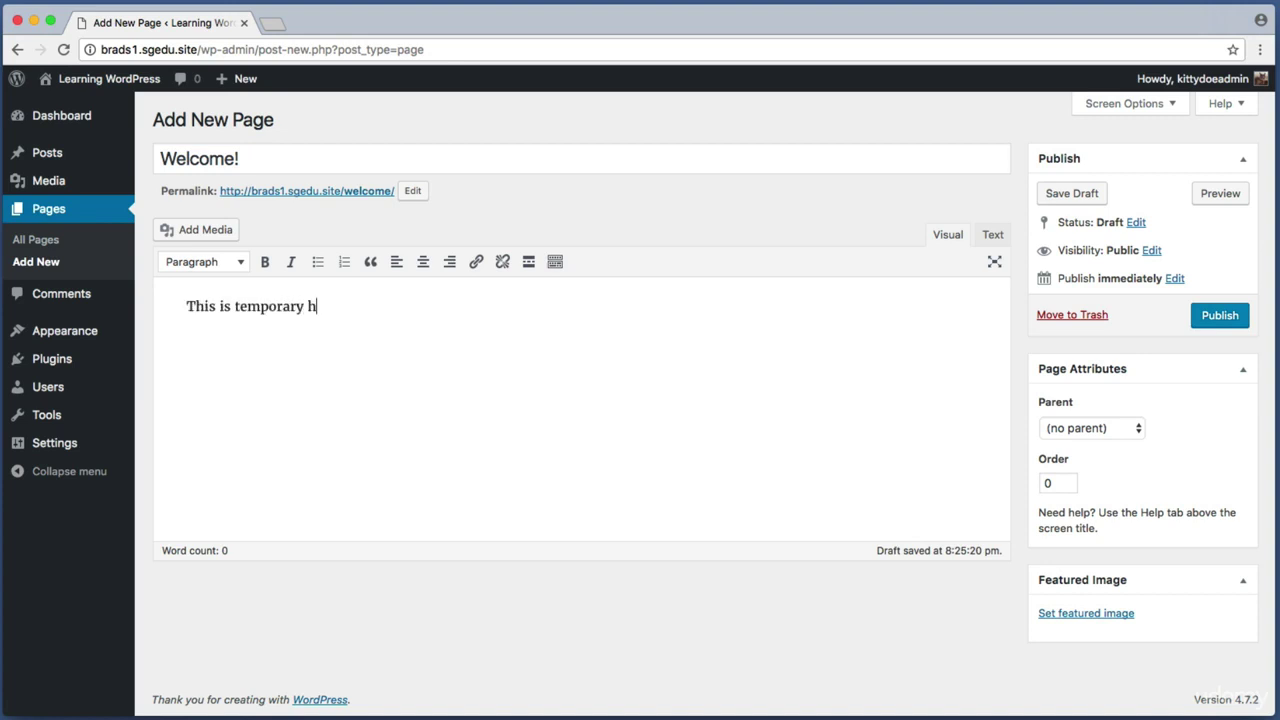
pyautogui.write('omepage placeholder content.')
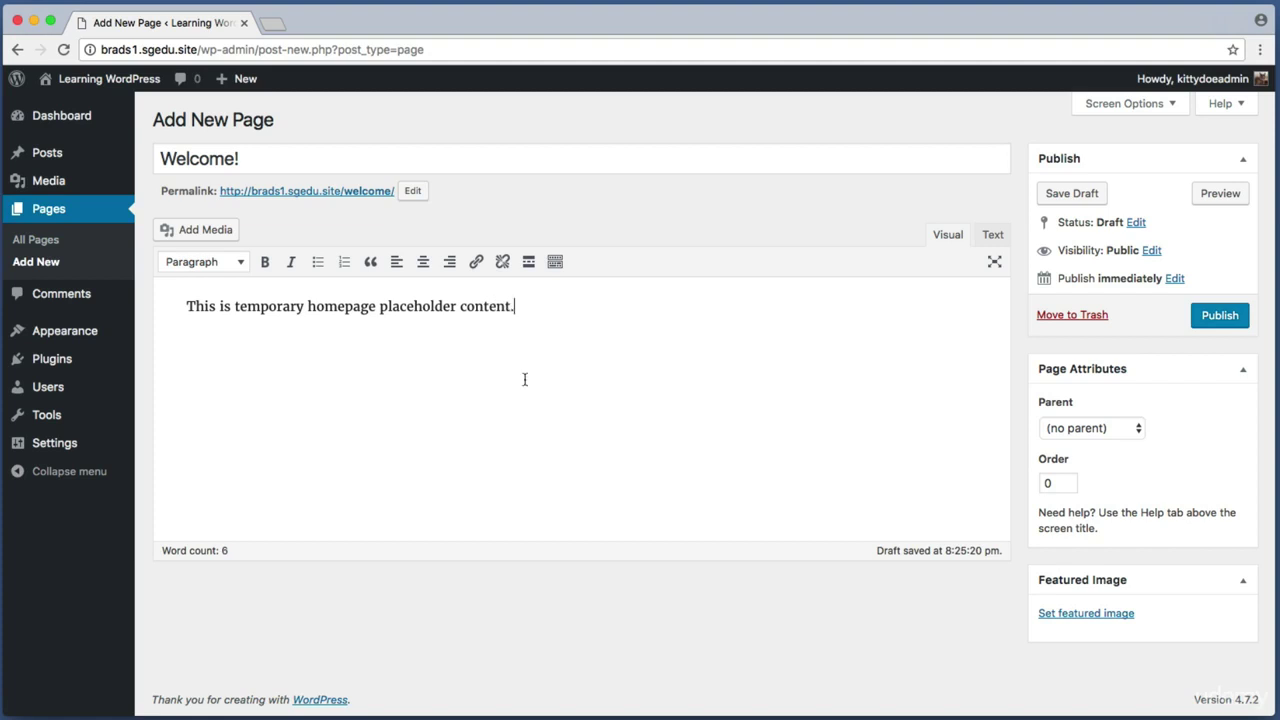
# Step: Publish the "Welcome!" page
pyautogui.press('super+shift+4')
pyautogui.moveTo(1162, 292); pyautogui.dragTo(1263, 346)
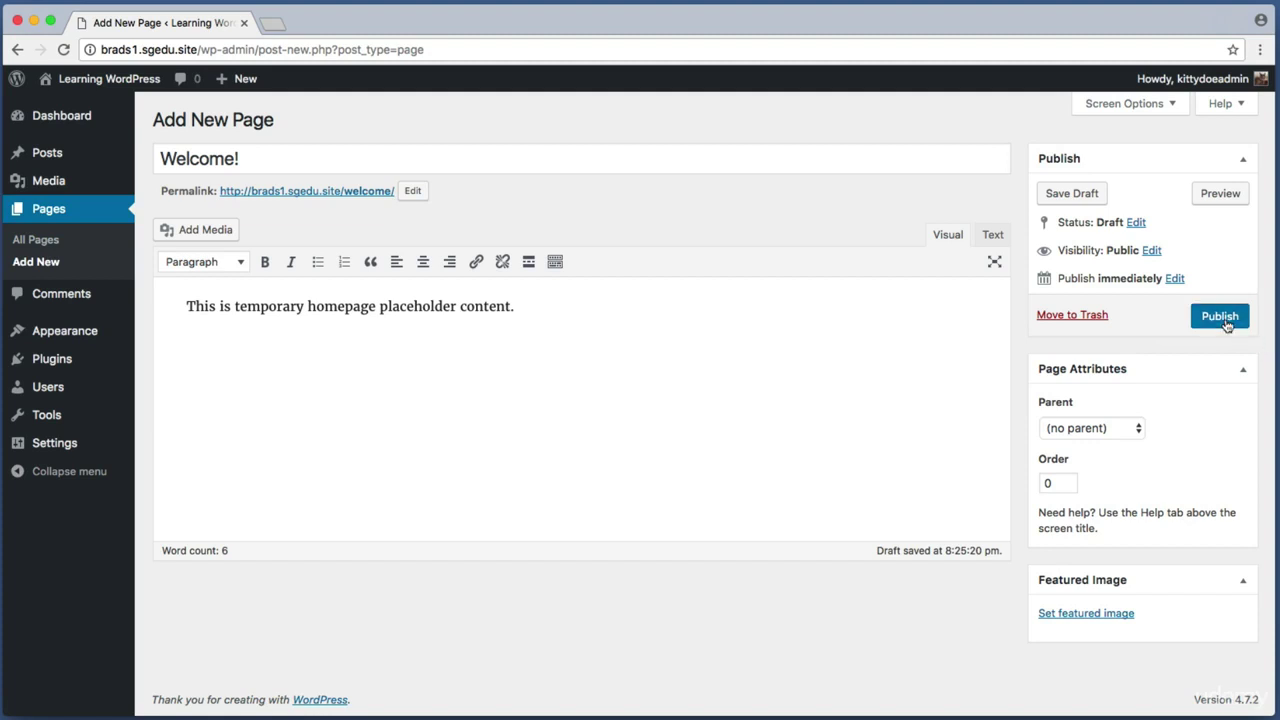
pyautogui.click(1225, 323)
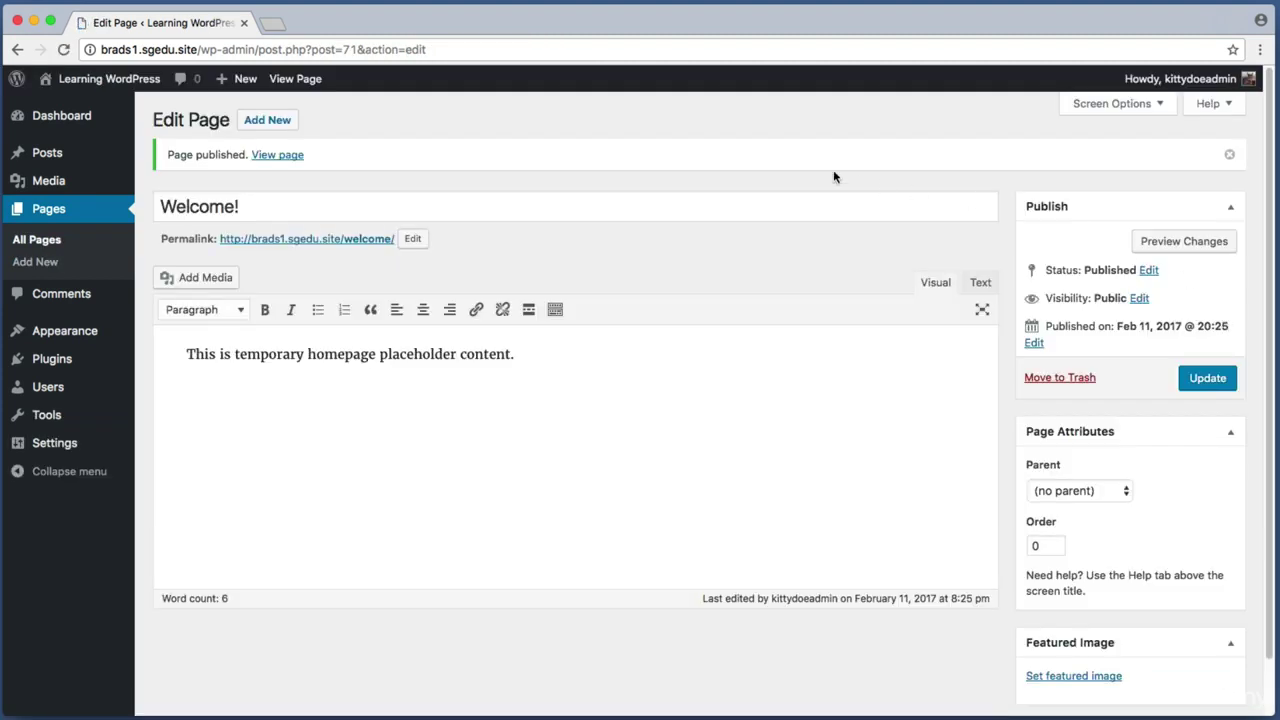
pyautogui.press('super+shift+4')
pyautogui.moveTo(226, 104); pyautogui.dragTo(338, 160)
# Step: Start another new page and title it "Blog"
pyautogui.press('super+shift+4')
pyautogui.moveTo(3, 254); pyautogui.dragTo(70, 270)
pyautogui.click(36, 263)
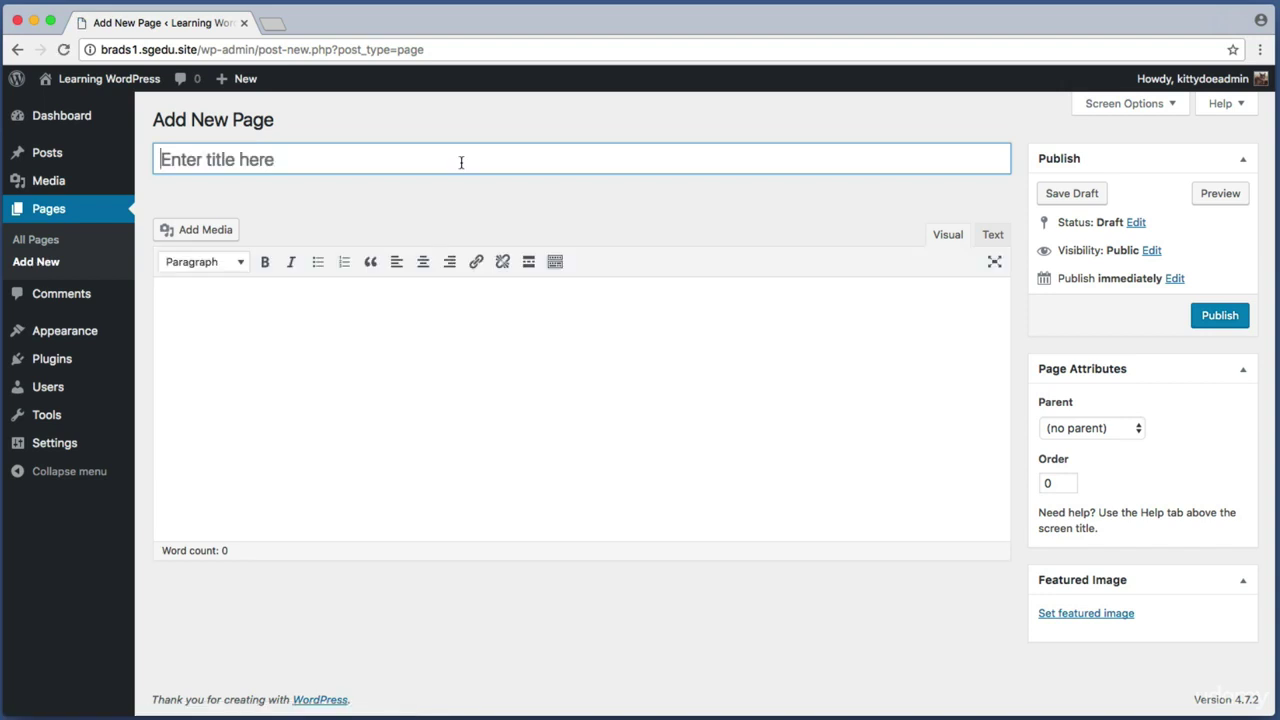
pyautogui.write('Blog')
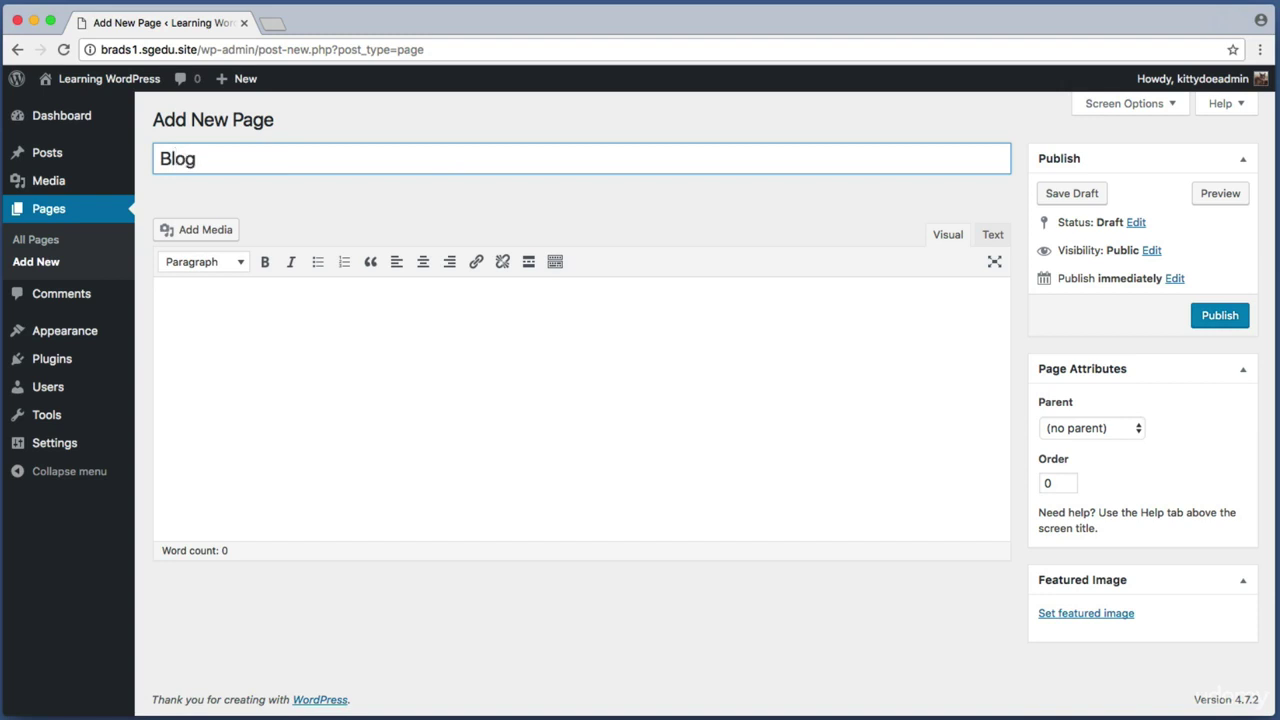
# Step: Try "News" and "Journal" as the page title, then set it back to "Blog"
pyautogui.press('super+a')
pyautogui.write('News')
pyautogui.press('super+a')
pyautogui.write('Journal')
pyautogui.press('super+a')
pyautogui.press('BackSpace')
pyautogui.write('Blog')
# Step: Publish the "Blog" page with its body left empty
pyautogui.click(345, 334)
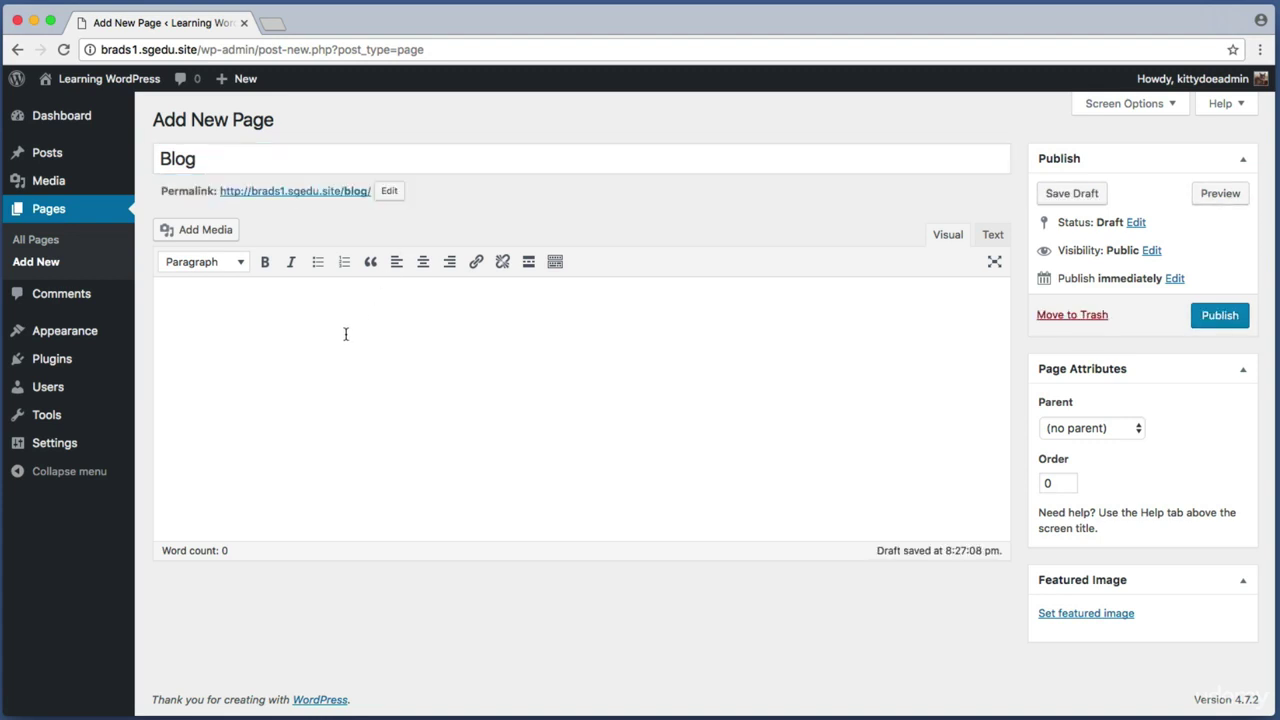
pyautogui.press('super+shift+4')
pyautogui.moveTo(153, 272); pyautogui.dragTo(757, 536)
pyautogui.press('super+shift+4')
pyautogui.moveTo(1176, 291); pyautogui.dragTo(1266, 340)
pyautogui.click(1243, 325)
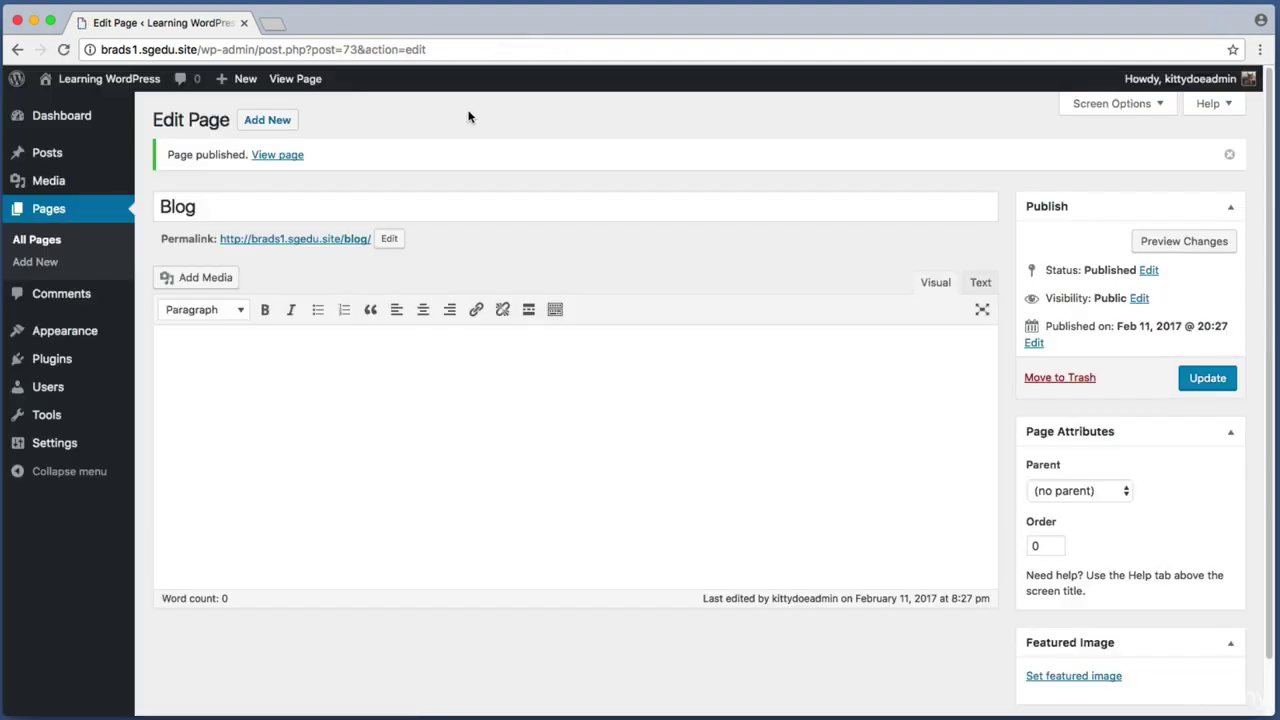
# Step: Open the site's Reading settings and examine the options for what the front page displays
pyautogui.press('super+shift+4')
pyautogui.moveTo(146, 104); pyautogui.dragTo(9, 542)
pyautogui.moveTo(52, 448)
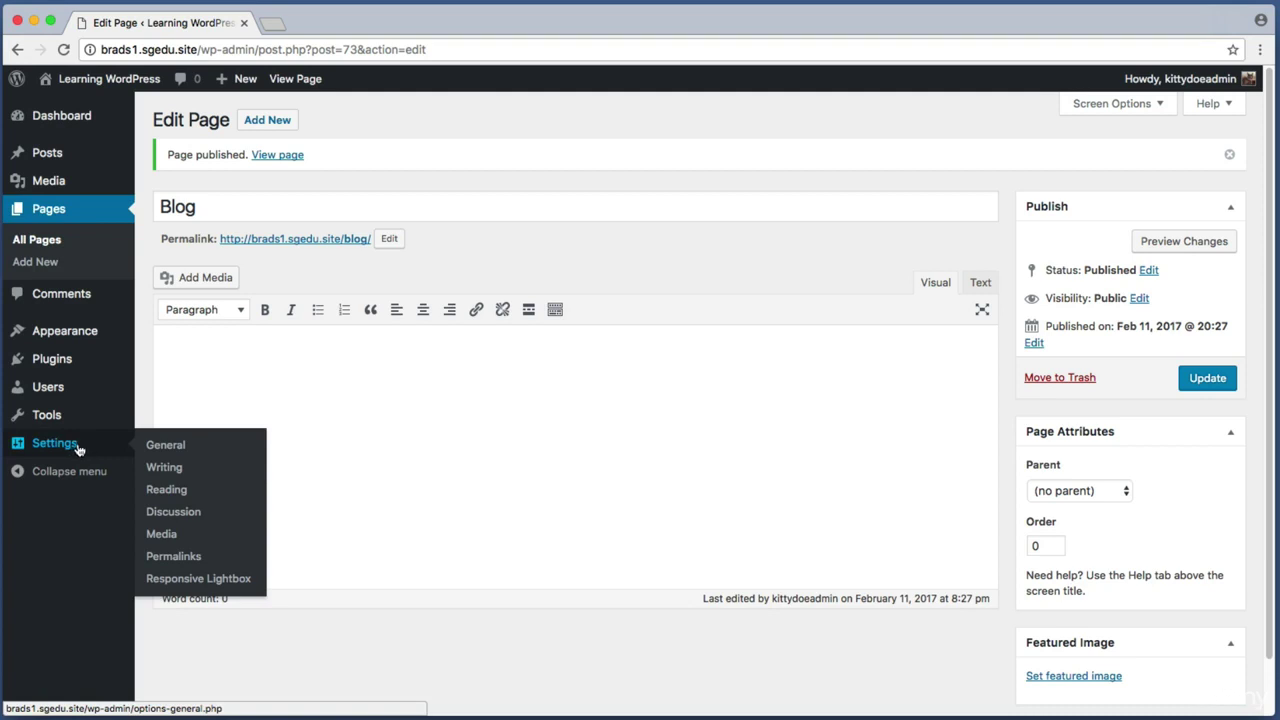
pyautogui.click(191, 497)
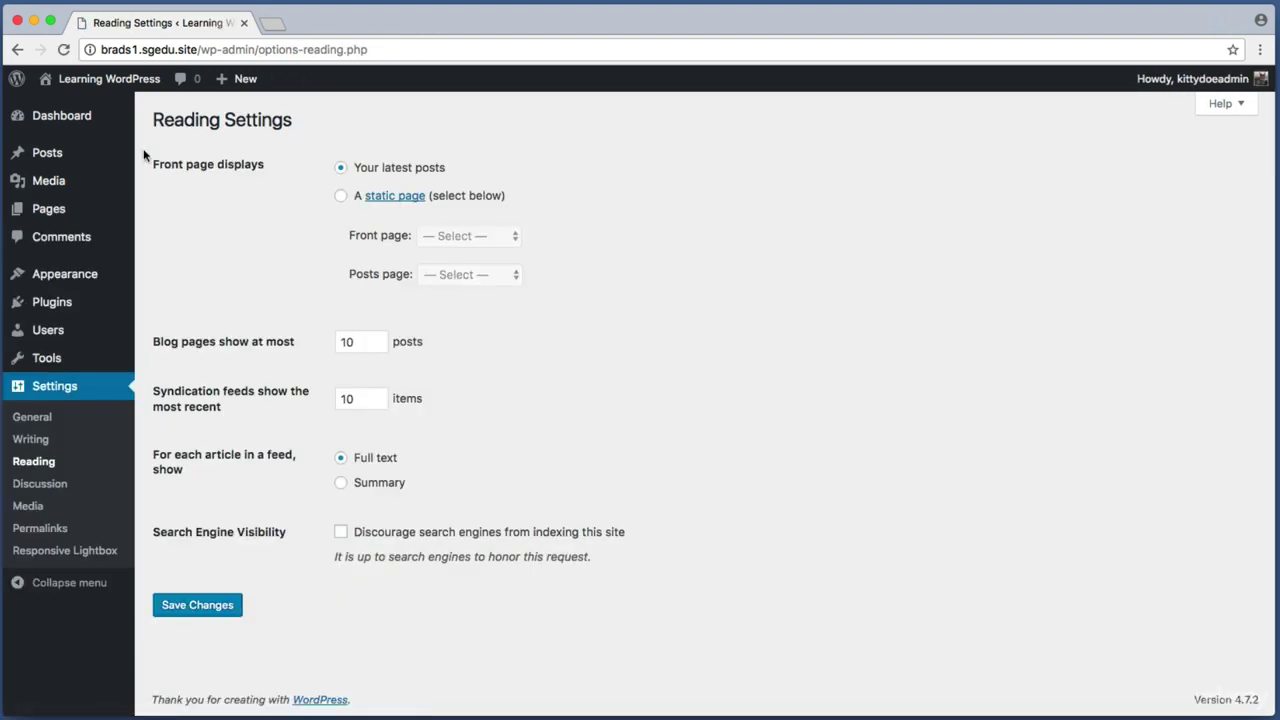
pyautogui.press('super+shift+4')
pyautogui.moveTo(145, 149); pyautogui.dragTo(551, 311)
pyautogui.press('super+shift+4')
pyautogui.moveTo(147, 155); pyautogui.dragTo(456, 178)
pyautogui.press('super+shift+4')
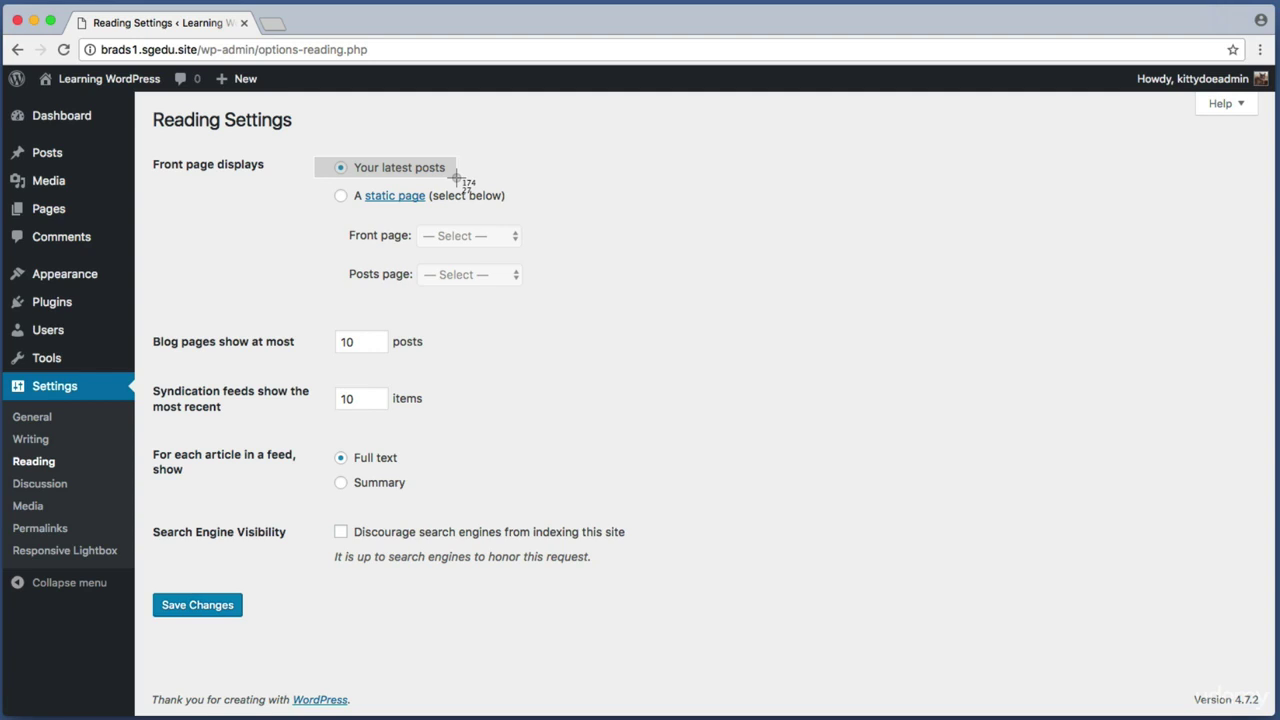
pyautogui.moveTo(456, 178); pyautogui.dragTo(456, 178)
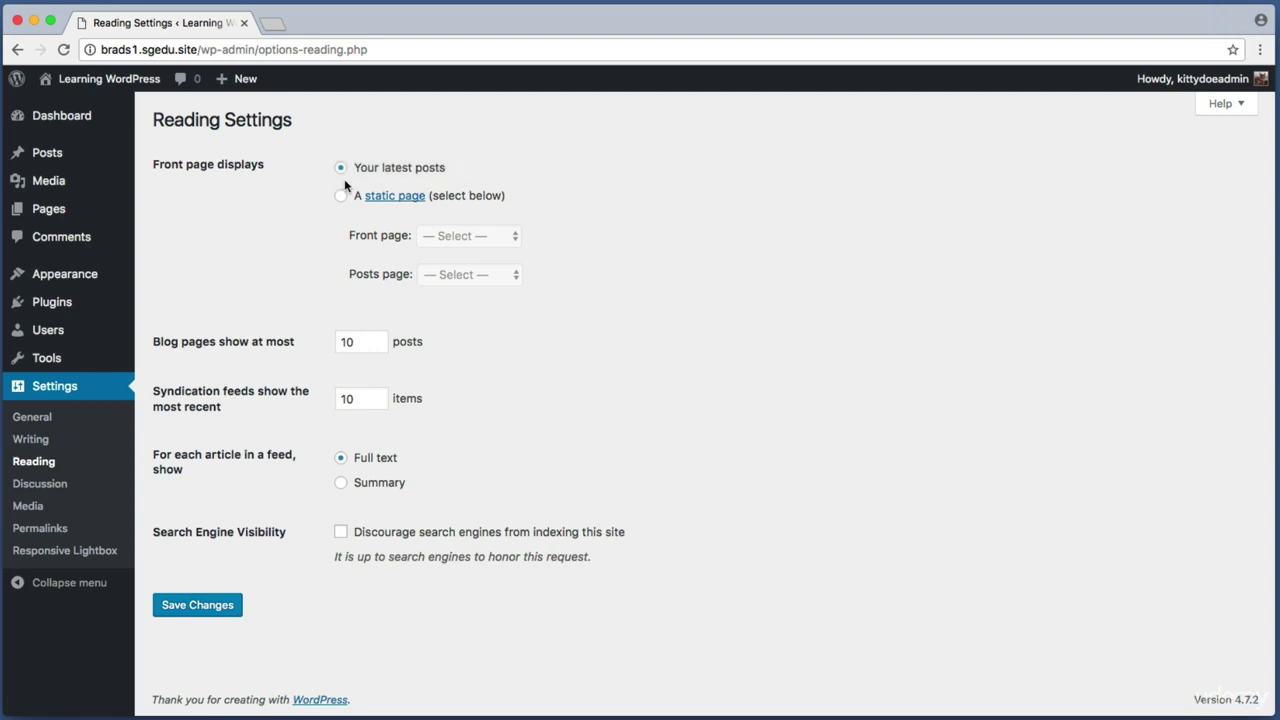
# Step: Make the front page display a static page and choose "Welcome!" as the front page
pyautogui.press('super+shift+4')
pyautogui.moveTo(324, 186); pyautogui.dragTo(517, 206)
pyautogui.click(341, 197)
pyautogui.press('super+shift+4')
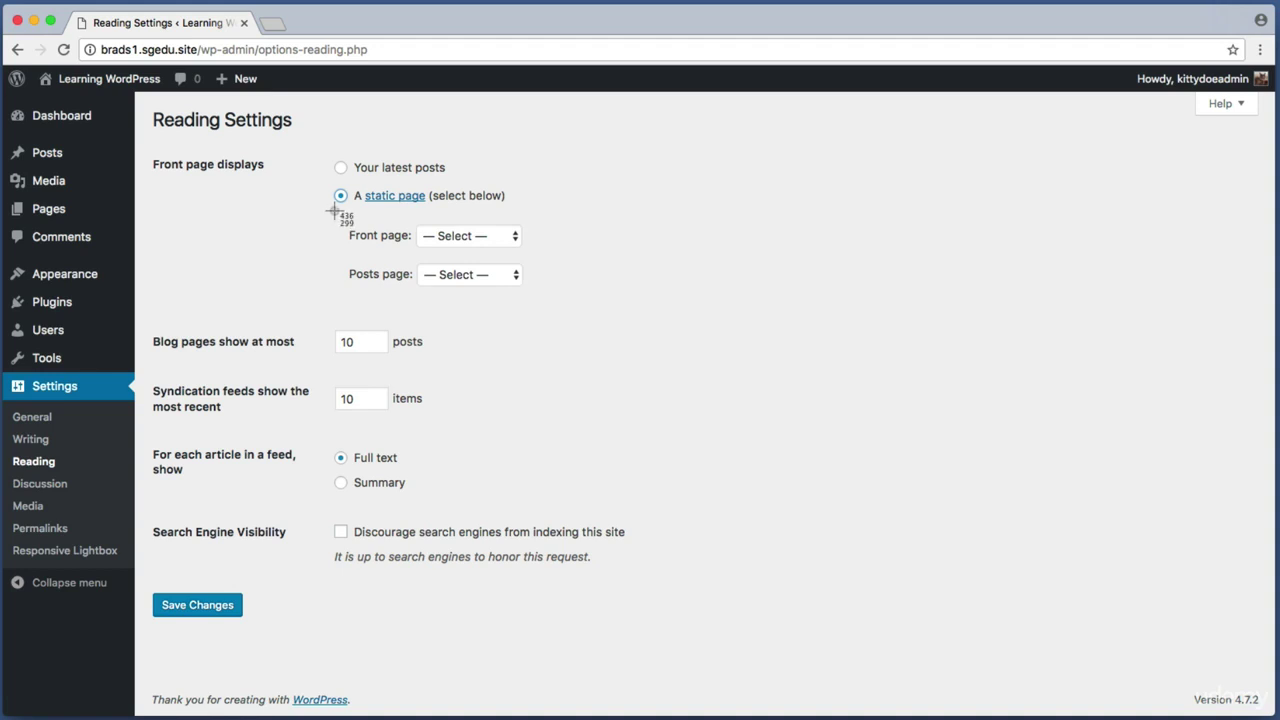
pyautogui.moveTo(336, 212); pyautogui.dragTo(553, 300)
pyautogui.press('super+shift+4')
pyautogui.moveTo(343, 221); pyautogui.dragTo(552, 262)
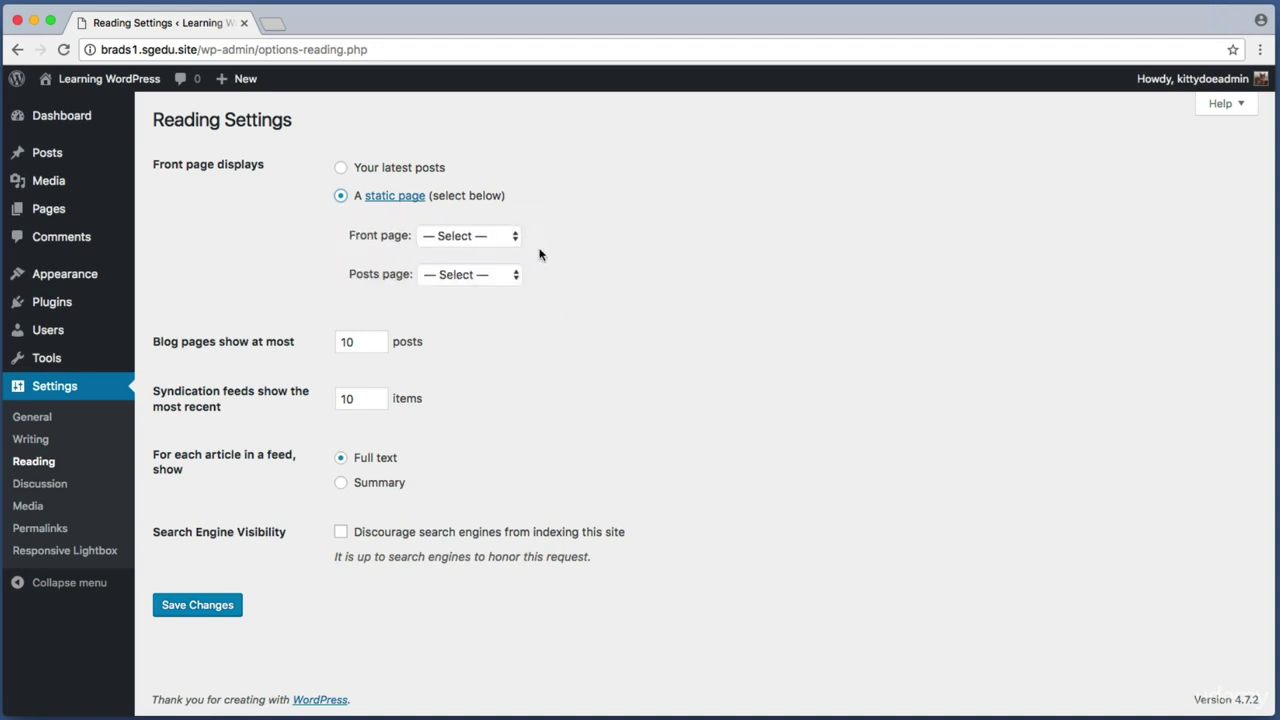
pyautogui.click(481, 240)
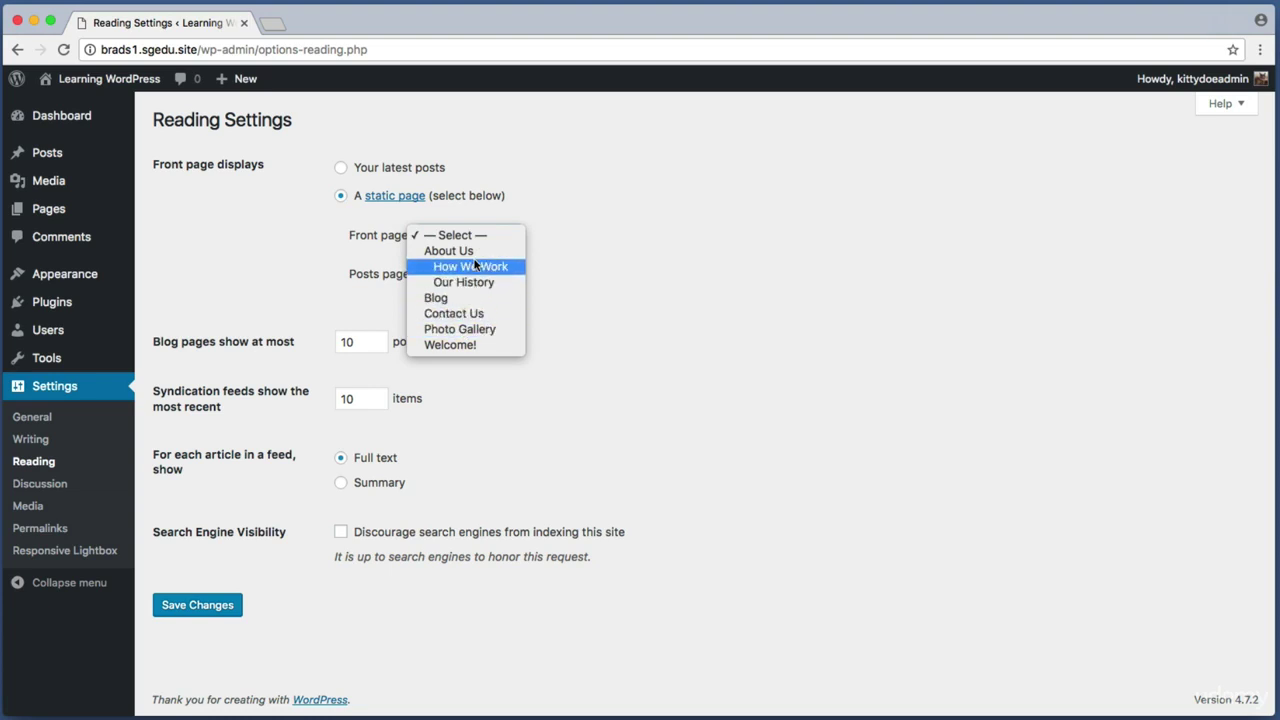
pyautogui.click(498, 346)
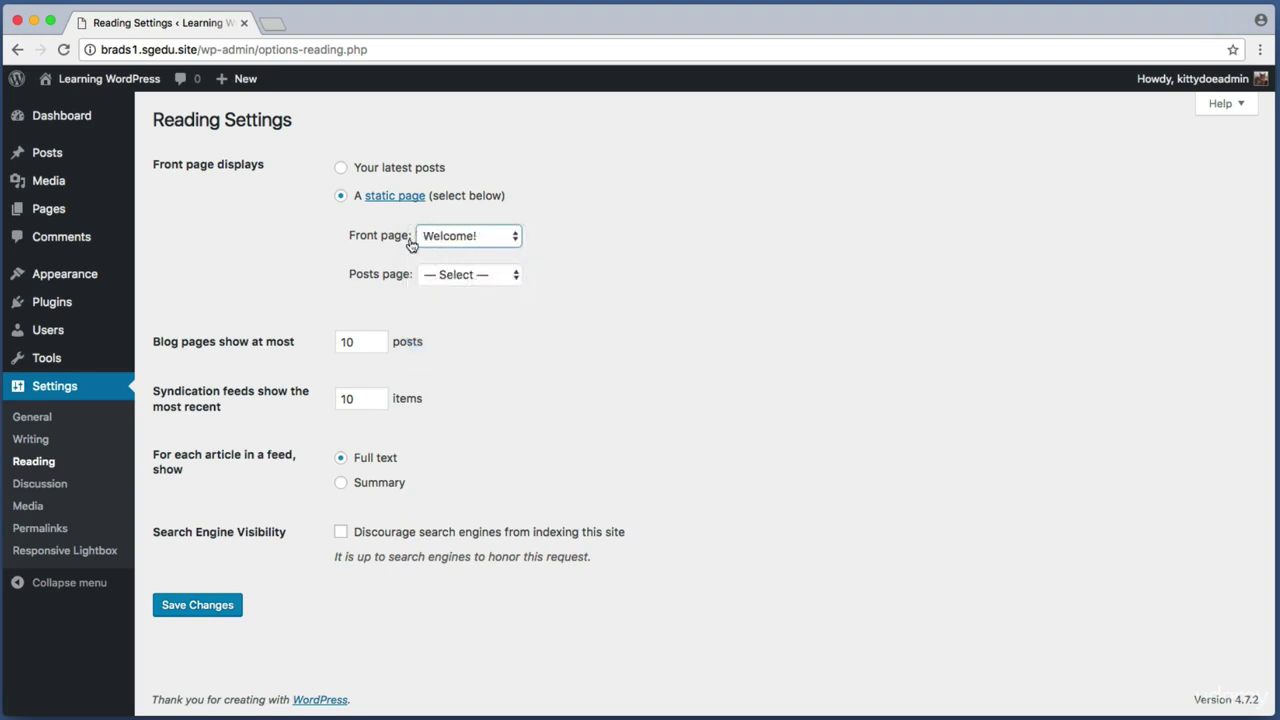
# Step: Choose "Blog" as the posts page and save the Reading settings
pyautogui.press('super+shift+4')
pyautogui.moveTo(341, 258); pyautogui.dragTo(534, 295)
pyautogui.click(505, 275)
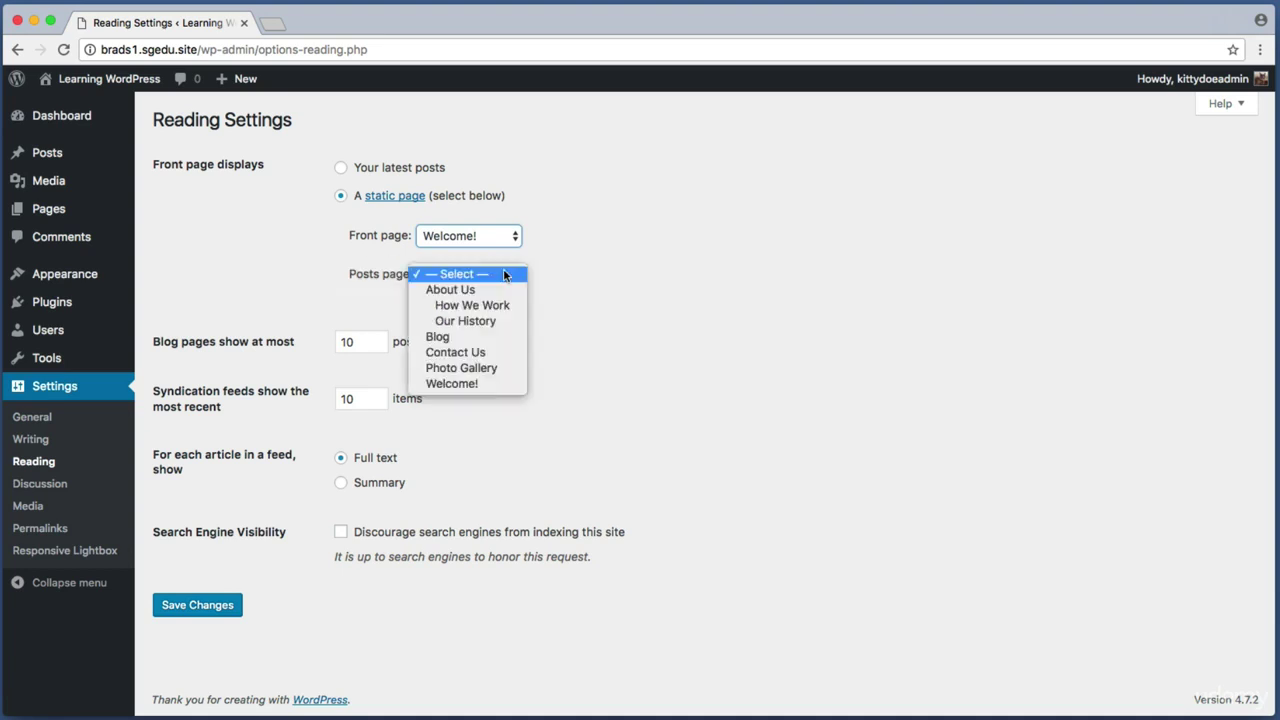
pyautogui.click(460, 342)
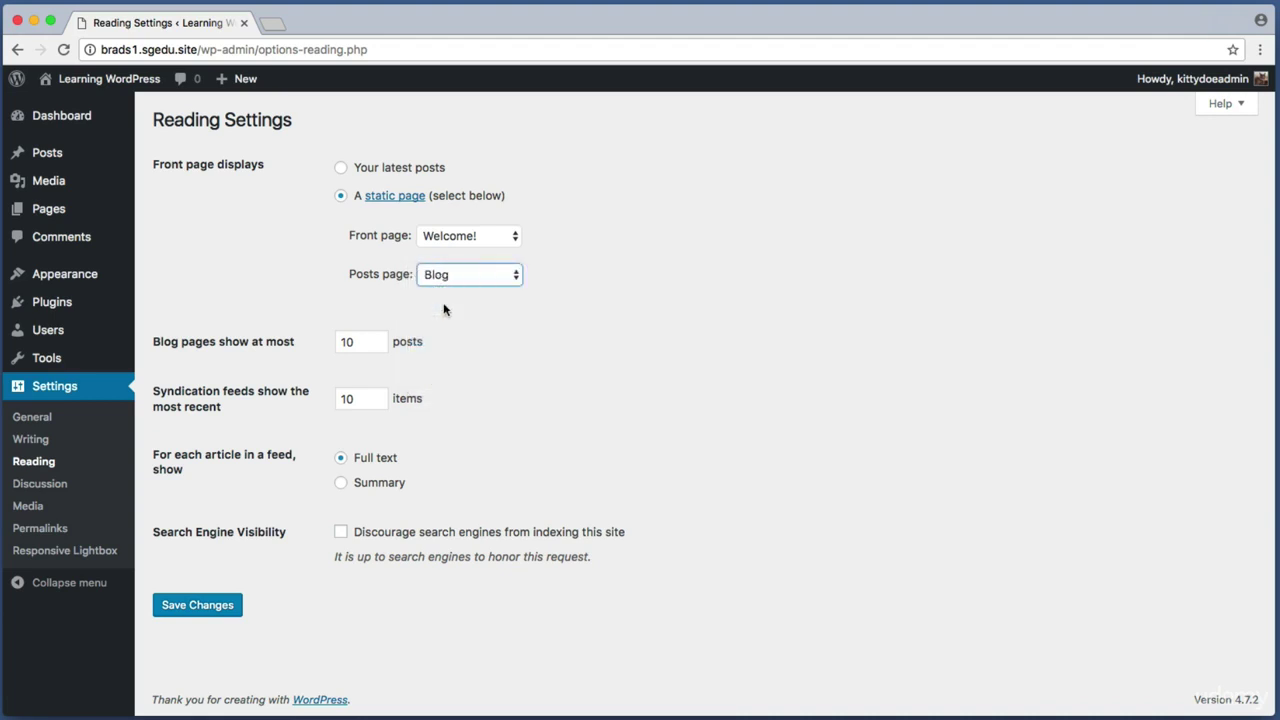
pyautogui.press('super+shift+4')
pyautogui.moveTo(143, 576); pyautogui.dragTo(272, 632)
pyautogui.click(206, 614)
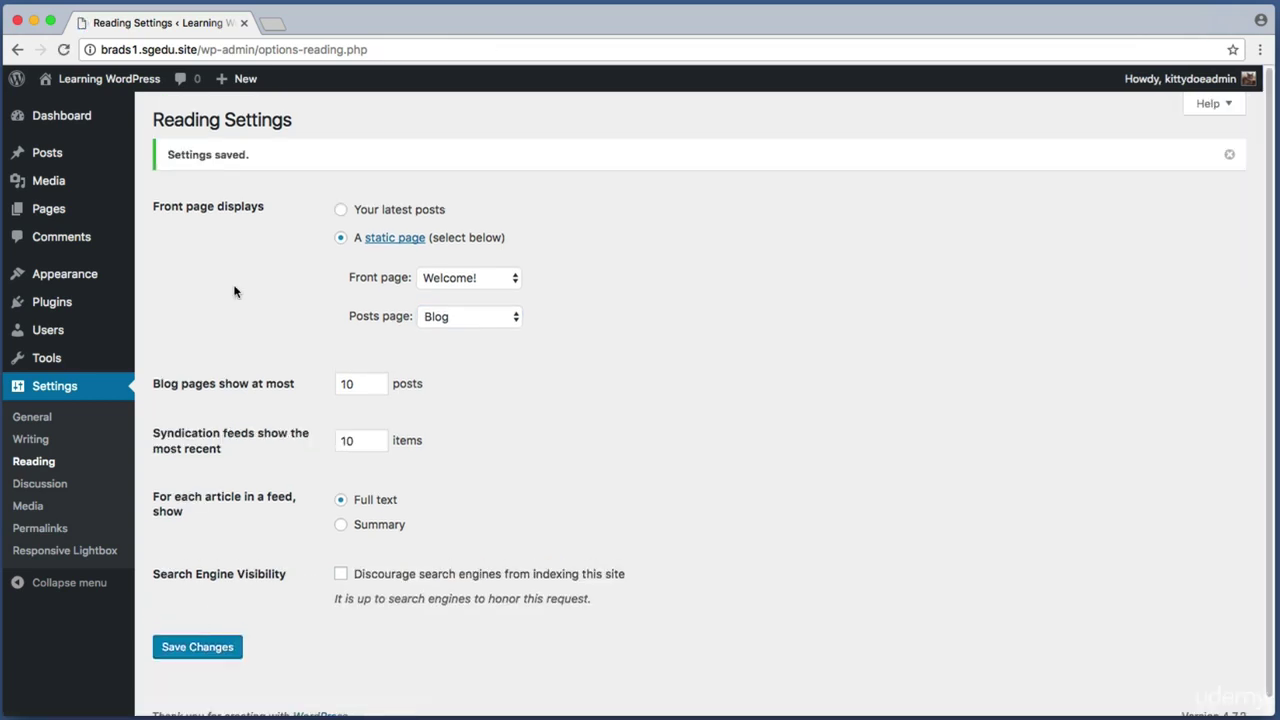
# Step: View the live site to check the homepage content and the main navigation menu
pyautogui.click(118, 82)
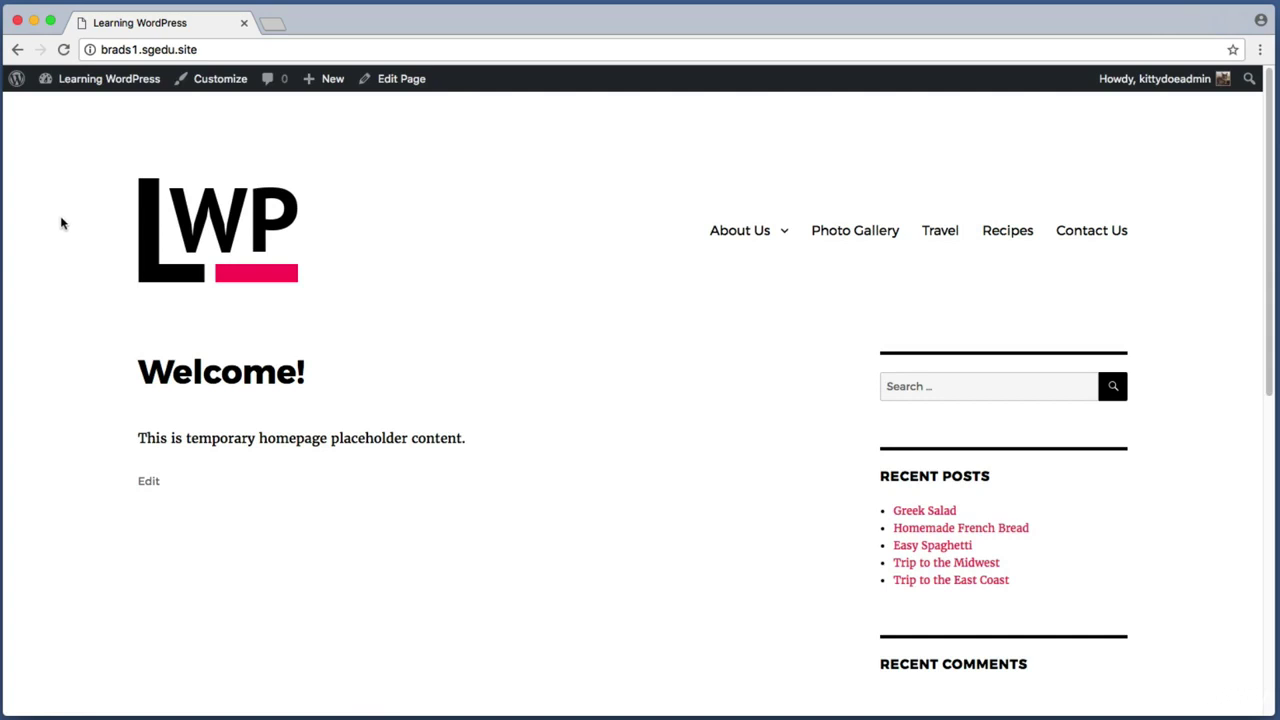
pyautogui.press('super+shift+4')
pyautogui.moveTo(122, 342); pyautogui.dragTo(498, 453)
pyautogui.press('super+shift+4')
pyautogui.moveTo(596, 214); pyautogui.dragTo(691, 241)
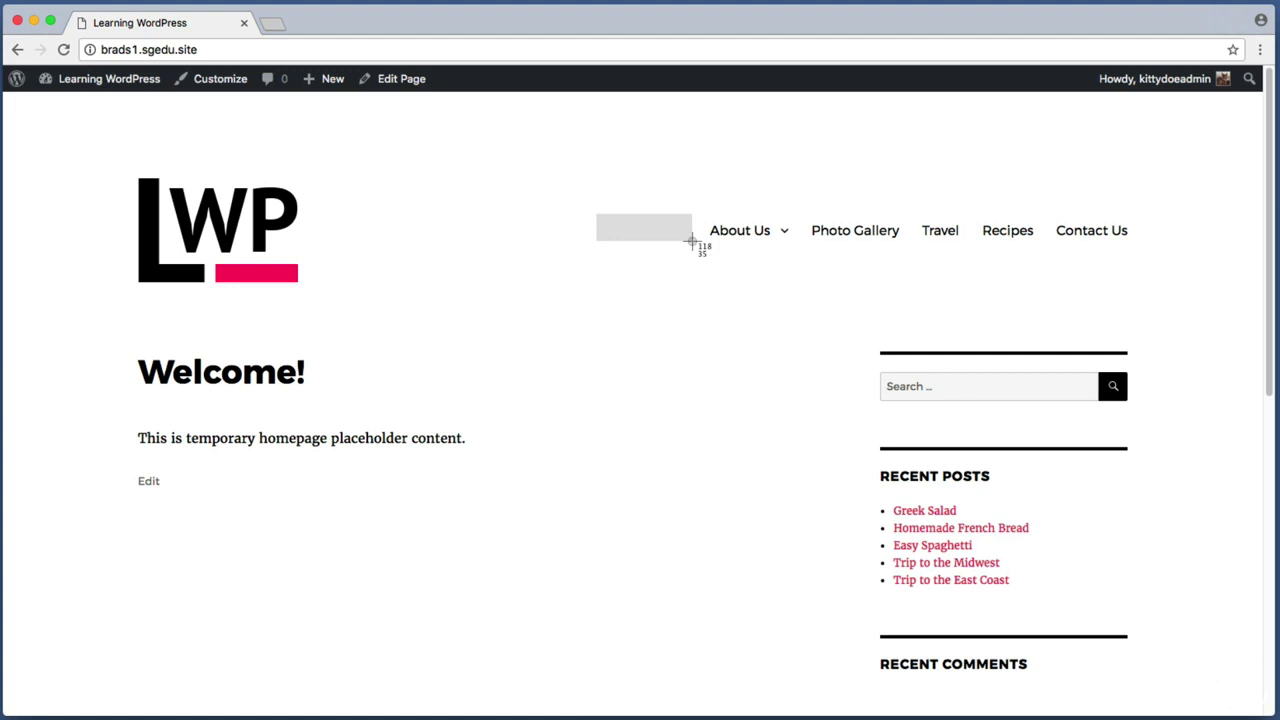
pyautogui.moveTo(691, 241); pyautogui.dragTo(1152, 256)
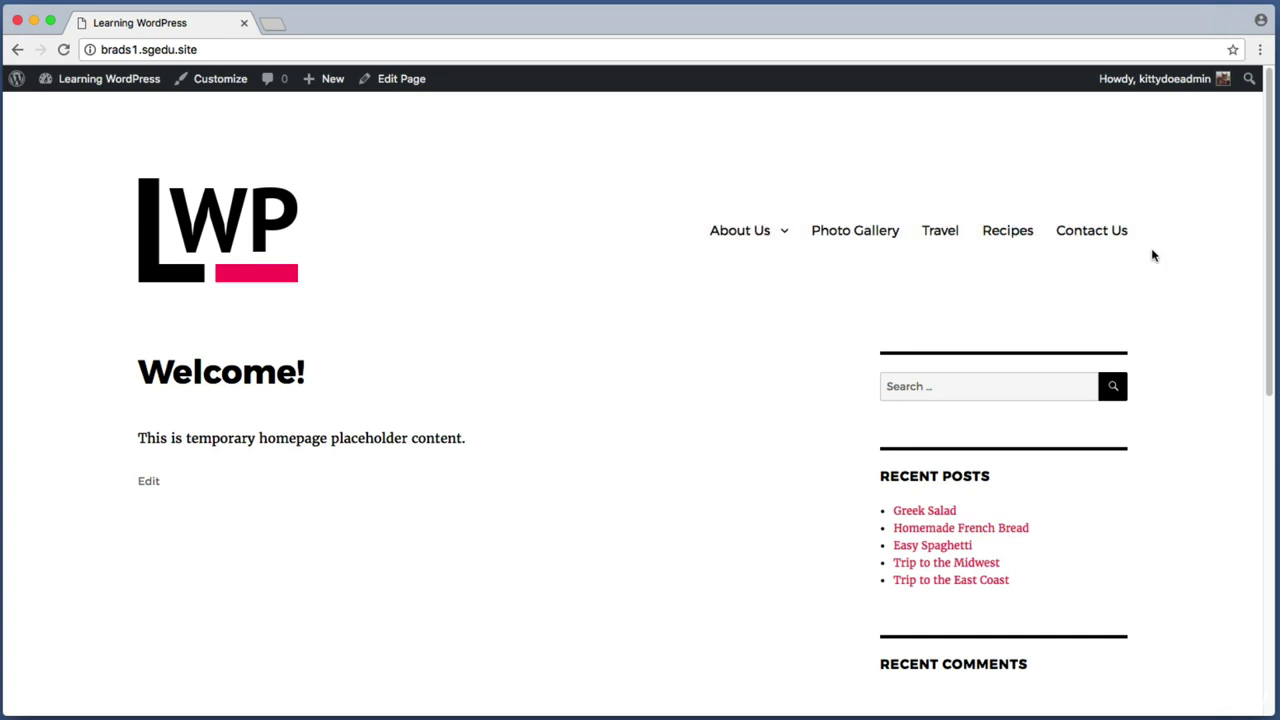
# Step: Open the site's menu editor and add the "Blog" page to the Main Menu
pyautogui.click(137, 84)
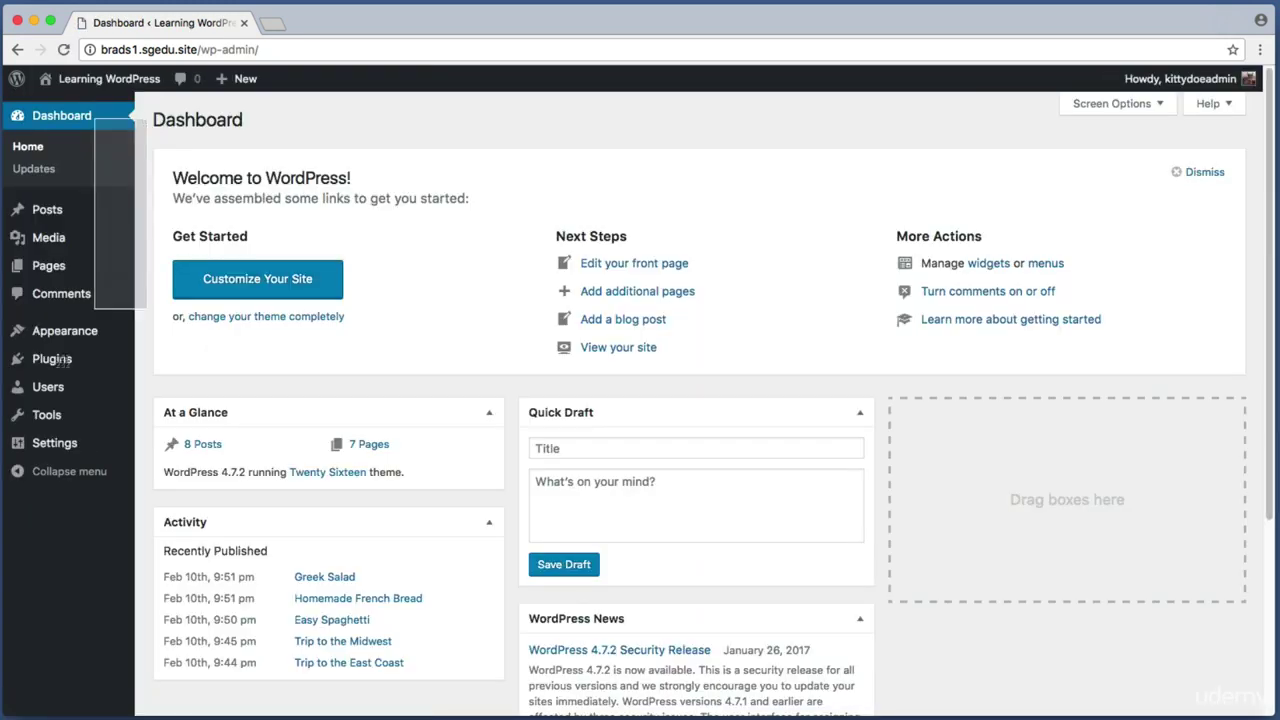
pyautogui.moveTo(88, 331)
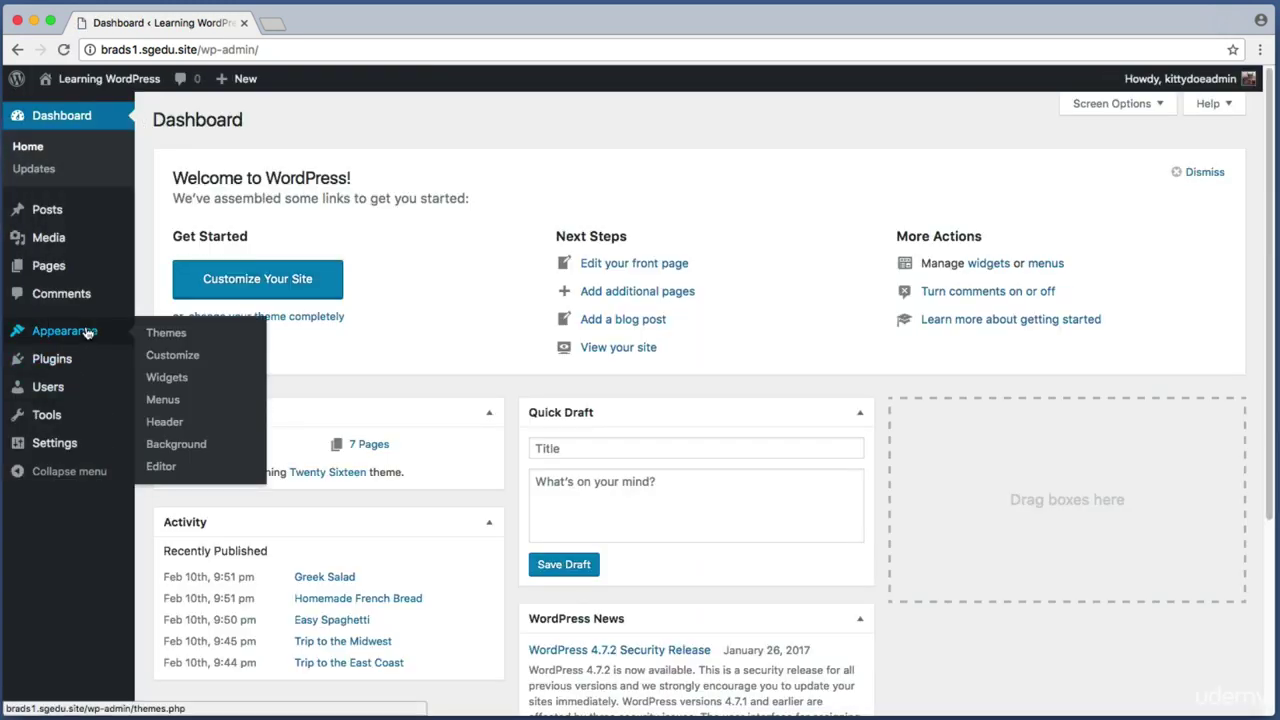
pyautogui.click(187, 405)
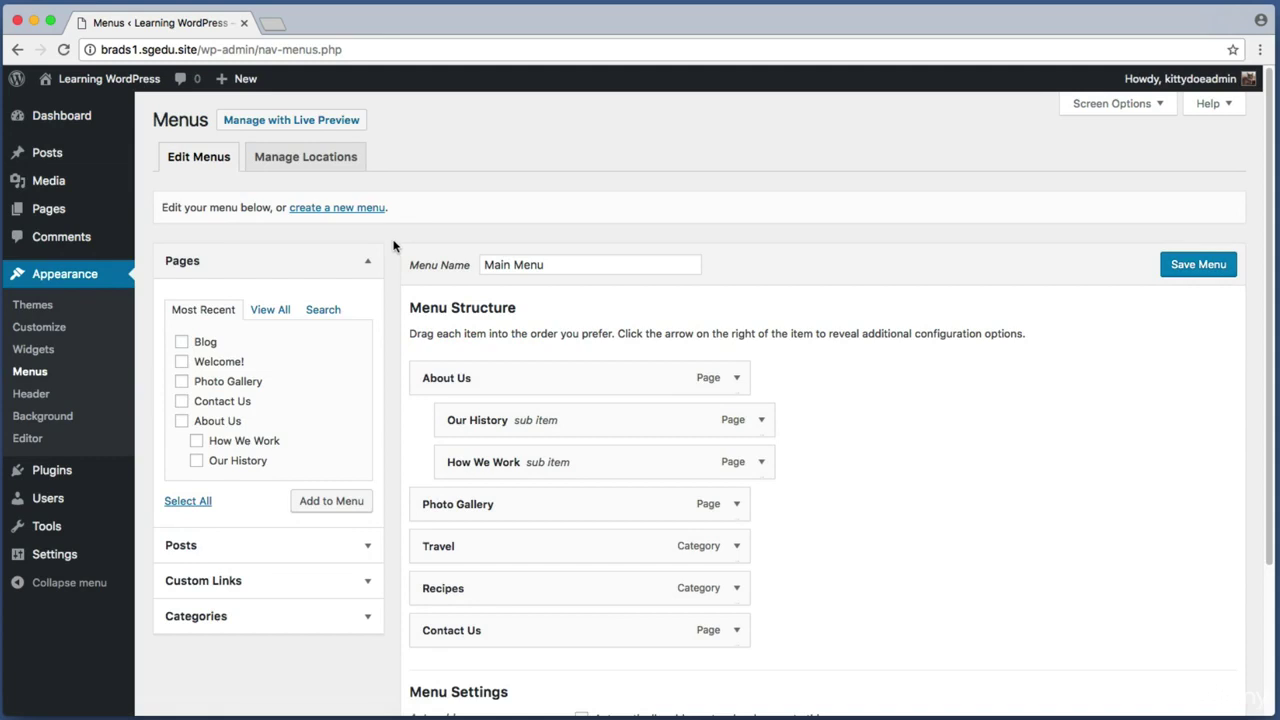
pyautogui.press('super+shift+4')
pyautogui.moveTo(394, 238); pyautogui.dragTo(152, 494)
pyautogui.moveTo(175, 332); pyautogui.dragTo(240, 347)
pyautogui.press('shift+super+4')
pyautogui.moveTo(289, 486); pyautogui.dragTo(379, 518)
pyautogui.click(350, 503)
# Step: Move the "Blog" item to the start of the Main Menu, above "About Us", and save the menu
pyautogui.press('shift+super+4')
pyautogui.moveTo(398, 645); pyautogui.dragTo(789, 701)
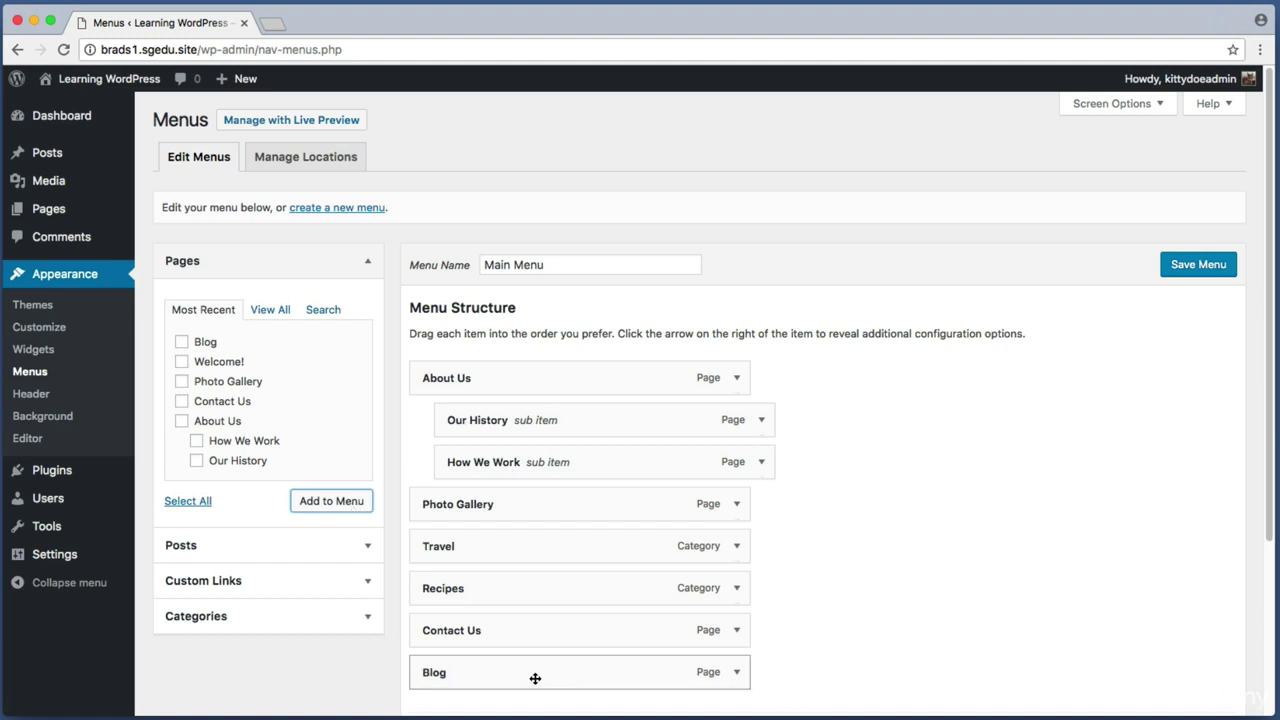
pyautogui.moveTo(534, 677); pyautogui.dragTo(536, 376)
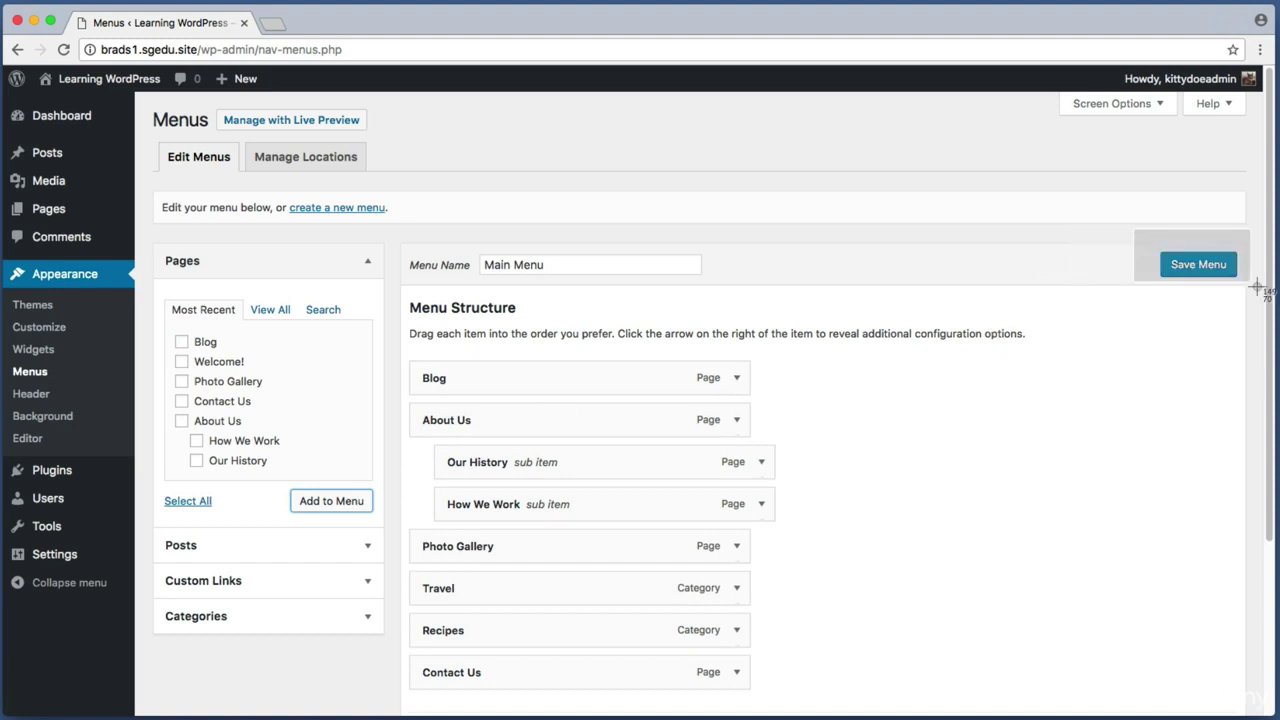
pyautogui.click(1220, 272)
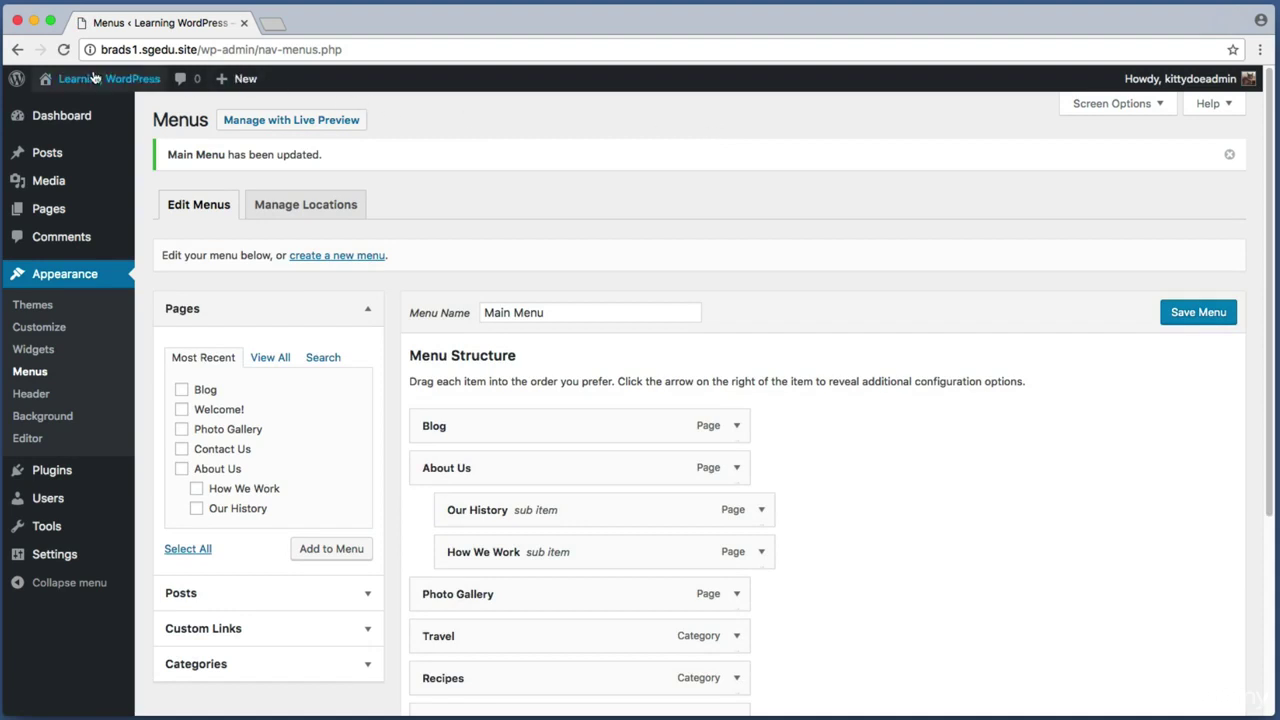
# Step: View the live site to check the homepage content and the "Blog" link in the navigation
pyautogui.click(95, 79)
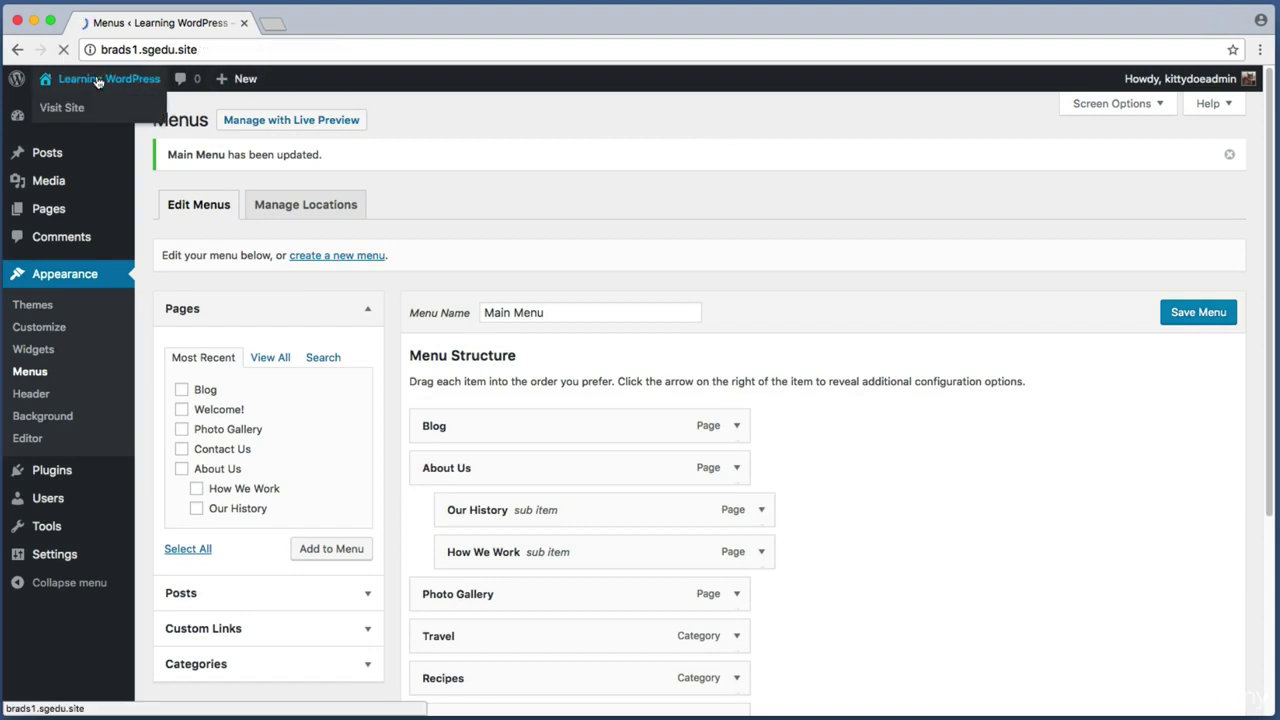
pyautogui.press('super+shift+4')
pyautogui.moveTo(110, 344); pyautogui.dragTo(485, 453)
pyautogui.press('Escape')
pyautogui.press('super+shift+4')
pyautogui.moveTo(630, 218); pyautogui.dragTo(716, 249)
pyautogui.press('Escape')
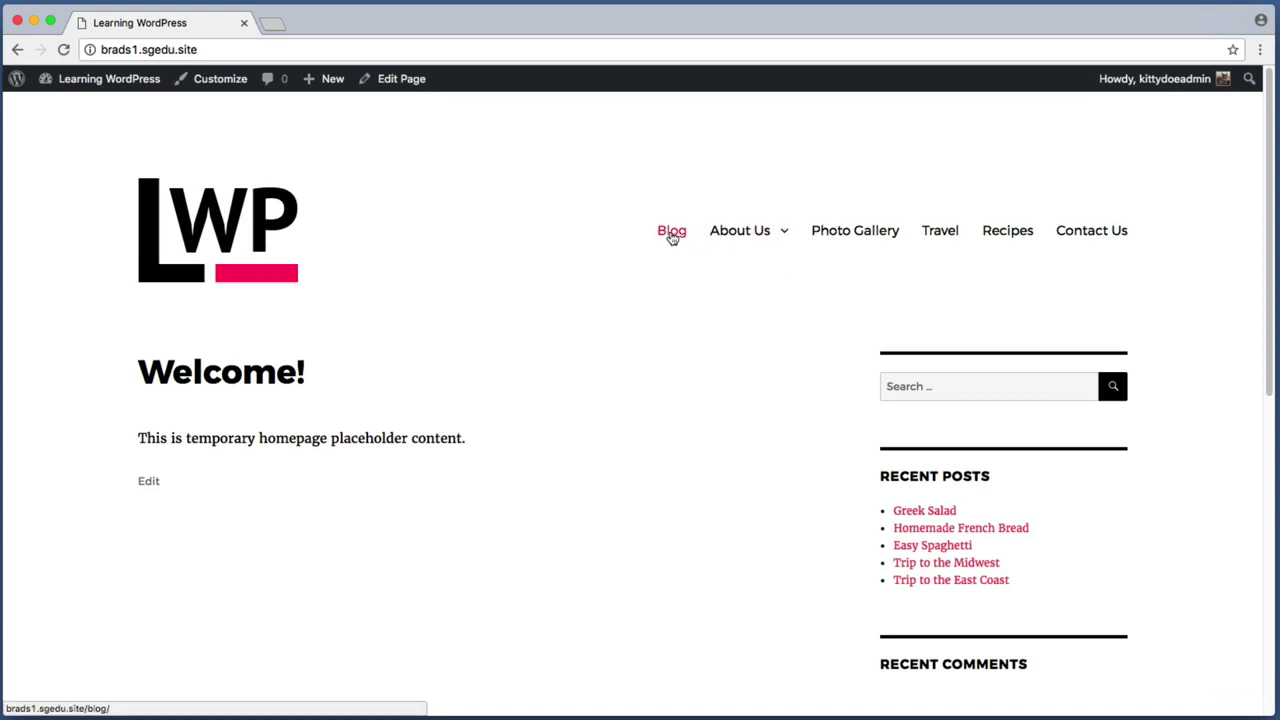
# Step: Visit the live "Blog" page and look through its list of posts
pyautogui.click(672, 238)
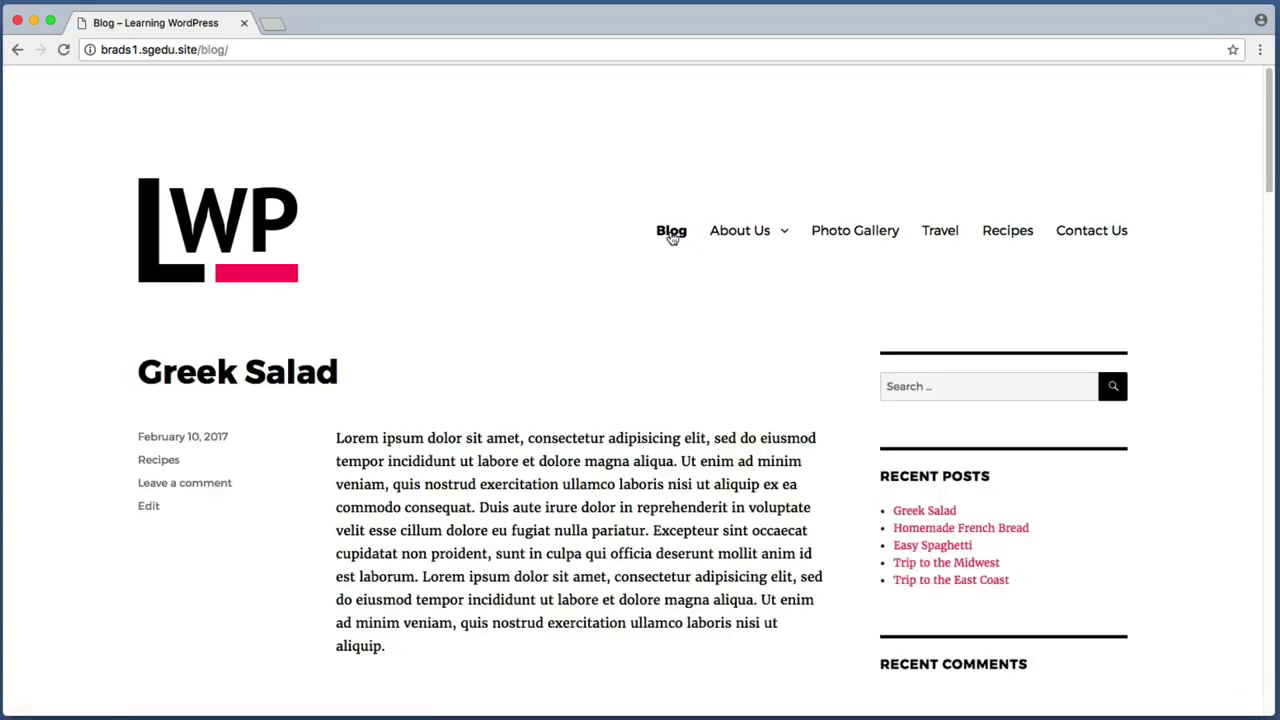
pyautogui.scroll(-10, 84, 322)
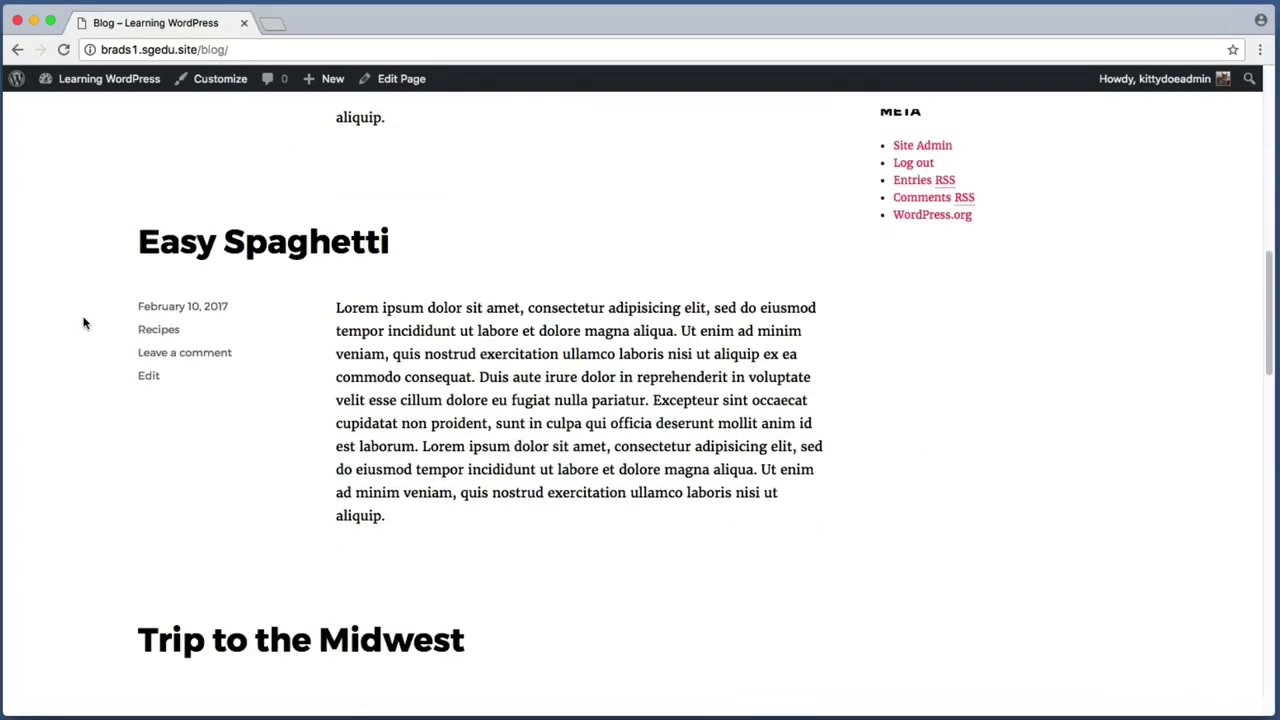
pyautogui.scroll(-7, 84, 322)
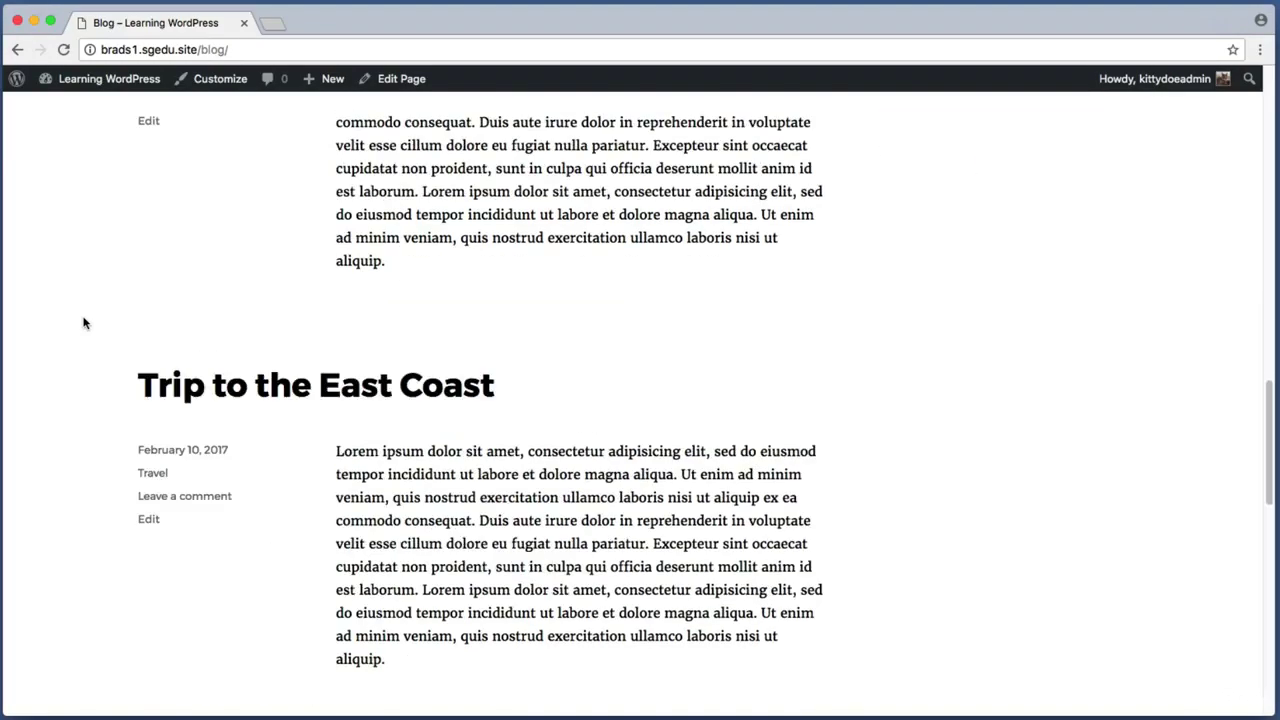
pyautogui.scroll(15, 84, 322)
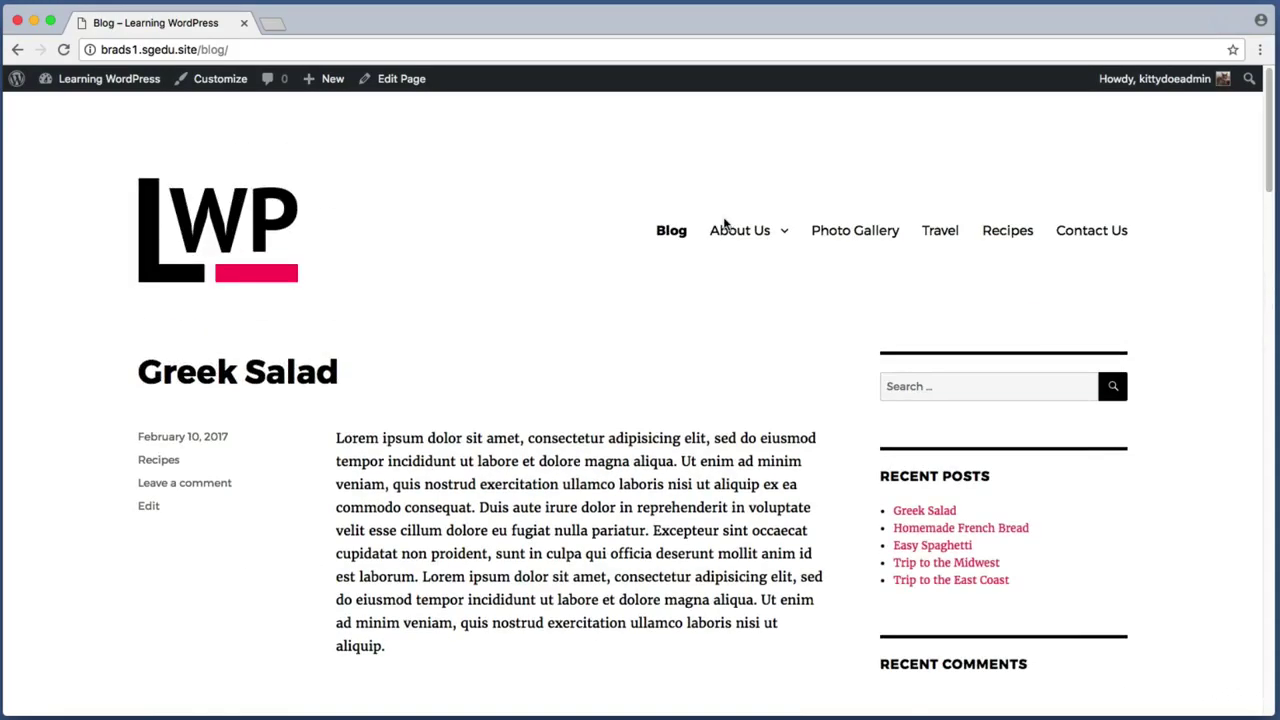
pyautogui.press('super+shift+4')
pyautogui.moveTo(634, 204); pyautogui.dragTo(701, 259)
pyautogui.press('super+shift+4')
pyautogui.moveTo(646, 200); pyautogui.dragTo(697, 264)
# Step: Return to the live homepage and examine its placeholder content and the Blog, Travel and Recipes navigation links
pyautogui.click(262, 219)
pyautogui.press('super+shift+4')
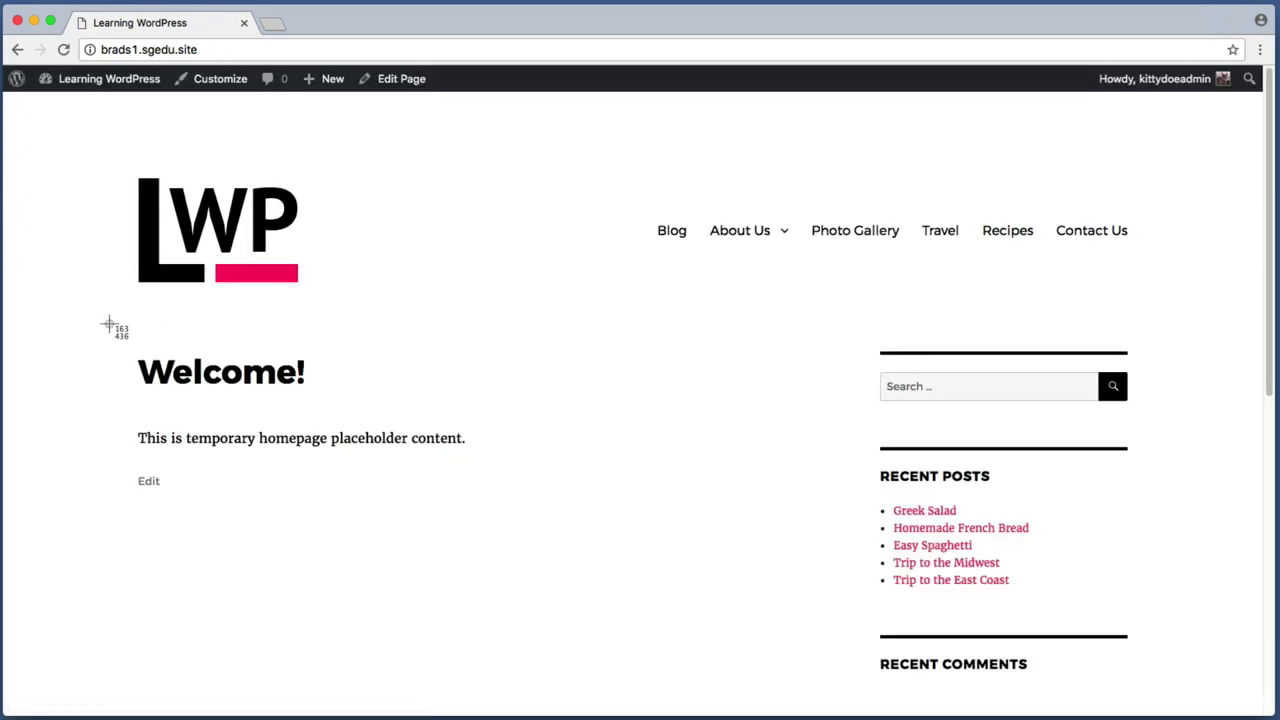
pyautogui.moveTo(114, 333); pyautogui.dragTo(542, 506)
pyautogui.press('super+shift+4')
pyautogui.moveTo(914, 212); pyautogui.dragTo(1041, 250)
pyautogui.press('super+shift+4')
pyautogui.press('super+shift+4')
pyautogui.moveTo(640, 212); pyautogui.dragTo(703, 251)
pyautogui.press('super+shift+4')
pyautogui.moveTo(114, 336); pyautogui.dragTo(594, 462)
# Step: Open the "Welcome!" front page for editing from the site's list of pages
pyautogui.click(96, 84)
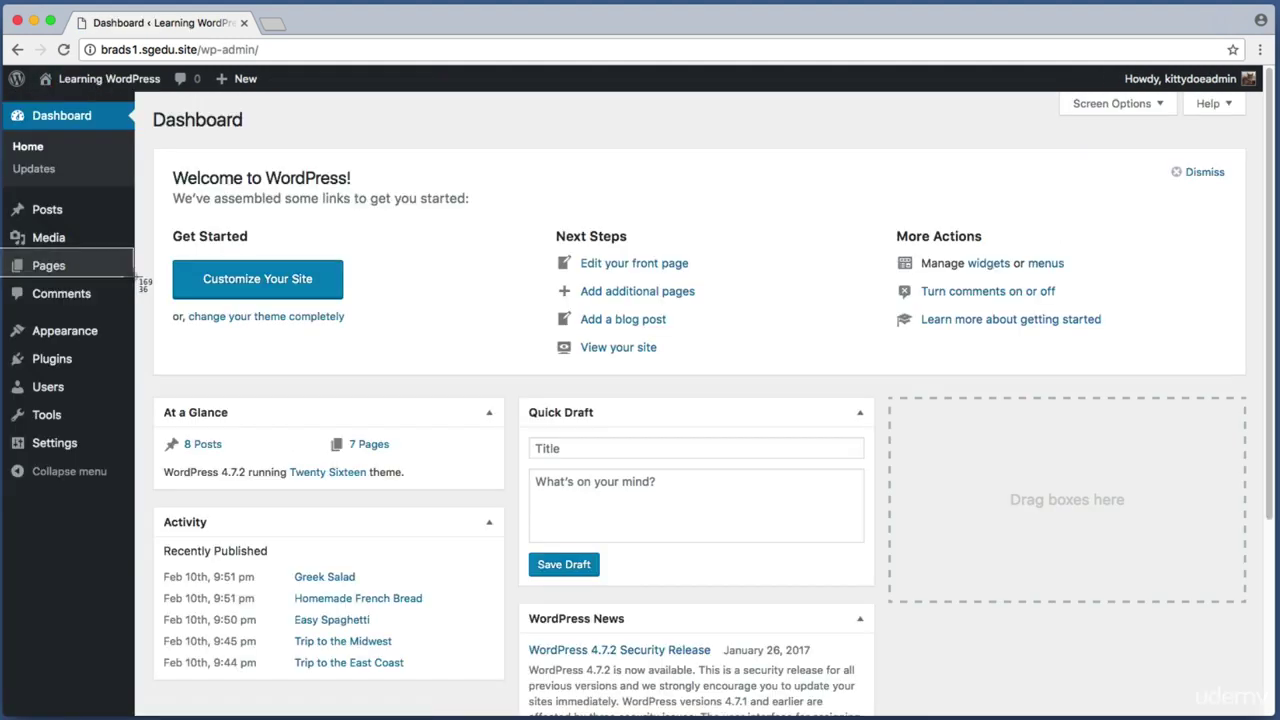
pyautogui.click(104, 268)
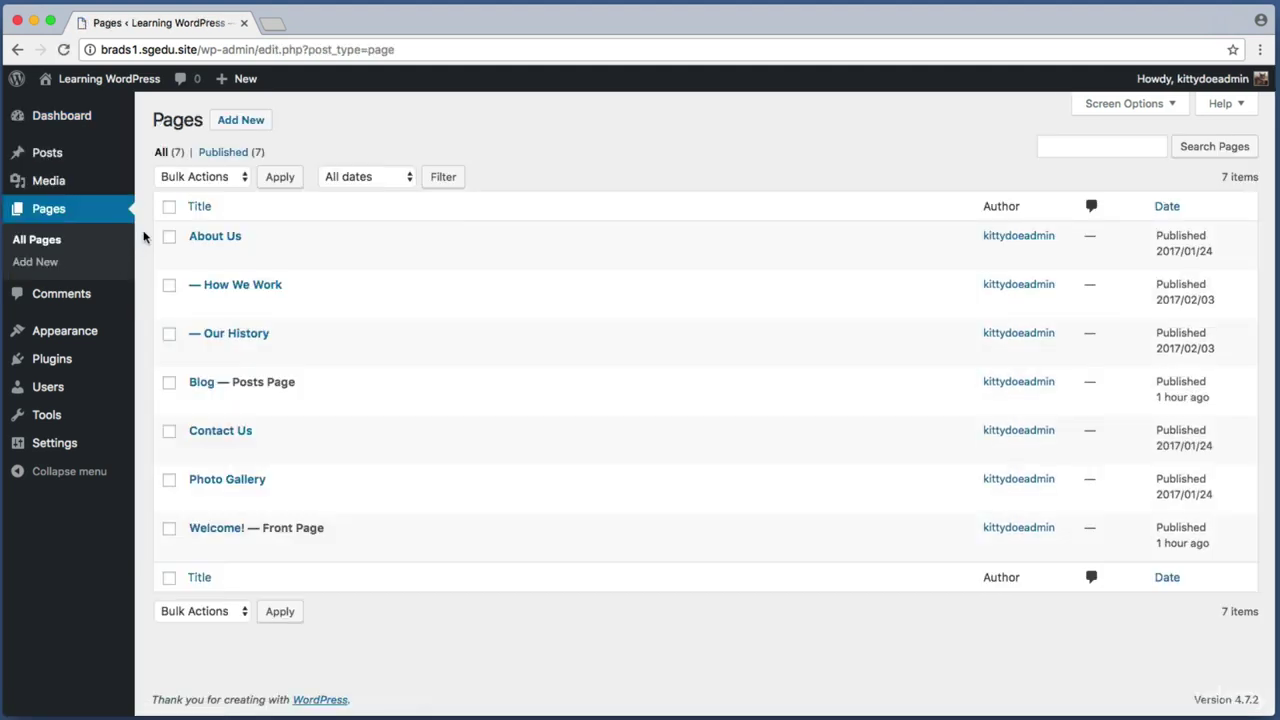
pyautogui.press('super+shift+4')
pyautogui.moveTo(147, 502); pyautogui.dragTo(414, 563)
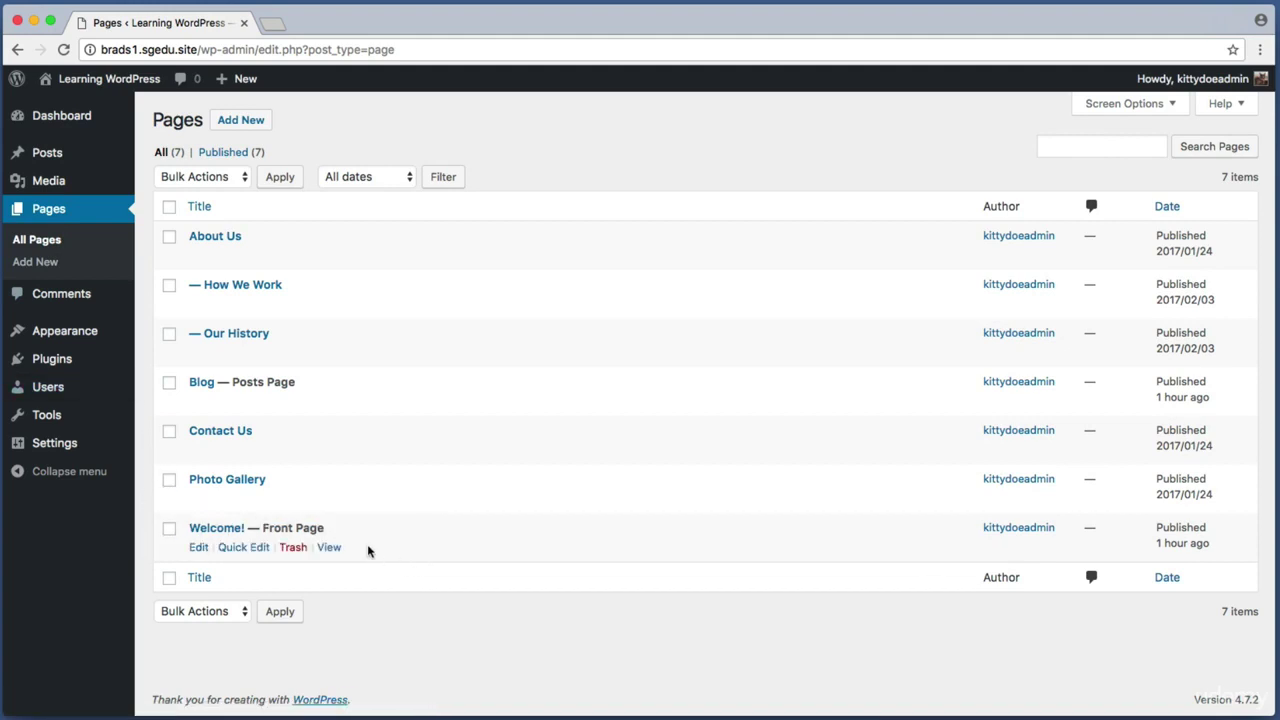
pyautogui.click(218, 527)
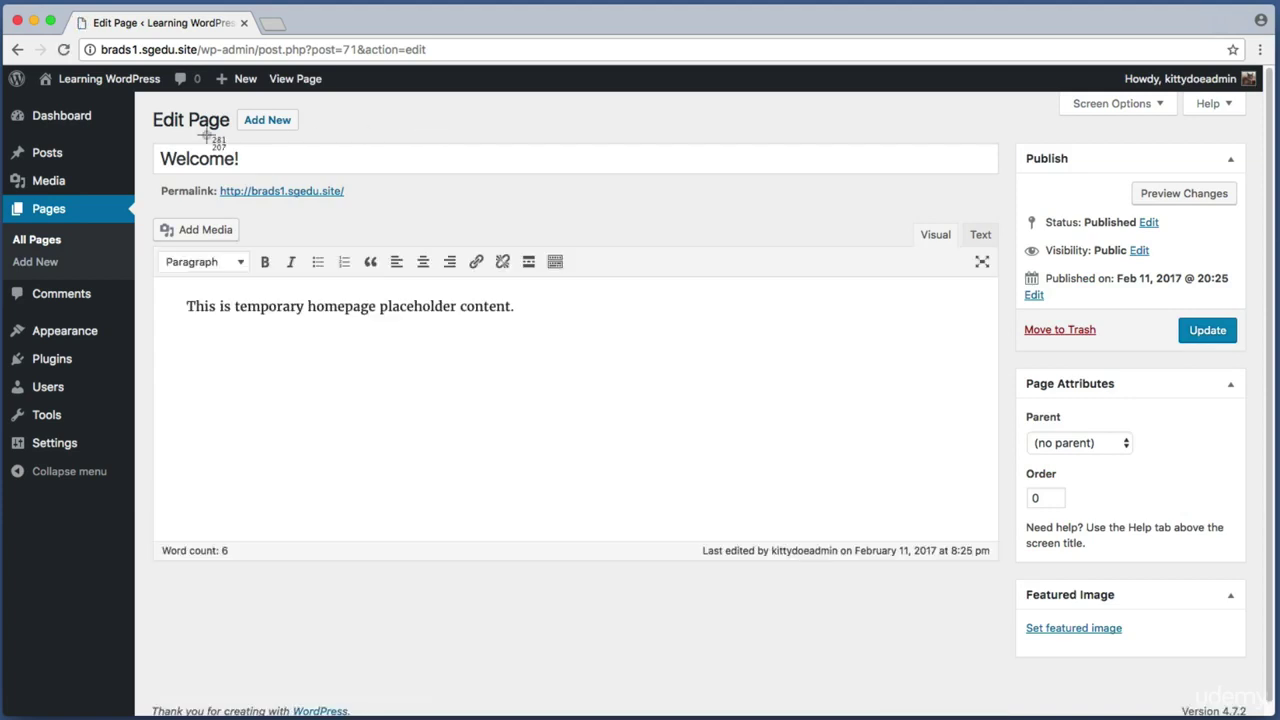
# Step: Replace the "Welcome!" page's placeholder sentence with the copied three-paragraph text starting "Hello and welcome. This is my homepage."
pyautogui.press('super+shift+4')
pyautogui.moveTo(165, 288); pyautogui.dragTo(603, 352)
pyautogui.moveTo(534, 310); pyautogui.dragTo(190, 301)
pyautogui.press('BackSpace')
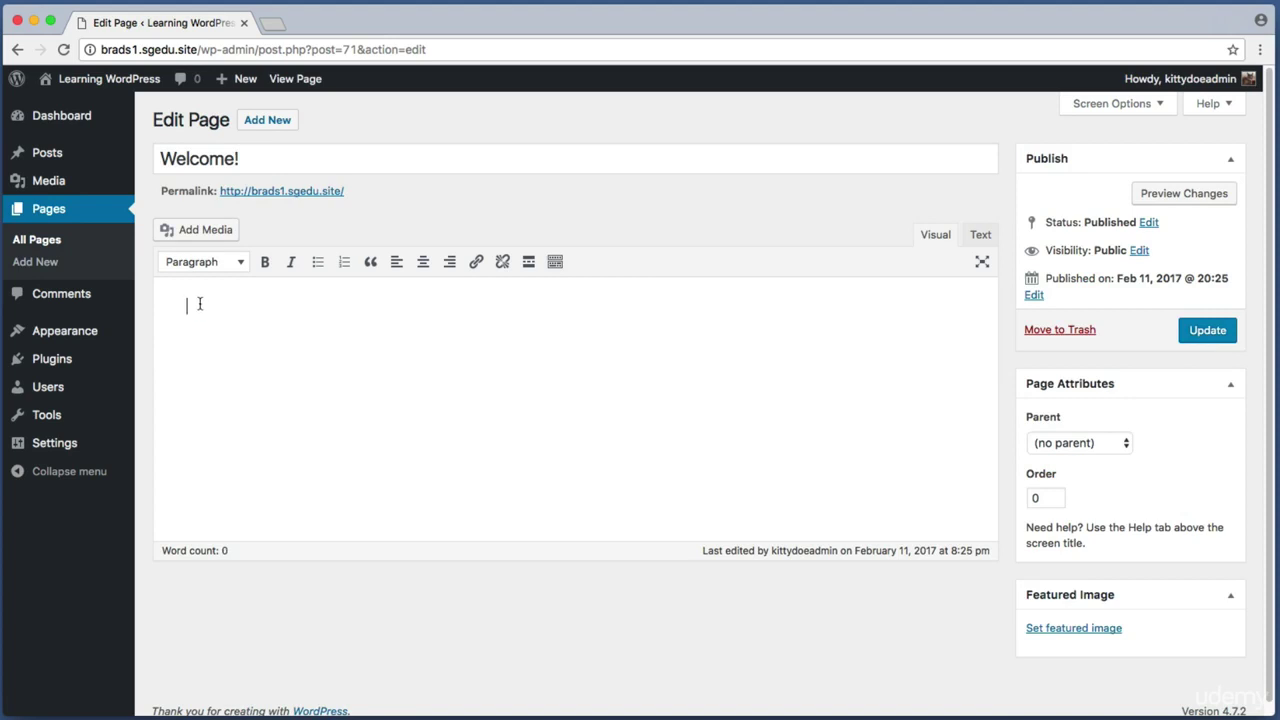
pyautogui.rightClick(199, 308)
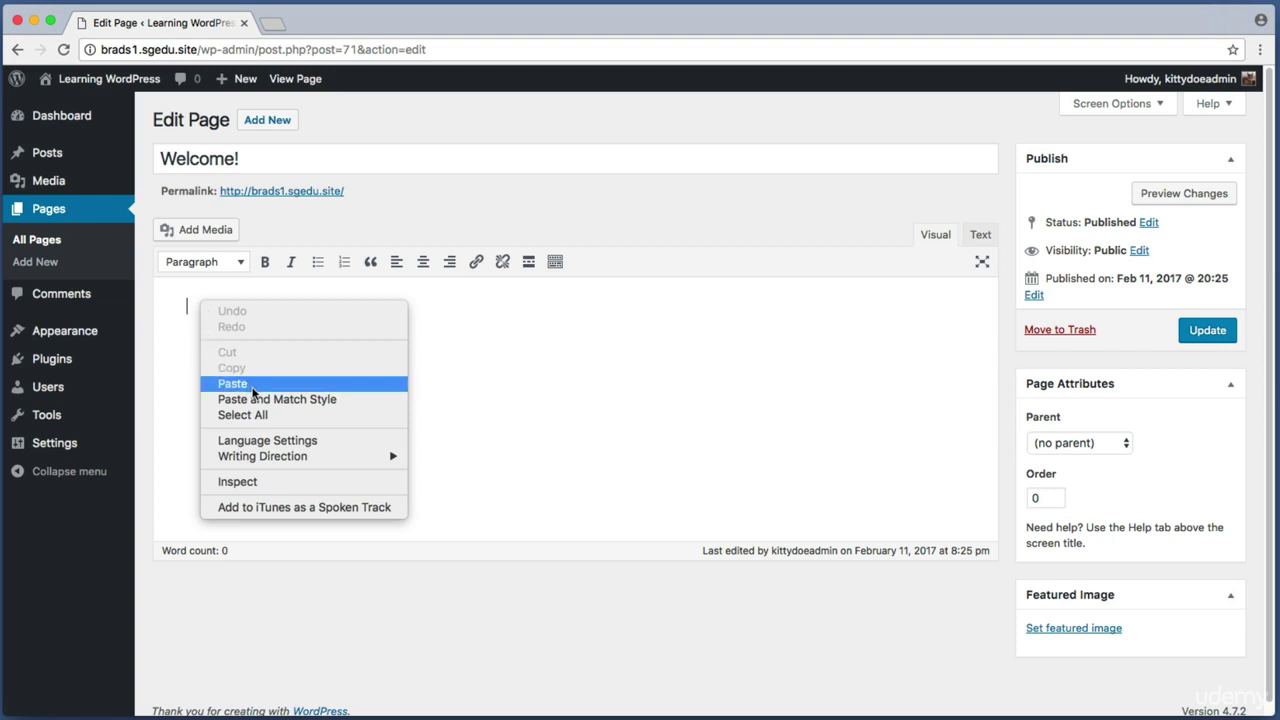
pyautogui.click(252, 386)
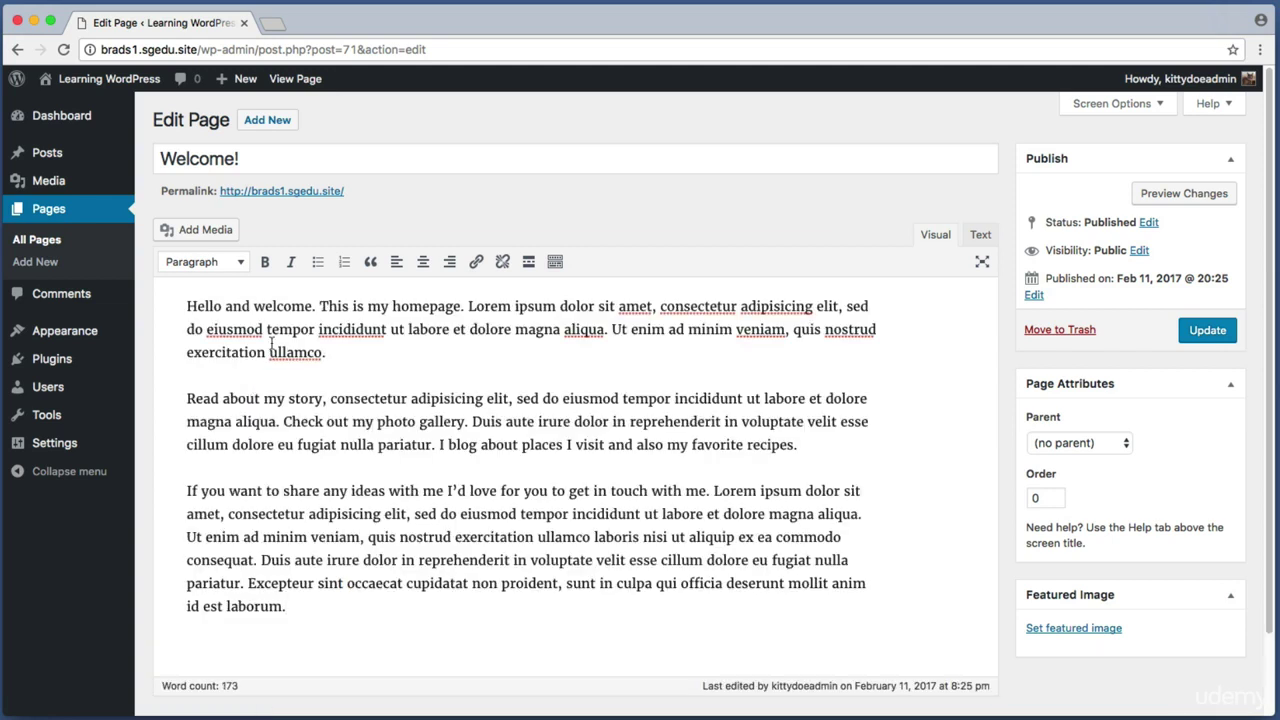
# Step: Review the three pasted paragraphs in the page editor, including the sentences about the story, photo gallery and blog
pyautogui.moveTo(187, 306); pyautogui.dragTo(587, 356)
pyautogui.click(539, 368)
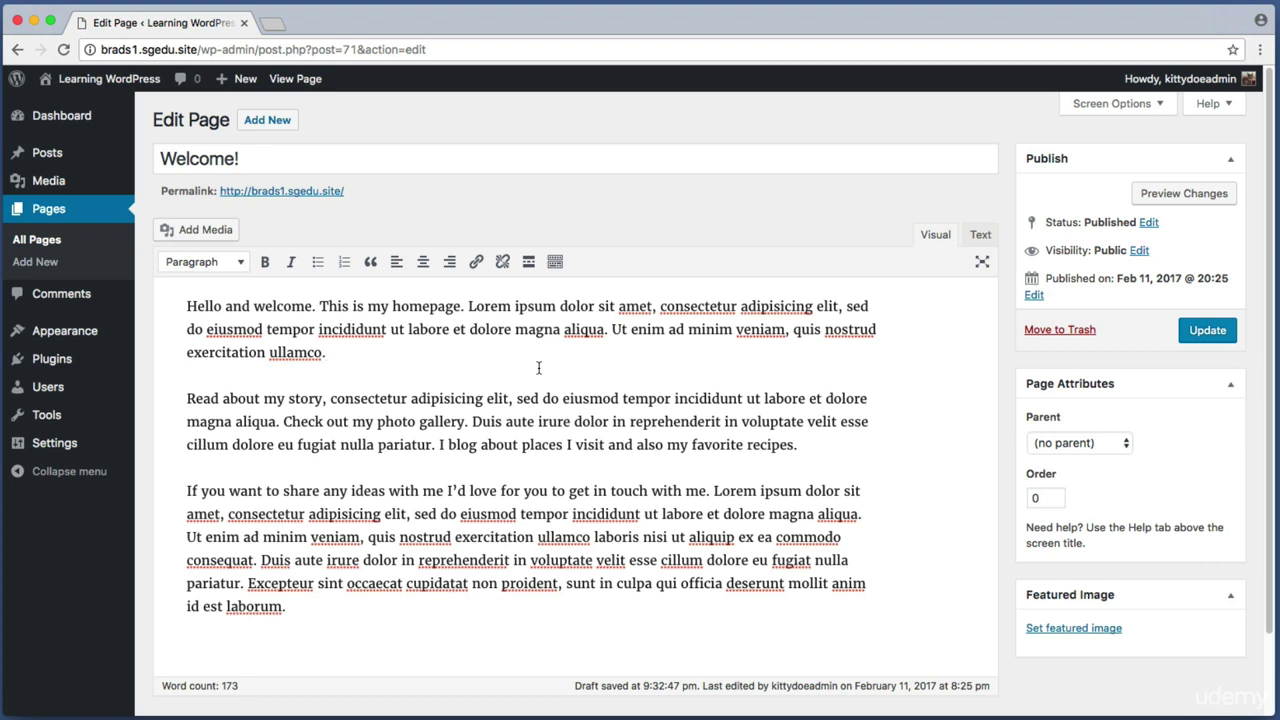
pyautogui.moveTo(491, 307); pyautogui.dragTo(575, 308)
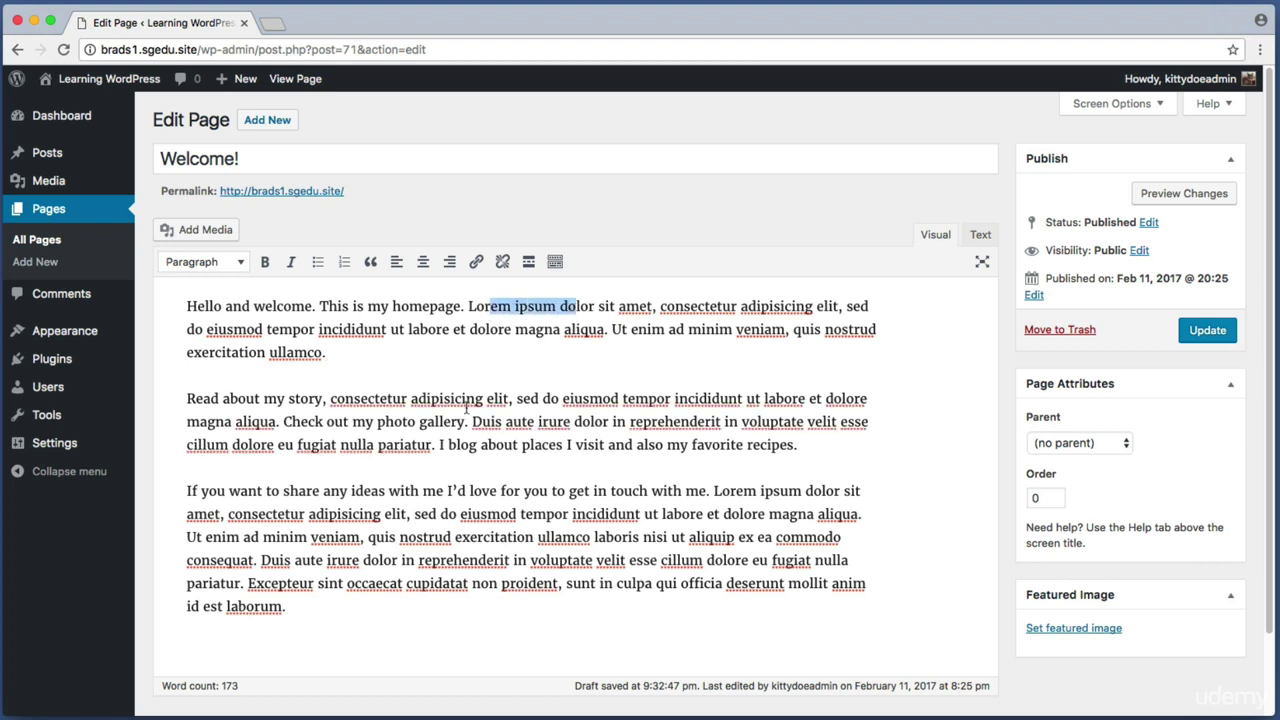
pyautogui.moveTo(466, 410); pyautogui.dragTo(534, 421)
pyautogui.moveTo(303, 514); pyautogui.dragTo(480, 560)
pyautogui.click(365, 490)
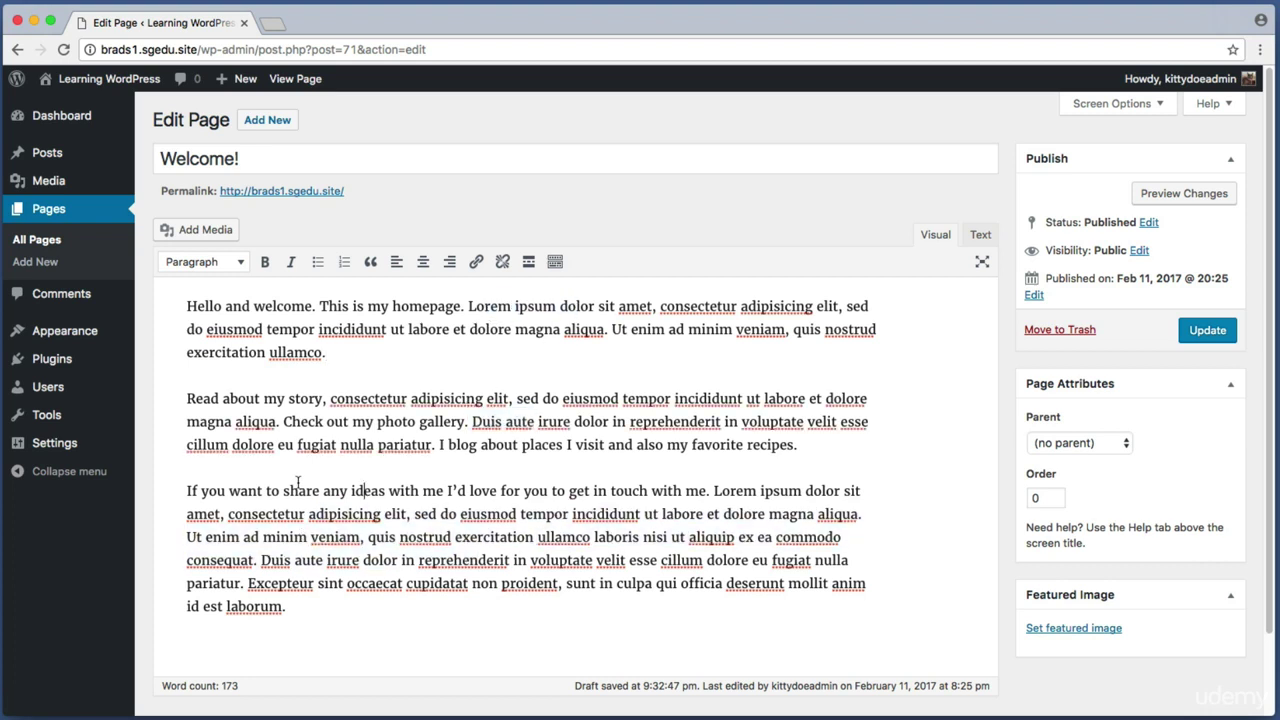
pyautogui.moveTo(305, 490); pyautogui.dragTo(376, 493)
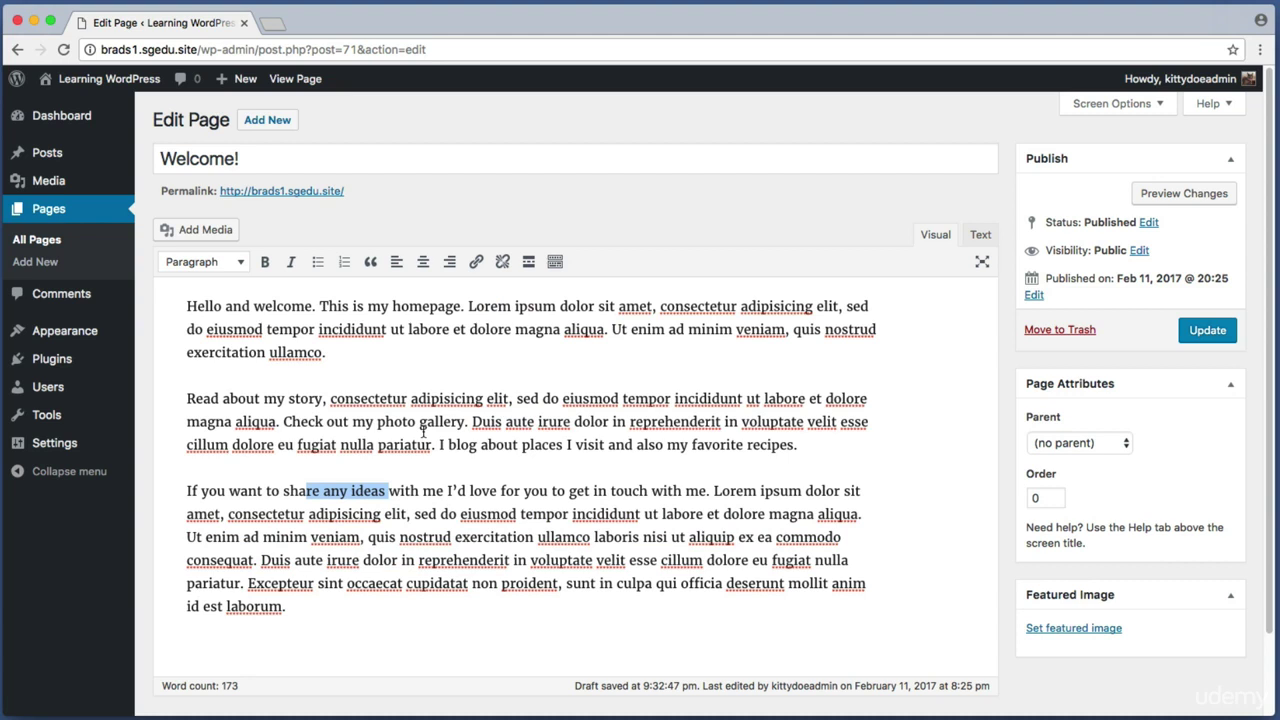
pyautogui.click(561, 390)
pyautogui.press('super+shift+4')
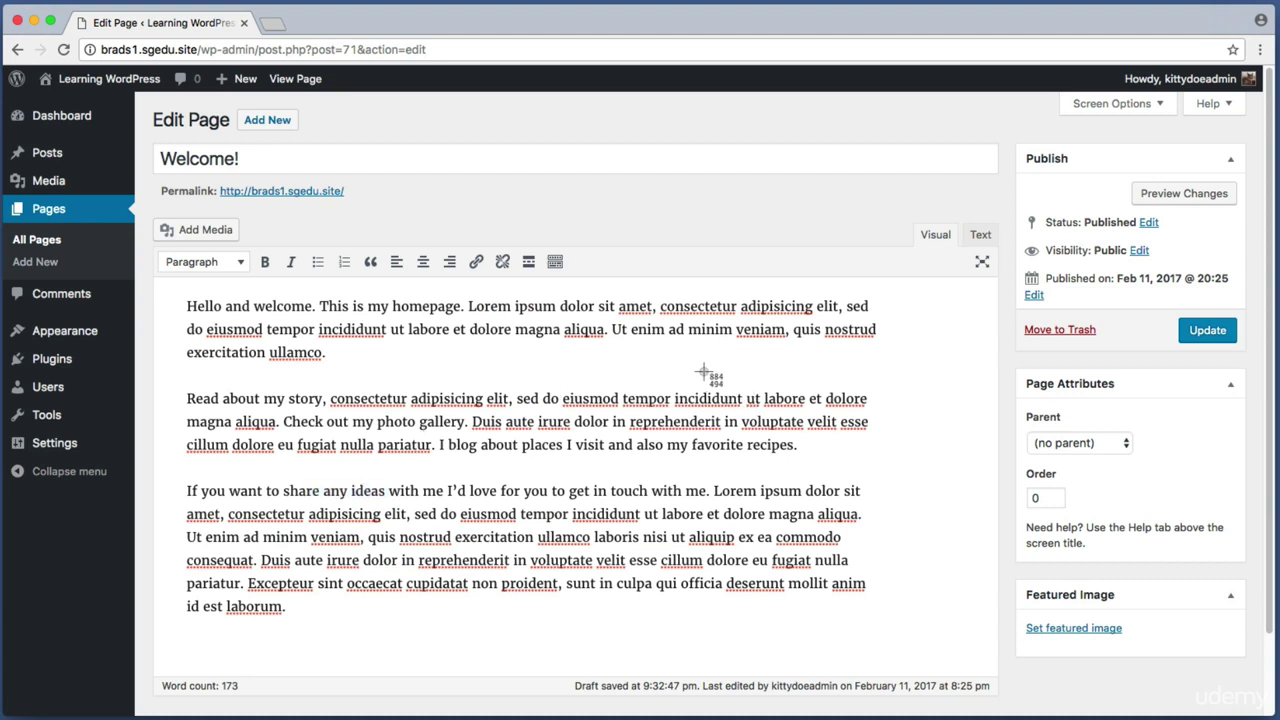
pyautogui.moveTo(704, 383); pyautogui.dragTo(862, 562)
pyautogui.press('super+shift+4')
pyautogui.moveTo(182, 390); pyautogui.dragTo(552, 466)
pyautogui.press('super+shift+4')
pyautogui.moveTo(634, 392); pyautogui.dragTo(841, 453)
# Step: Upload brad-with-cat.jpg from the assets folder as new media for the "Welcome!" page
pyautogui.press('super+shift+4')
pyautogui.moveTo(150, 213); pyautogui.dragTo(240, 248)
pyautogui.click(210, 230)
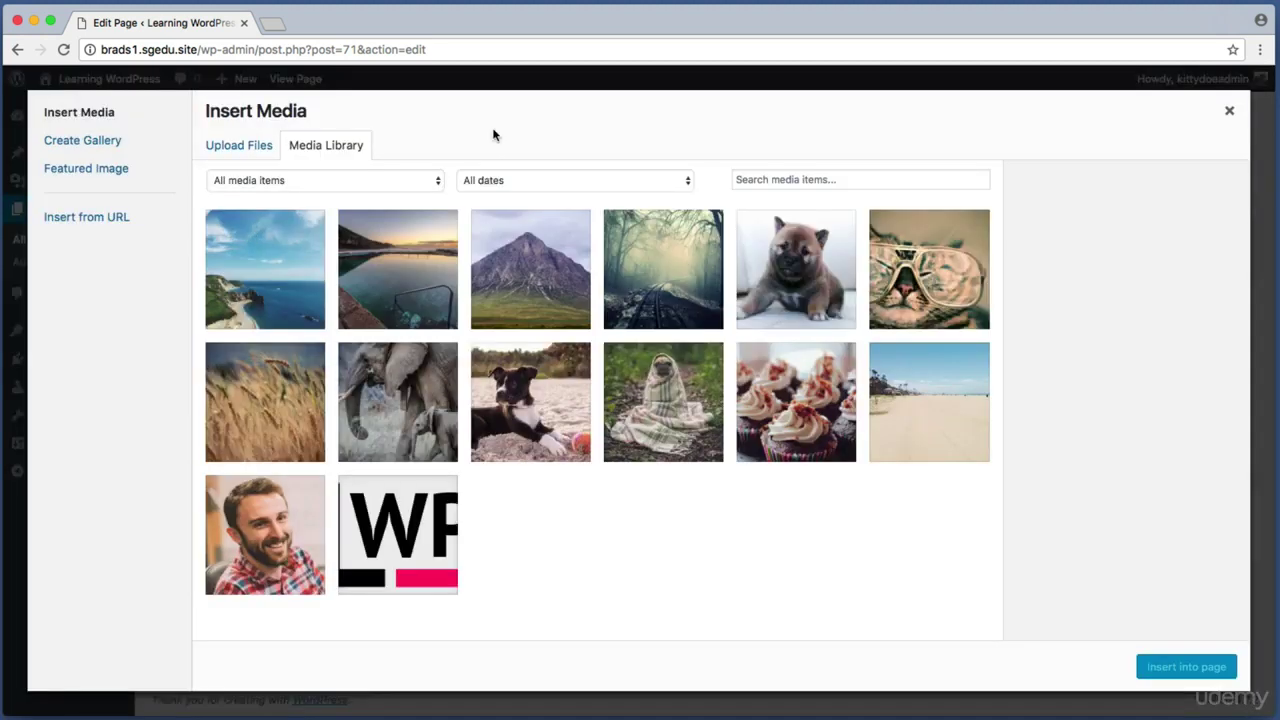
pyautogui.press('super+shift+4')
pyautogui.moveTo(200, 132); pyautogui.dragTo(271, 160)
pyautogui.click(251, 148)
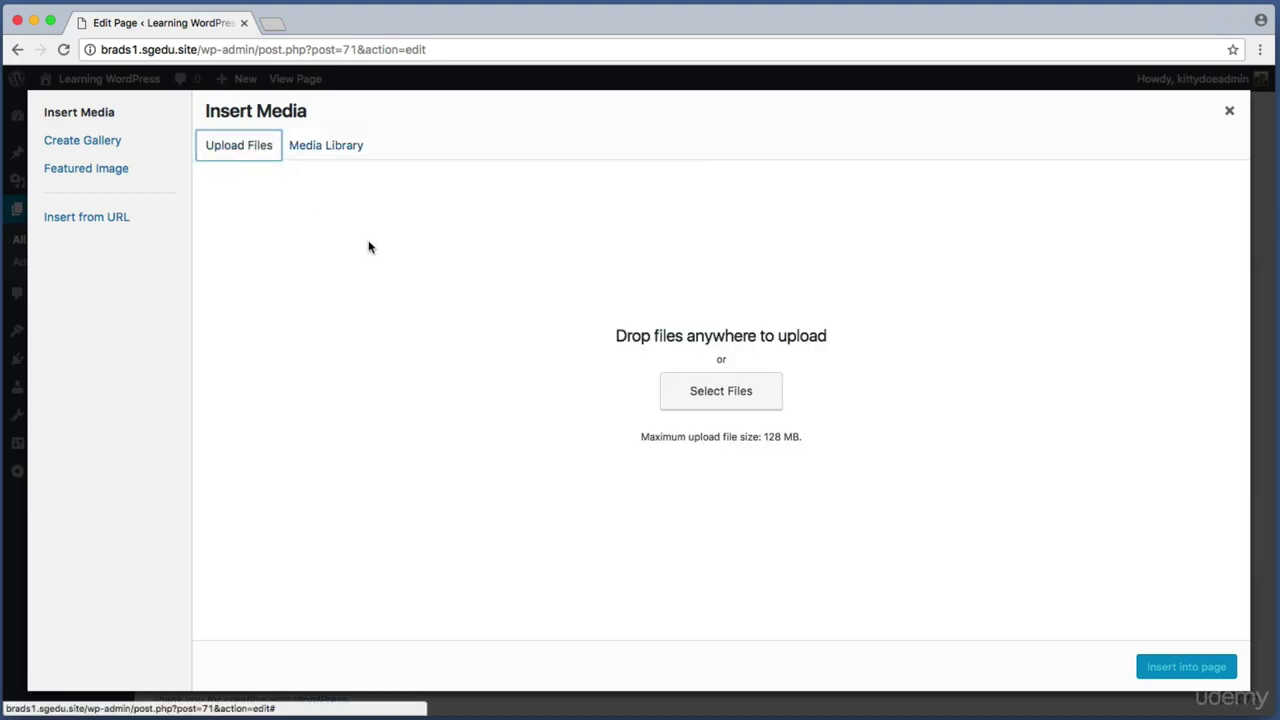
pyautogui.press('super+shift+4')
pyautogui.moveTo(668, 372); pyautogui.dragTo(836, 421)
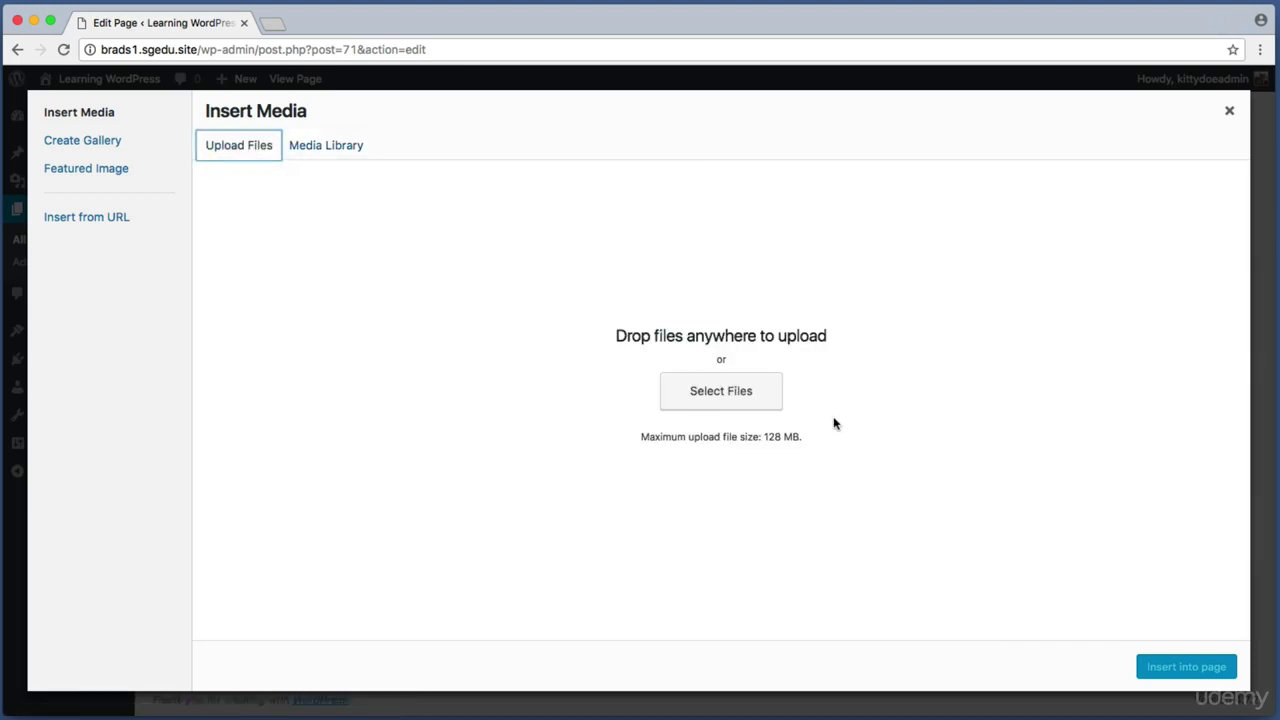
pyautogui.click(740, 406)
pyautogui.click(738, 135)
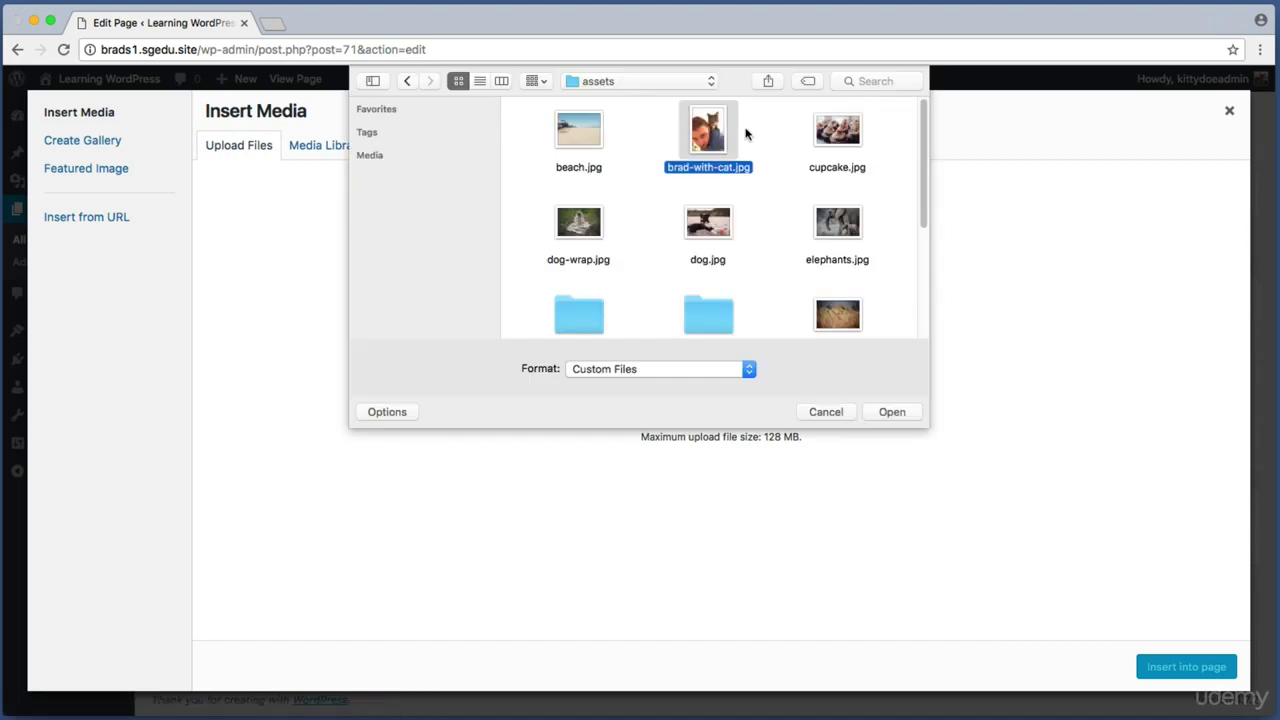
pyautogui.click(903, 414)
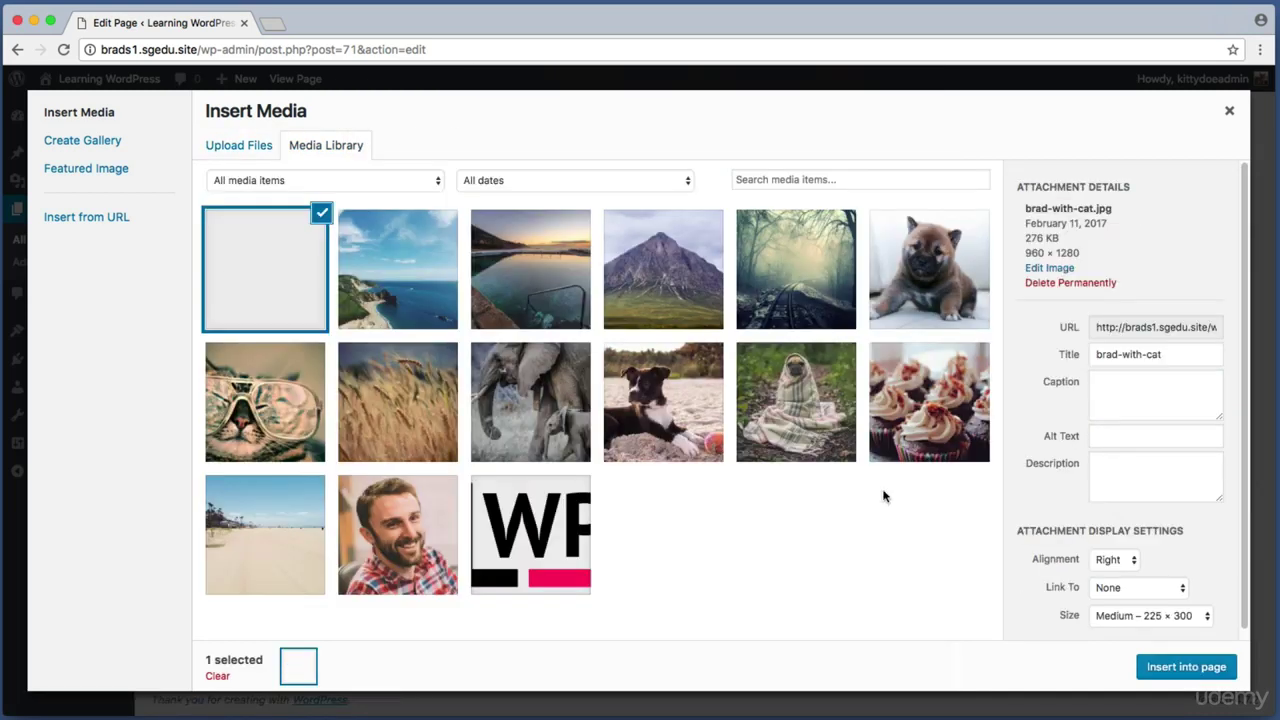
# Step: Insert brad-with-cat.jpg into the page with right alignment, no link and the Medium – 225 × 300 size
pyautogui.moveTo(1015, 518); pyautogui.dragTo(1220, 598)
pyautogui.press('Escape')
pyautogui.press('super+shift+4')
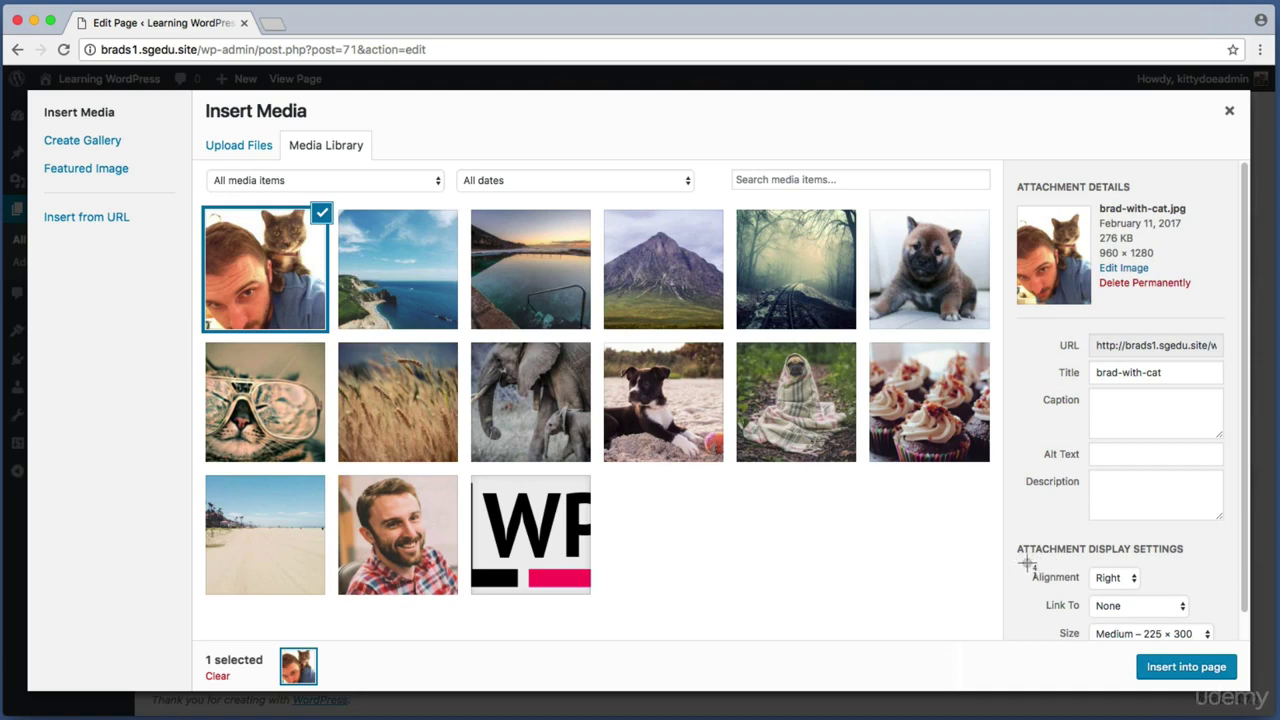
pyautogui.moveTo(1018, 562); pyautogui.dragTo(1143, 594)
pyautogui.click(1126, 582)
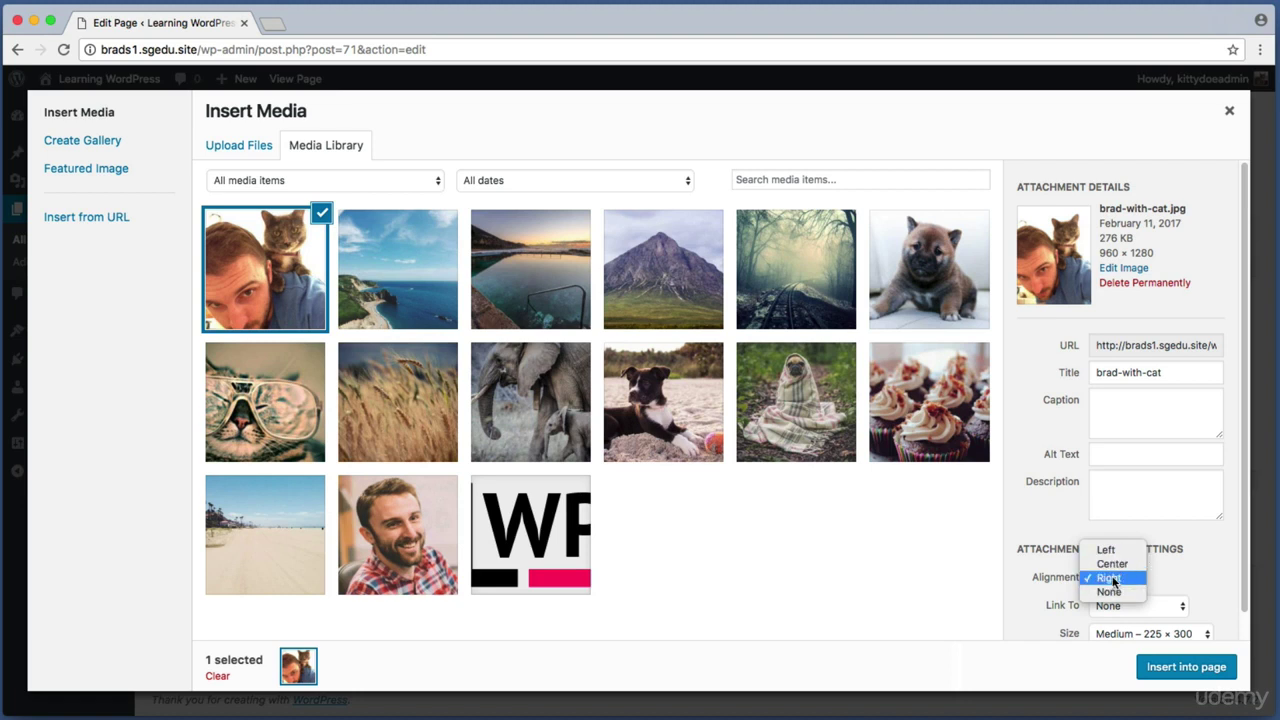
pyautogui.click(1114, 582)
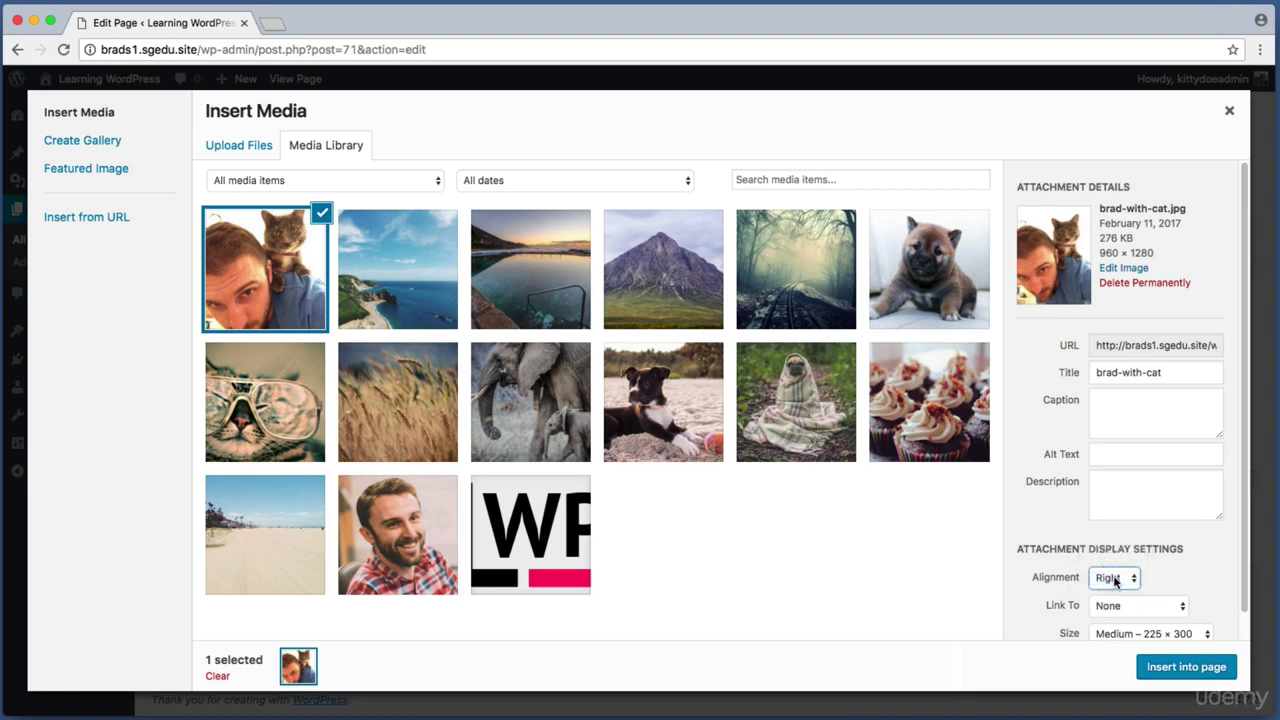
pyautogui.click(1116, 583)
pyautogui.click(1116, 580)
pyautogui.scroll(-1, 1046, 600)
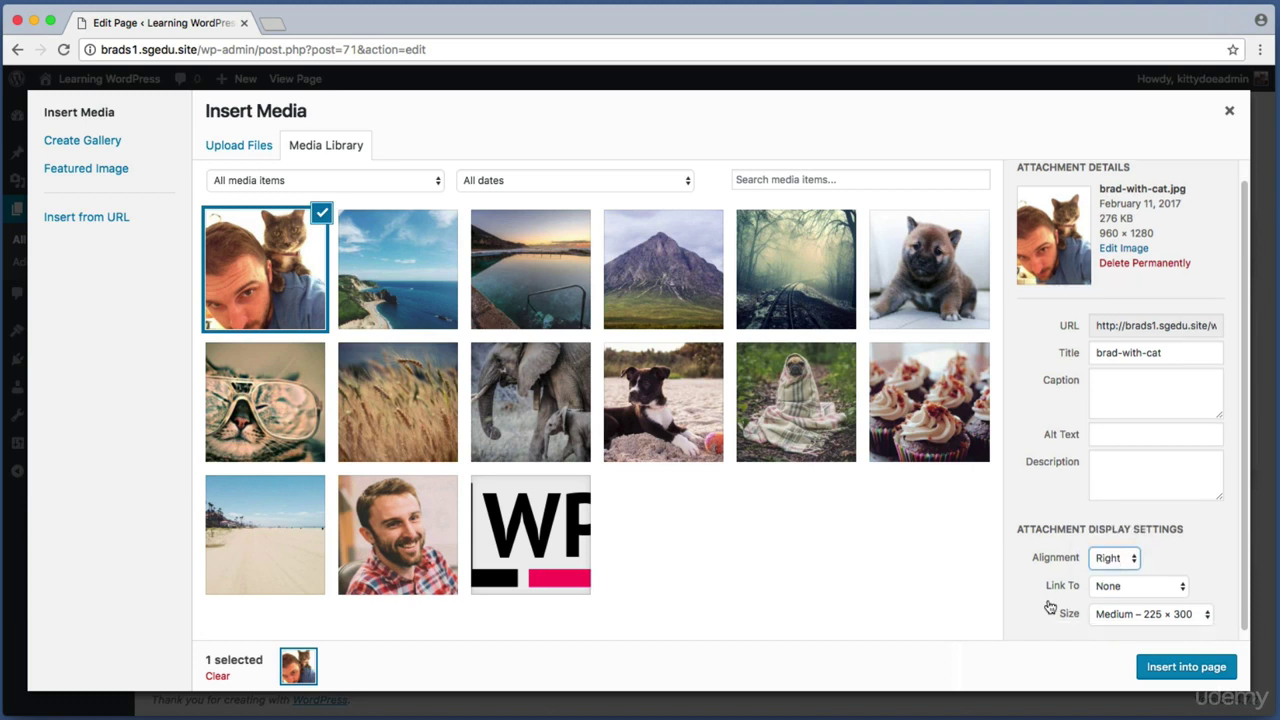
pyautogui.press('super+shift+4')
pyautogui.moveTo(1035, 601); pyautogui.dragTo(1228, 642)
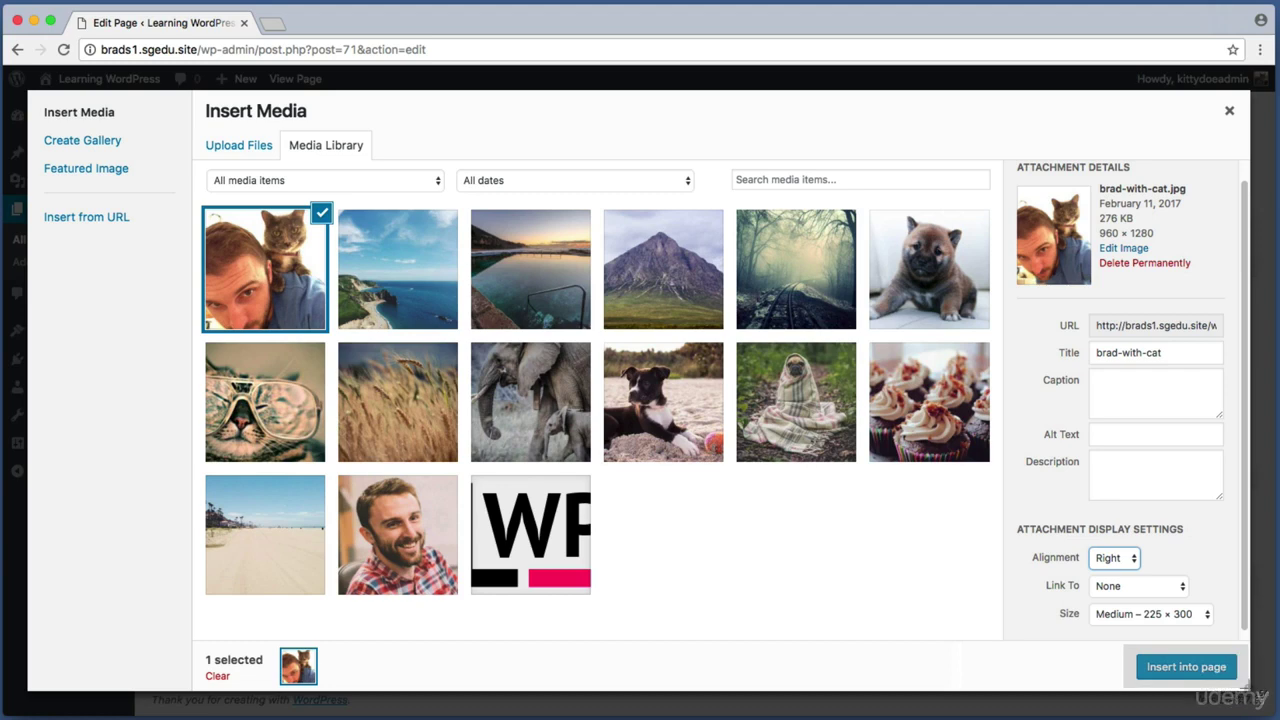
pyautogui.click(1220, 675)
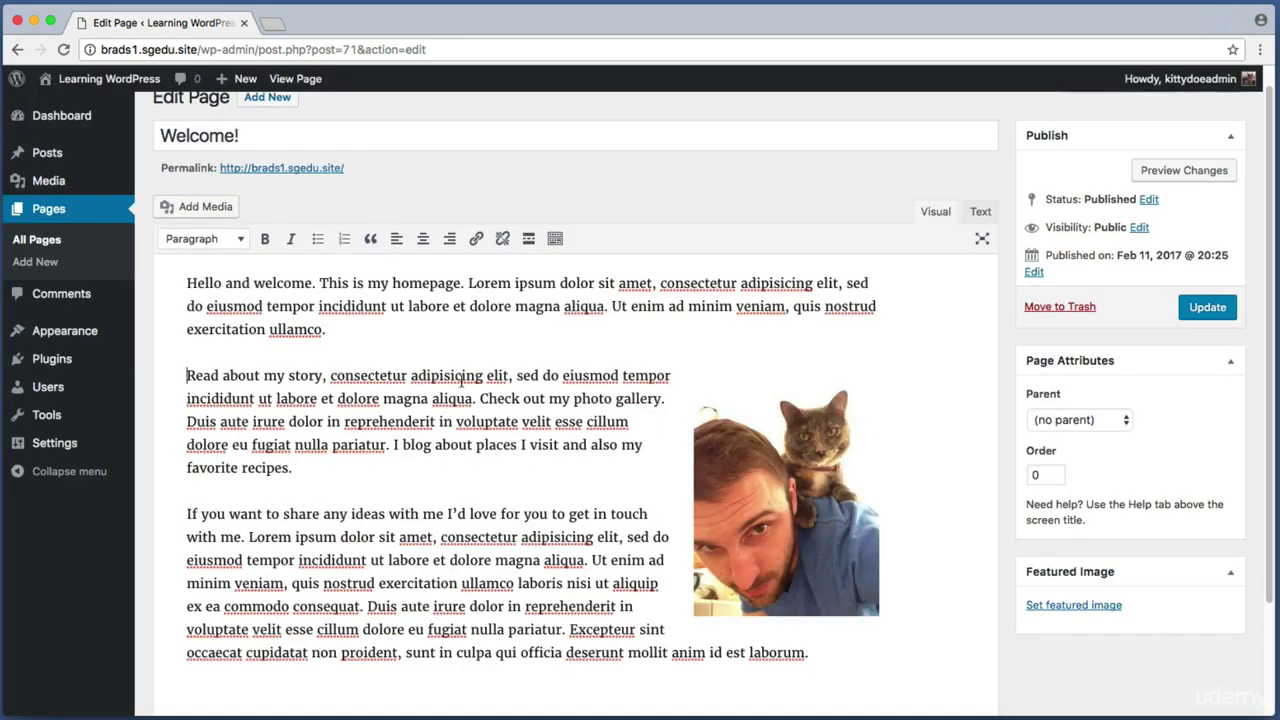
pyautogui.moveTo(196, 375); pyautogui.dragTo(437, 382)
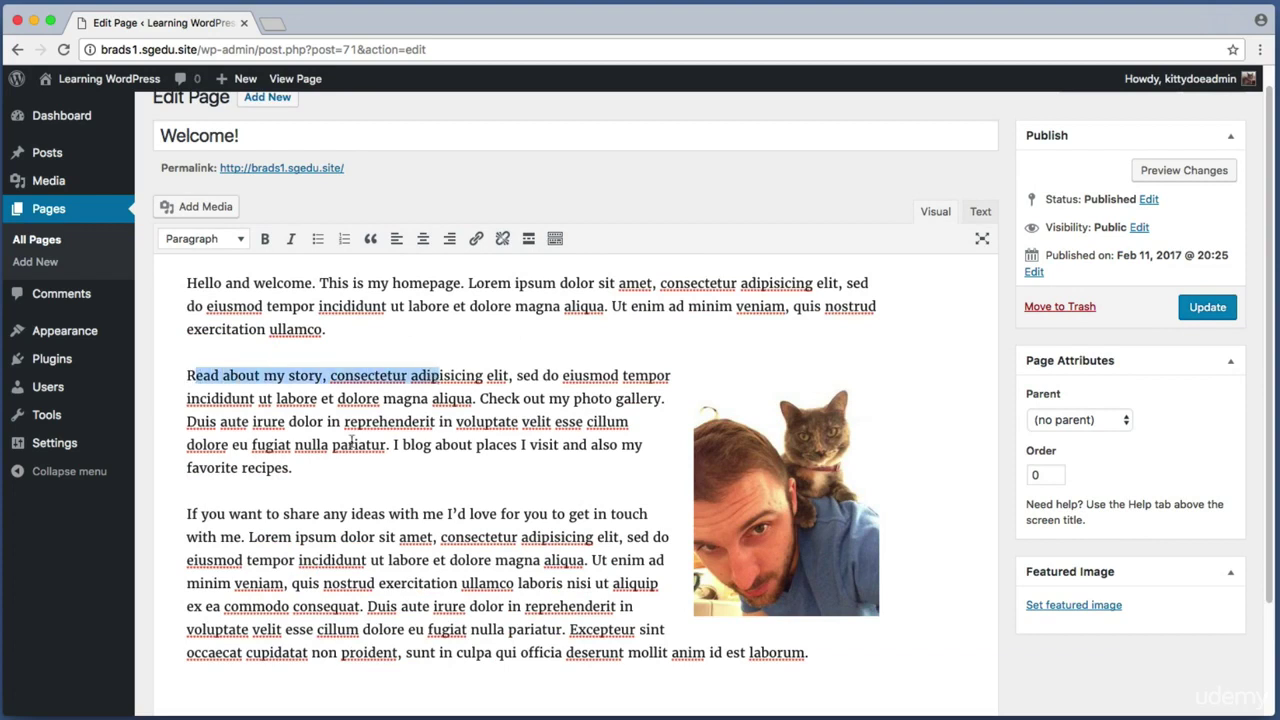
pyautogui.moveTo(287, 487); pyautogui.dragTo(466, 606)
pyautogui.moveTo(339, 397); pyautogui.dragTo(431, 421)
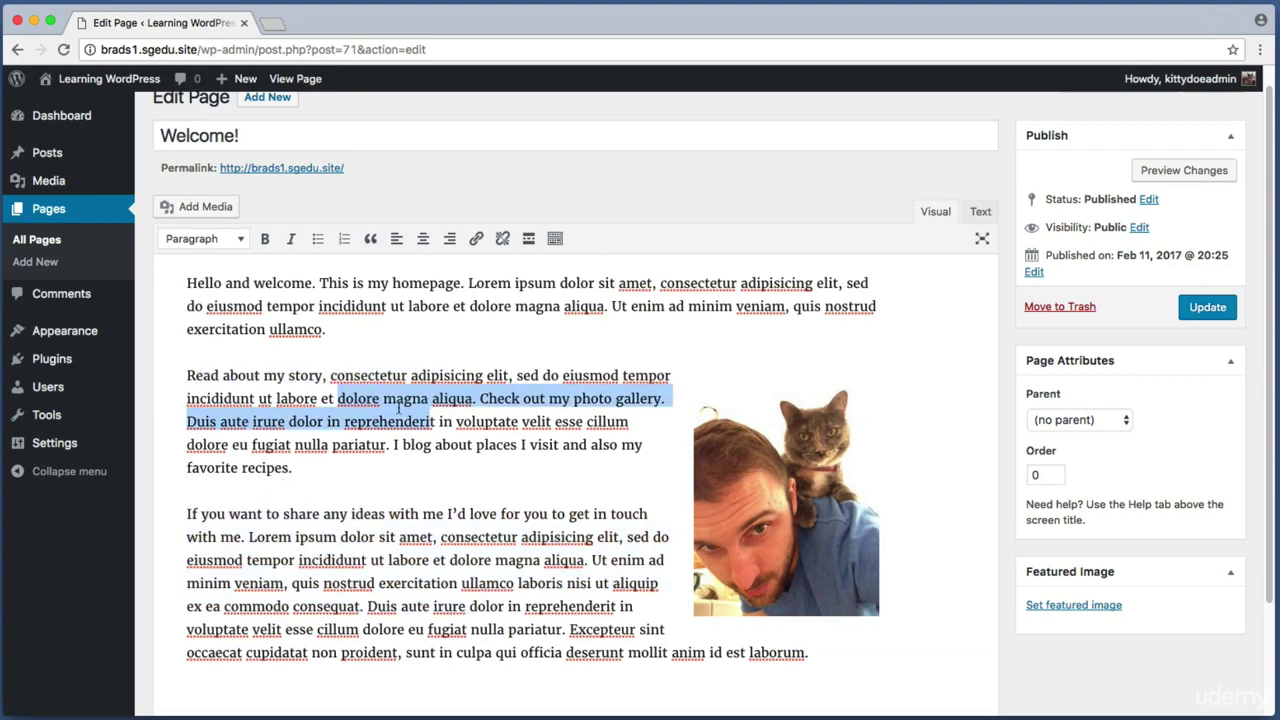
# Step: Link the words "Read about my story" in the second paragraph to the About Us page
pyautogui.moveTo(186, 375); pyautogui.dragTo(320, 374)
pyautogui.moveTo(186, 375); pyautogui.dragTo(321, 372)
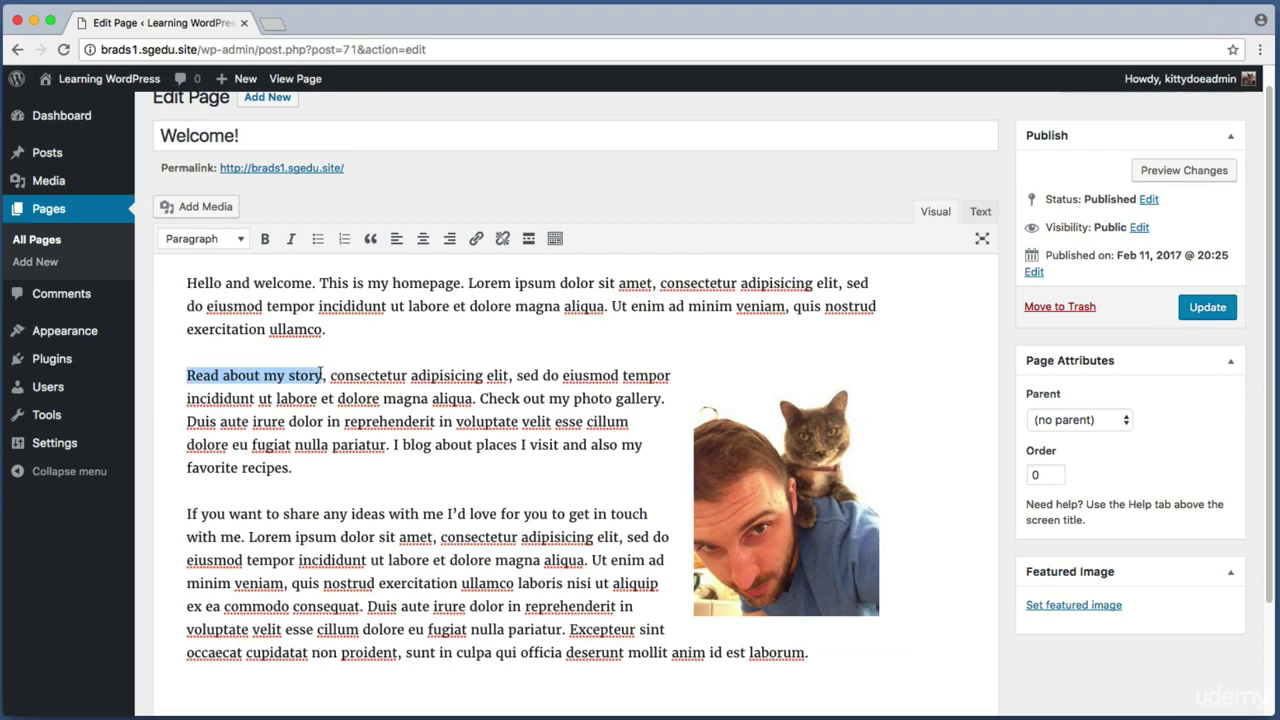
pyautogui.click(321, 375)
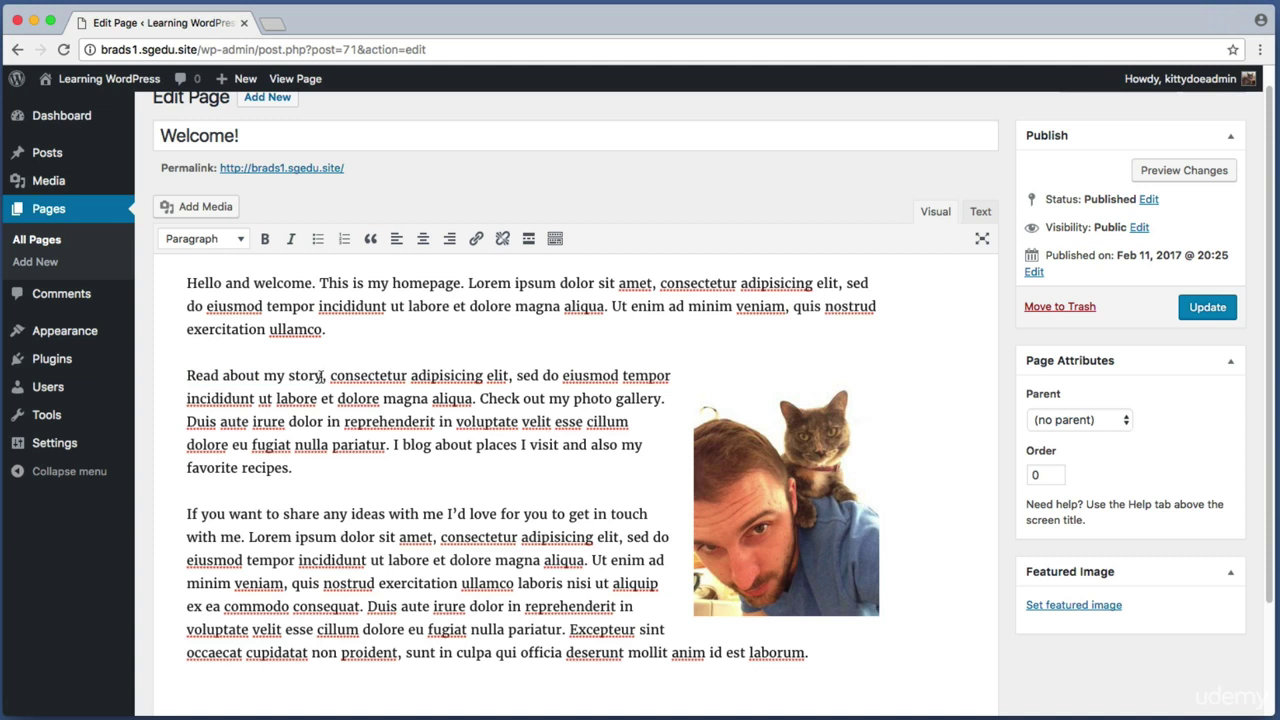
pyautogui.moveTo(321, 375); pyautogui.dragTo(185, 372)
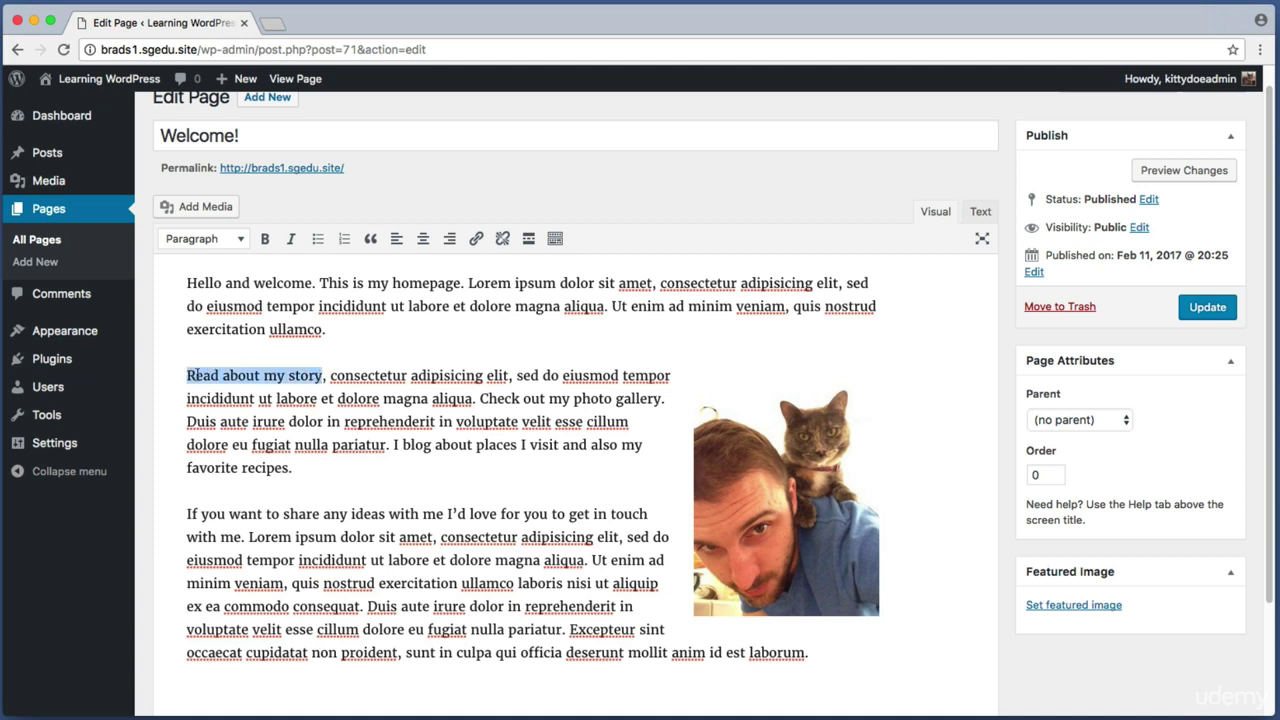
pyautogui.click(477, 241)
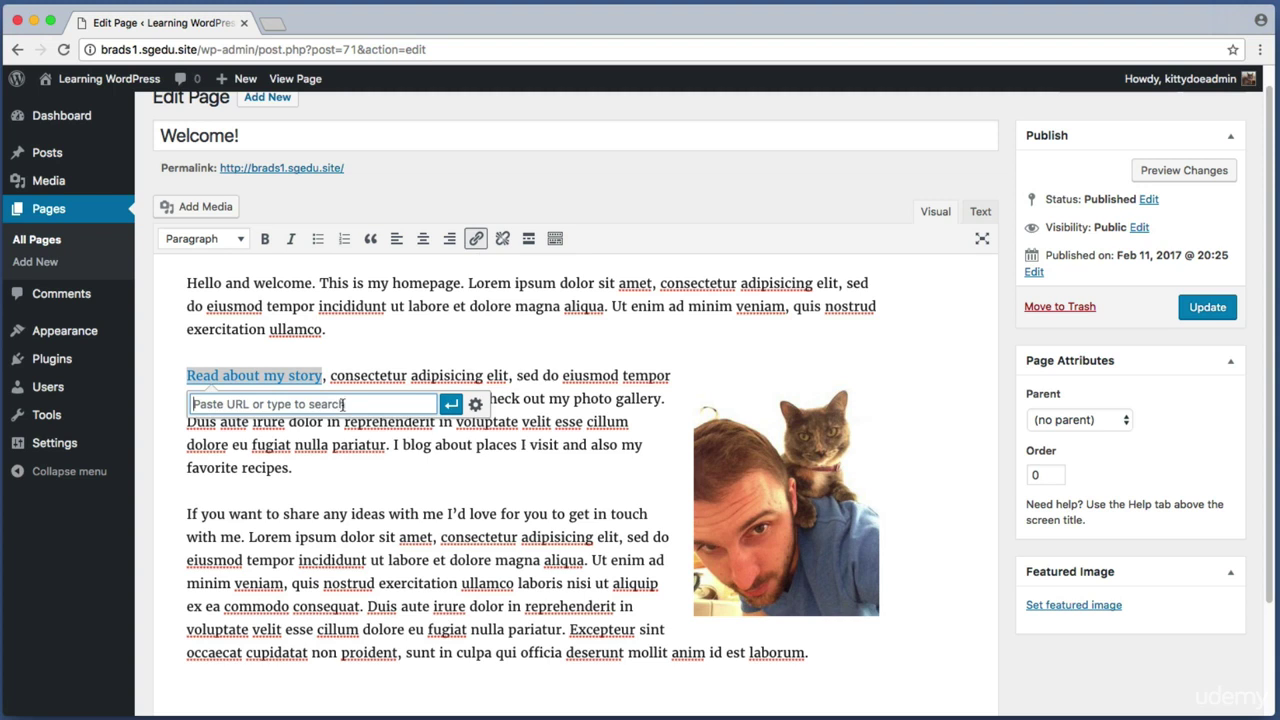
pyautogui.write('about')
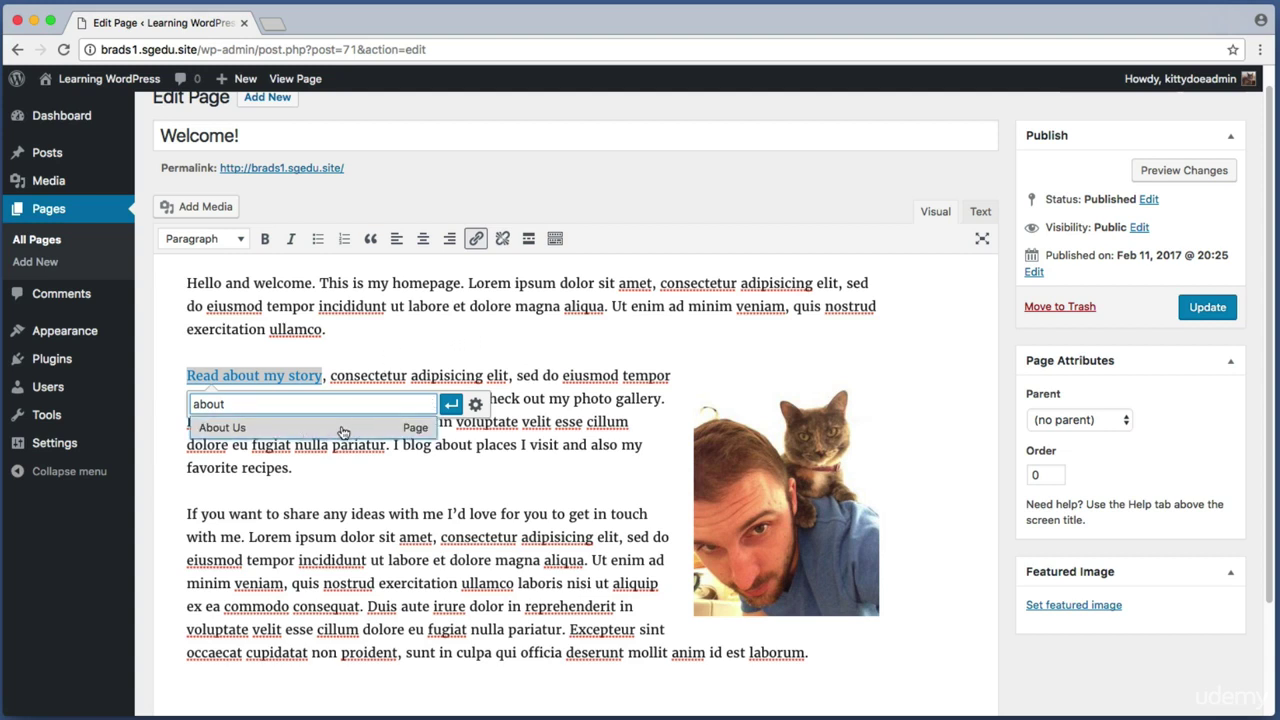
pyautogui.click(343, 431)
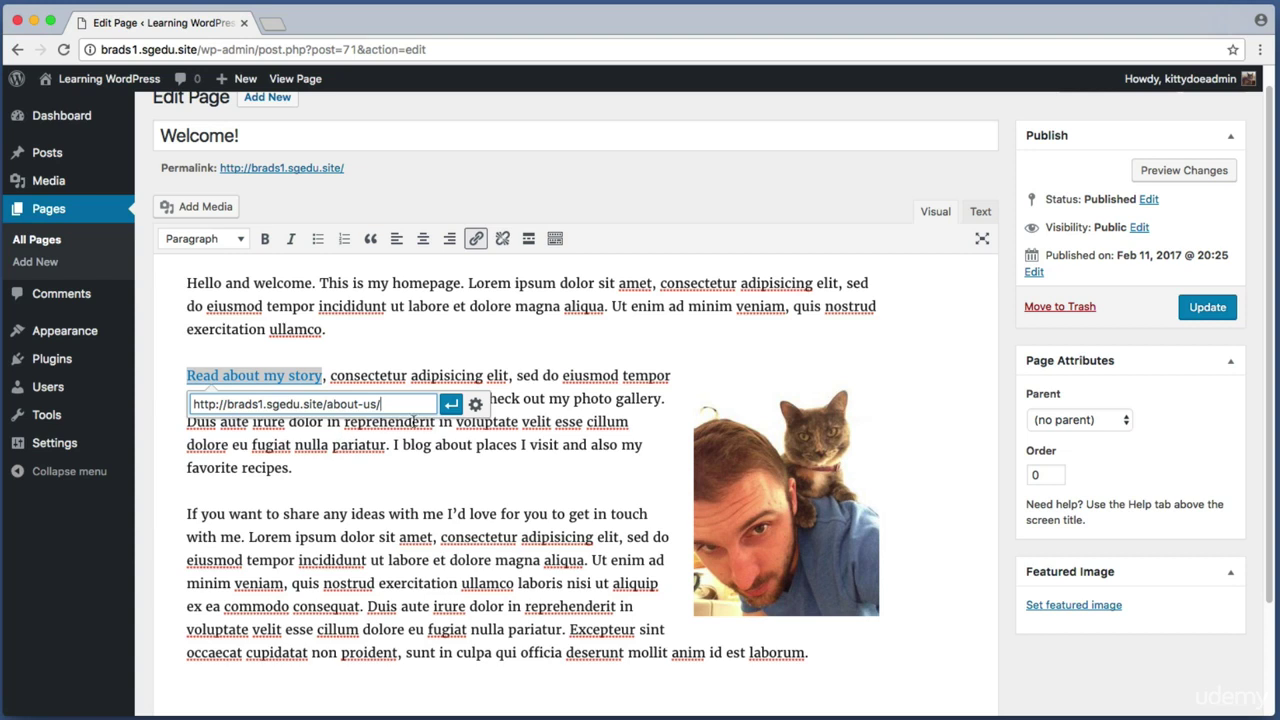
pyautogui.click(451, 404)
pyautogui.click(451, 406)
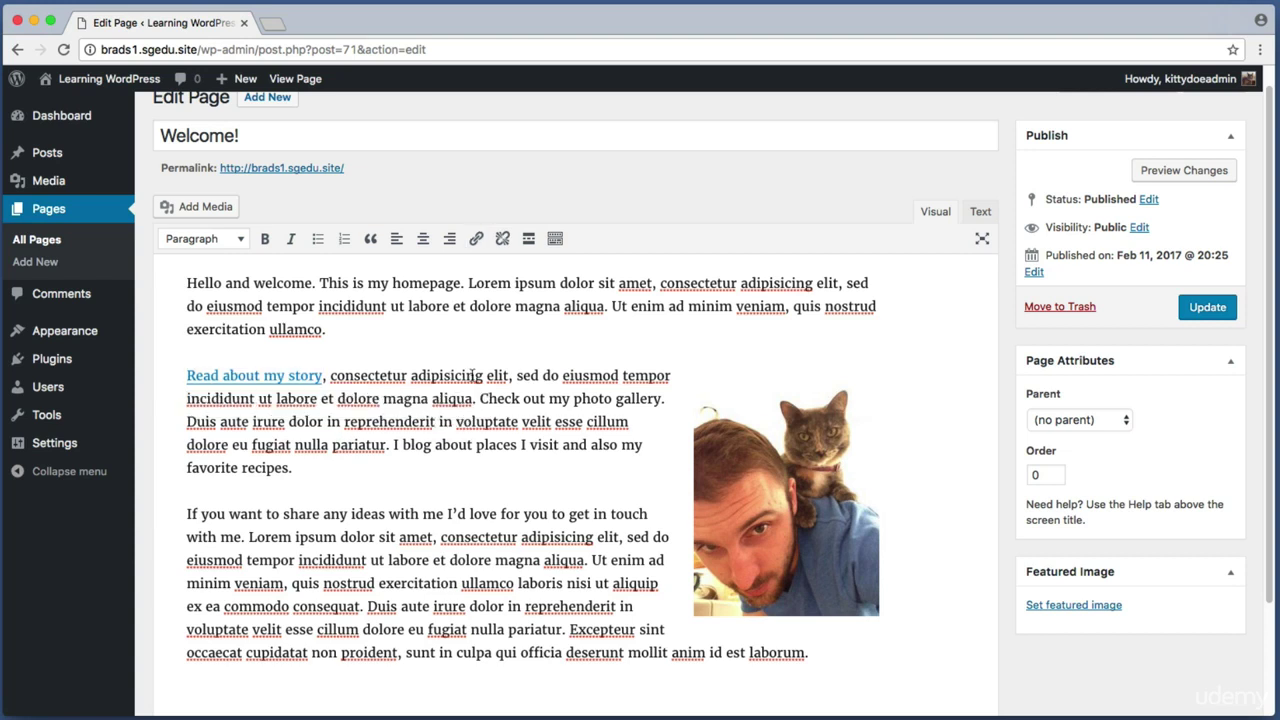
# Step: Link the words "photo gallery" in the second paragraph to the Photo Gallery page
pyautogui.moveTo(480, 398); pyautogui.dragTo(660, 401)
pyautogui.click(646, 408)
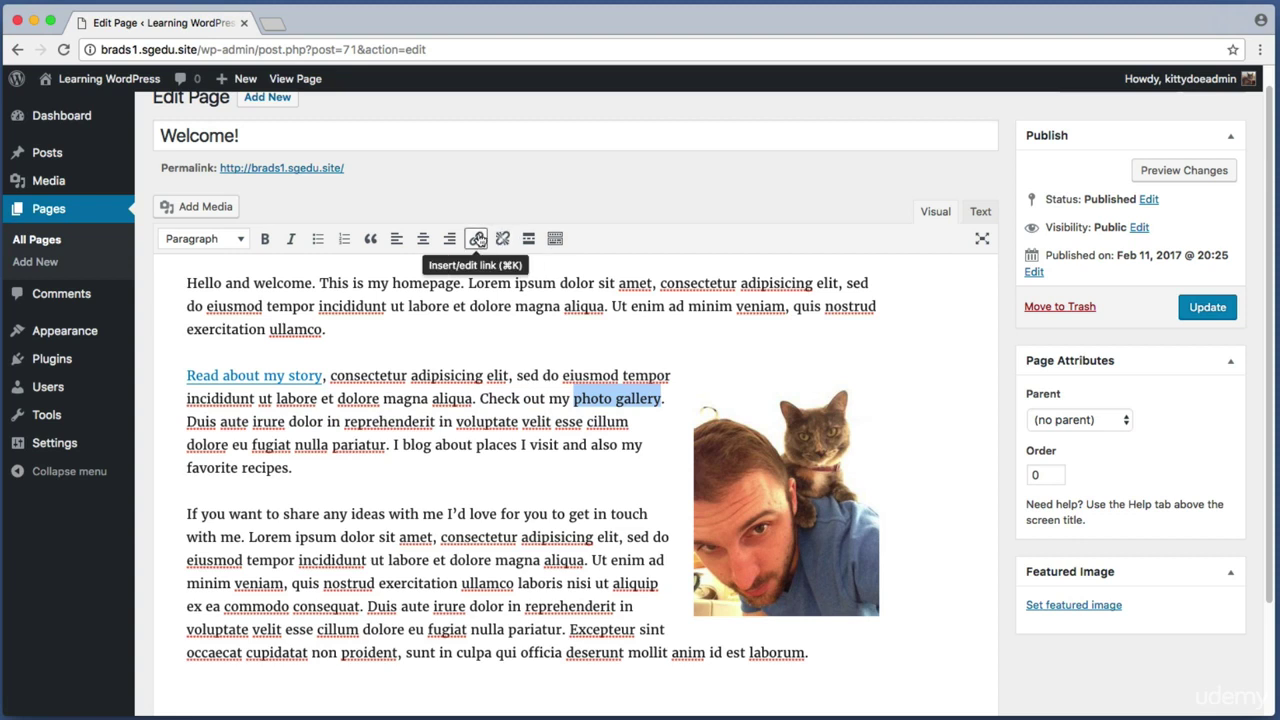
pyautogui.click(476, 239)
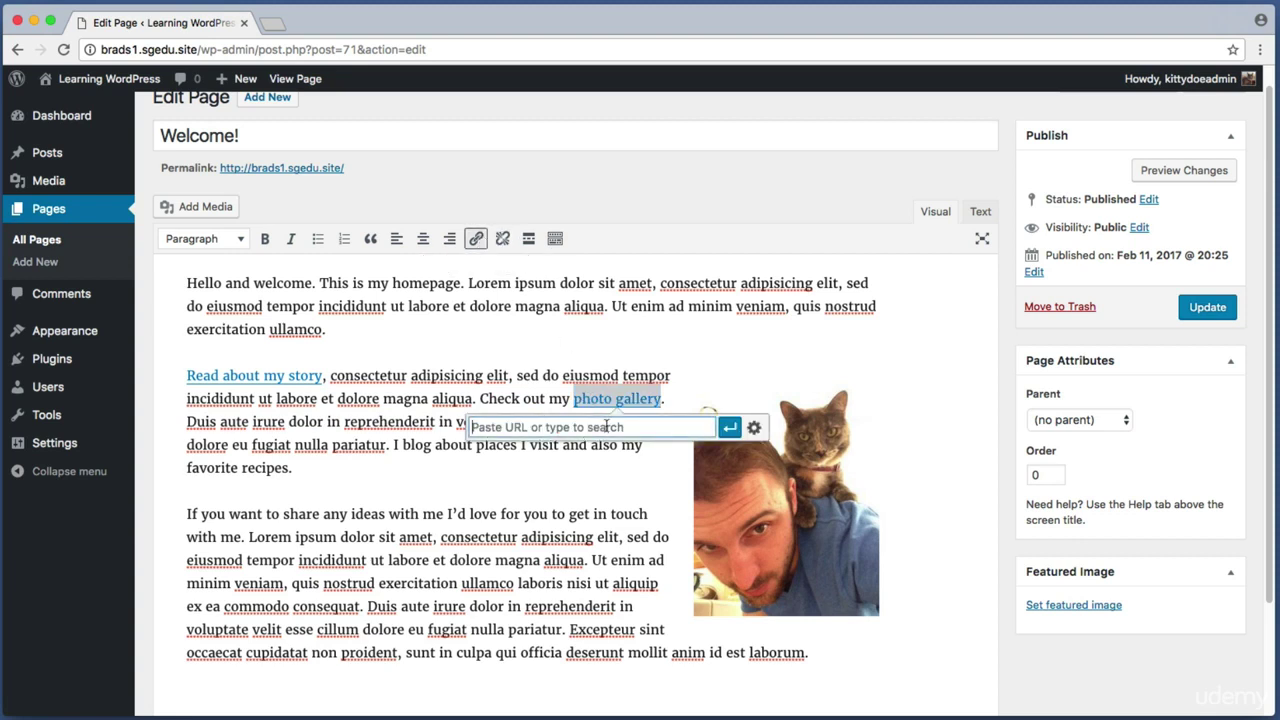
pyautogui.write('photo')
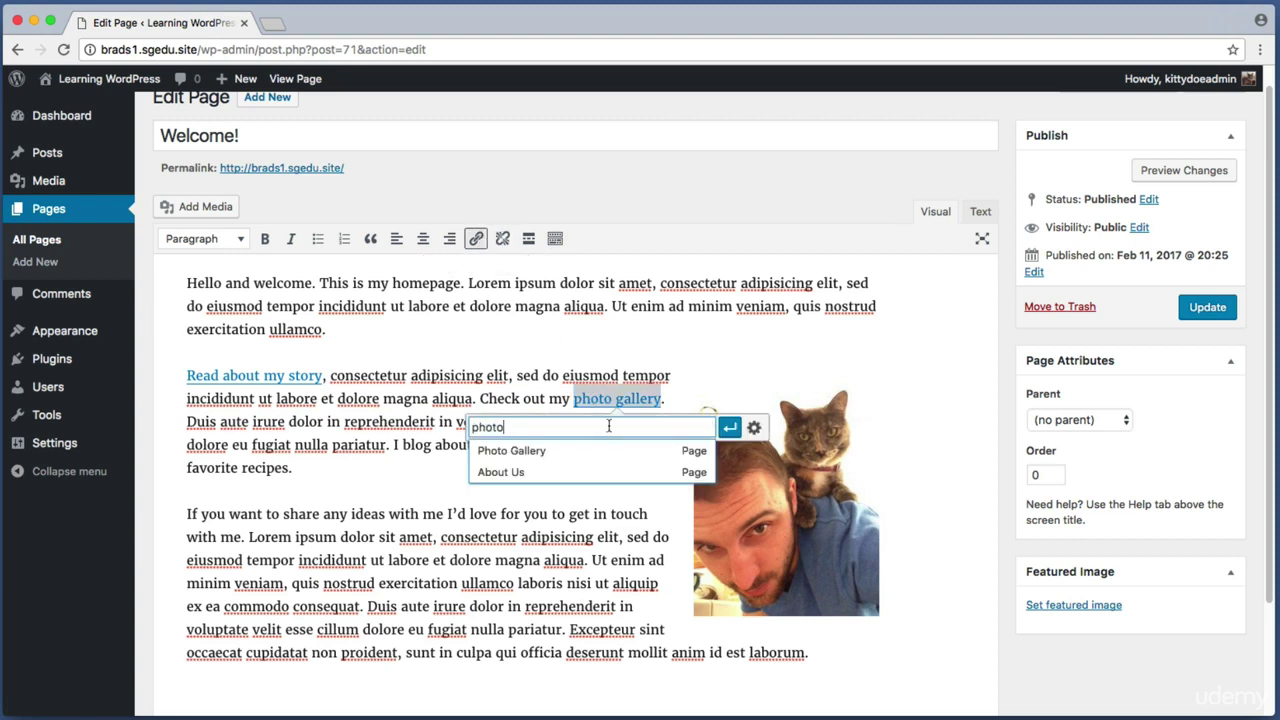
pyautogui.click(535, 451)
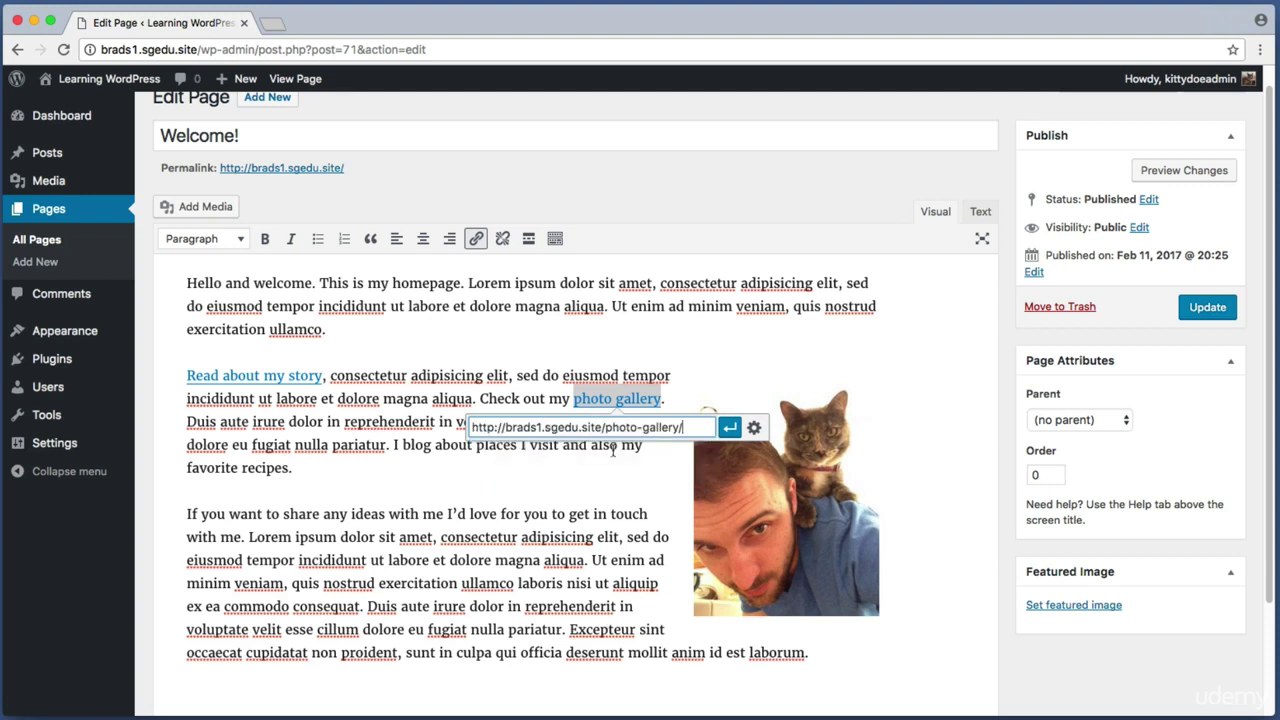
pyautogui.click(729, 427)
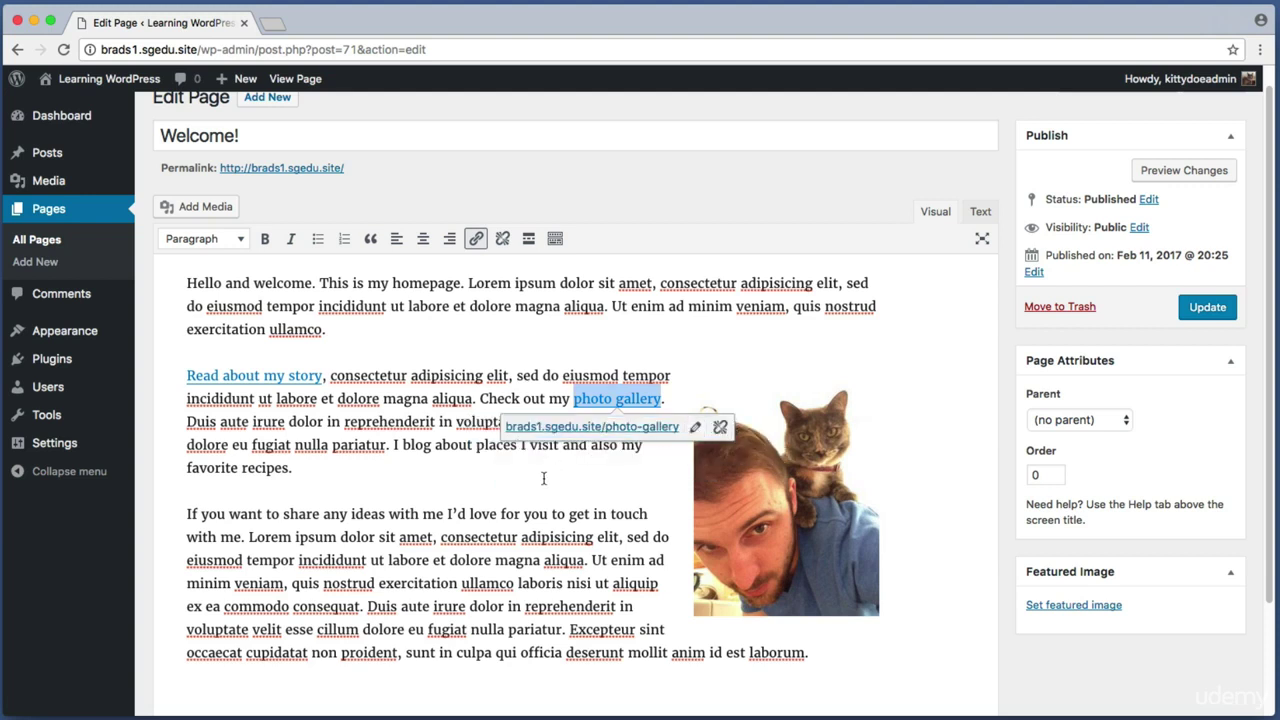
# Step: Start a link on the words "places I visit" and search for "travel" as its target
pyautogui.click(463, 400)
pyautogui.moveTo(391, 444); pyautogui.dragTo(528, 458)
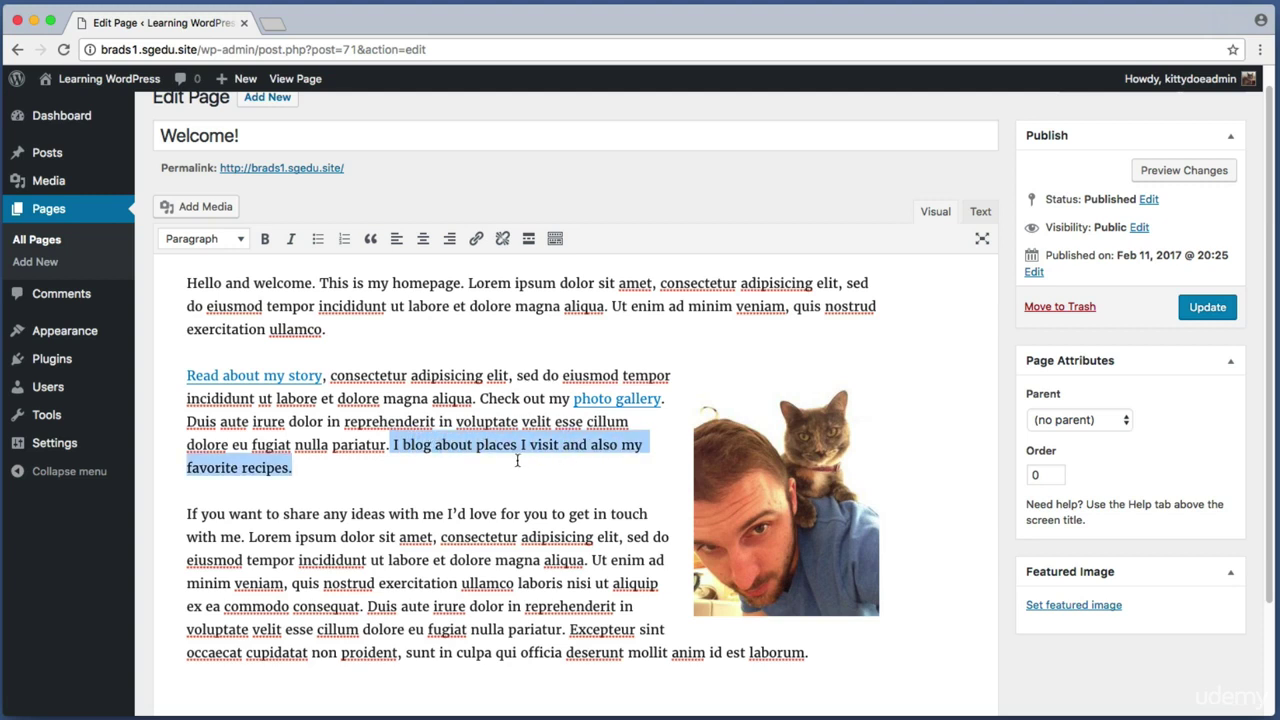
pyautogui.click(609, 448)
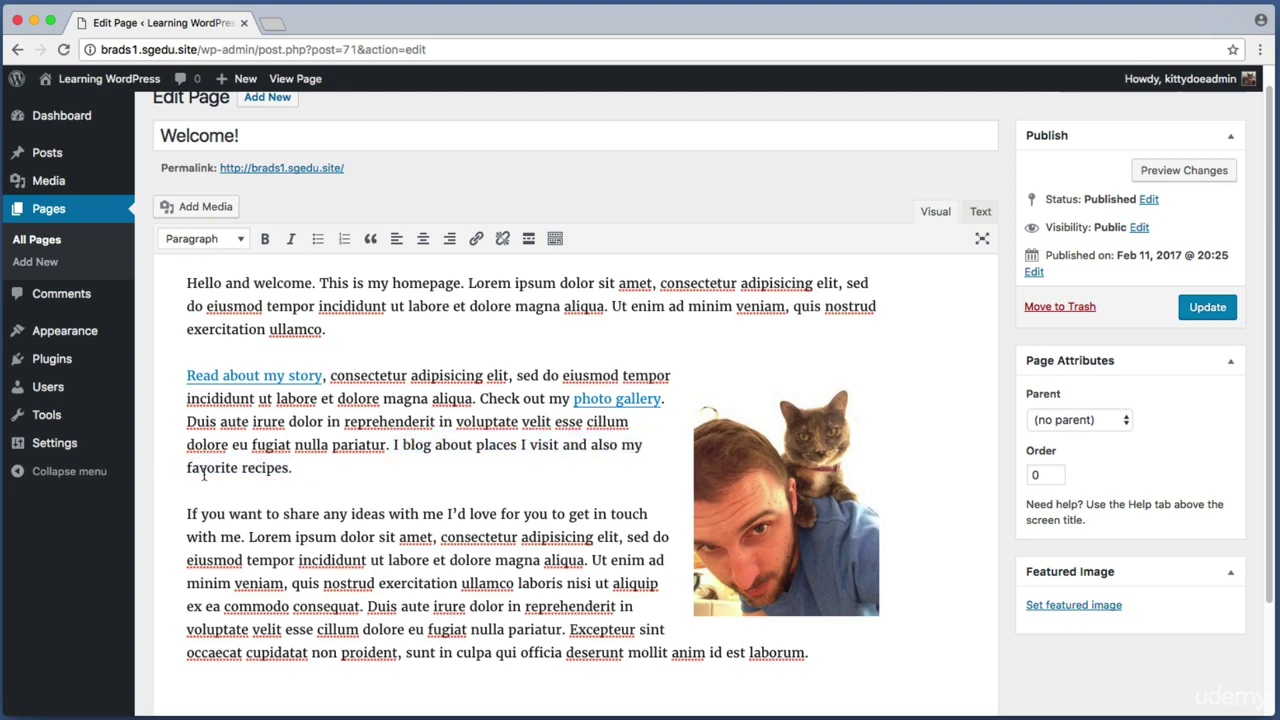
pyautogui.moveTo(476, 446); pyautogui.dragTo(560, 446)
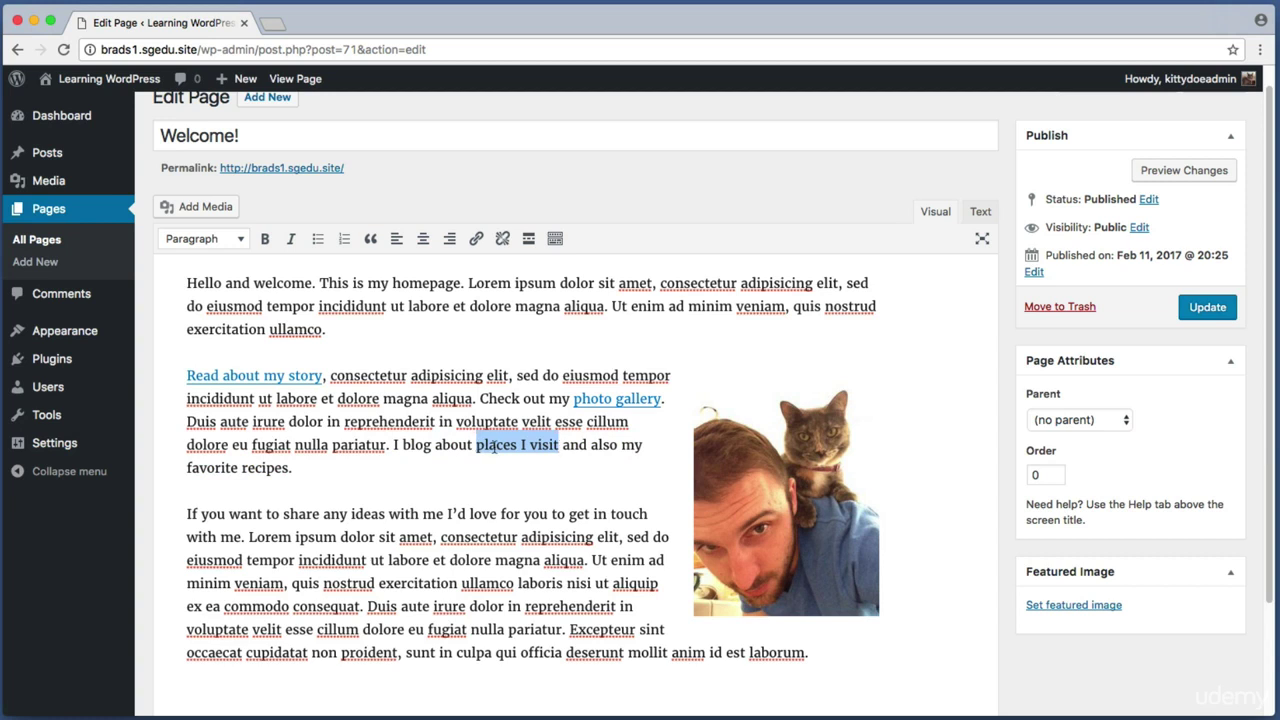
pyautogui.click(476, 241)
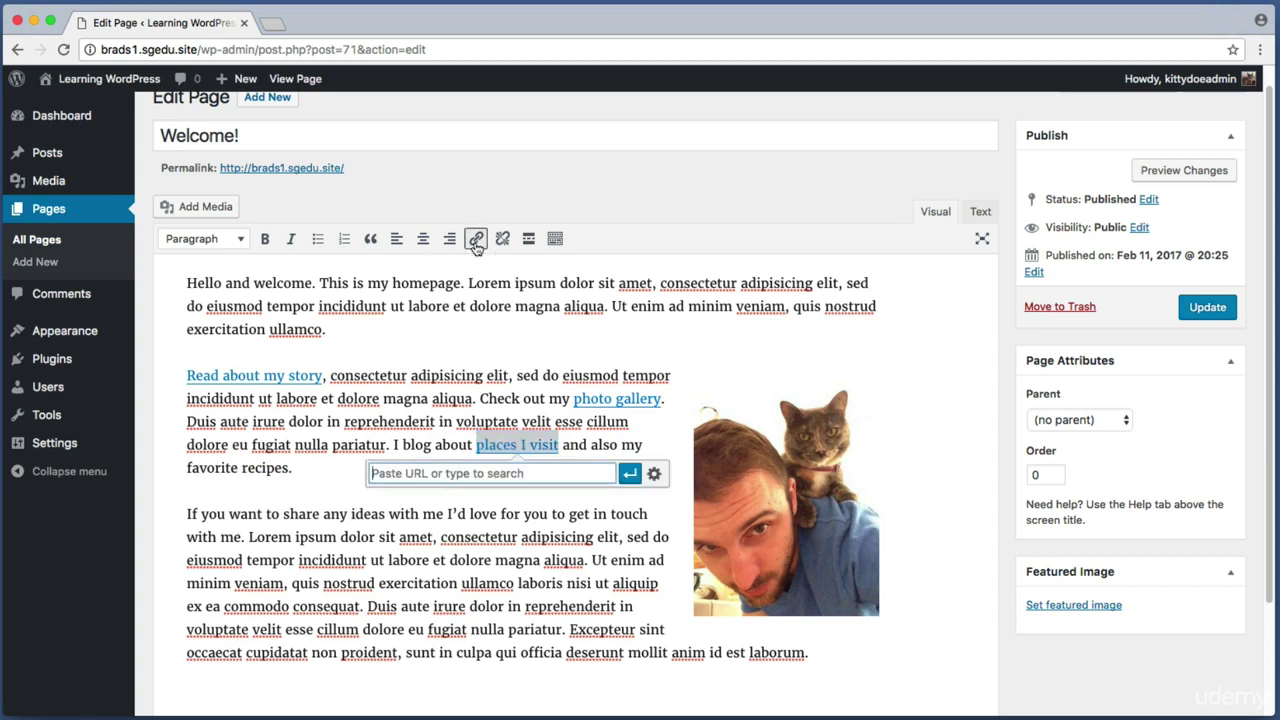
pyautogui.write('travel')
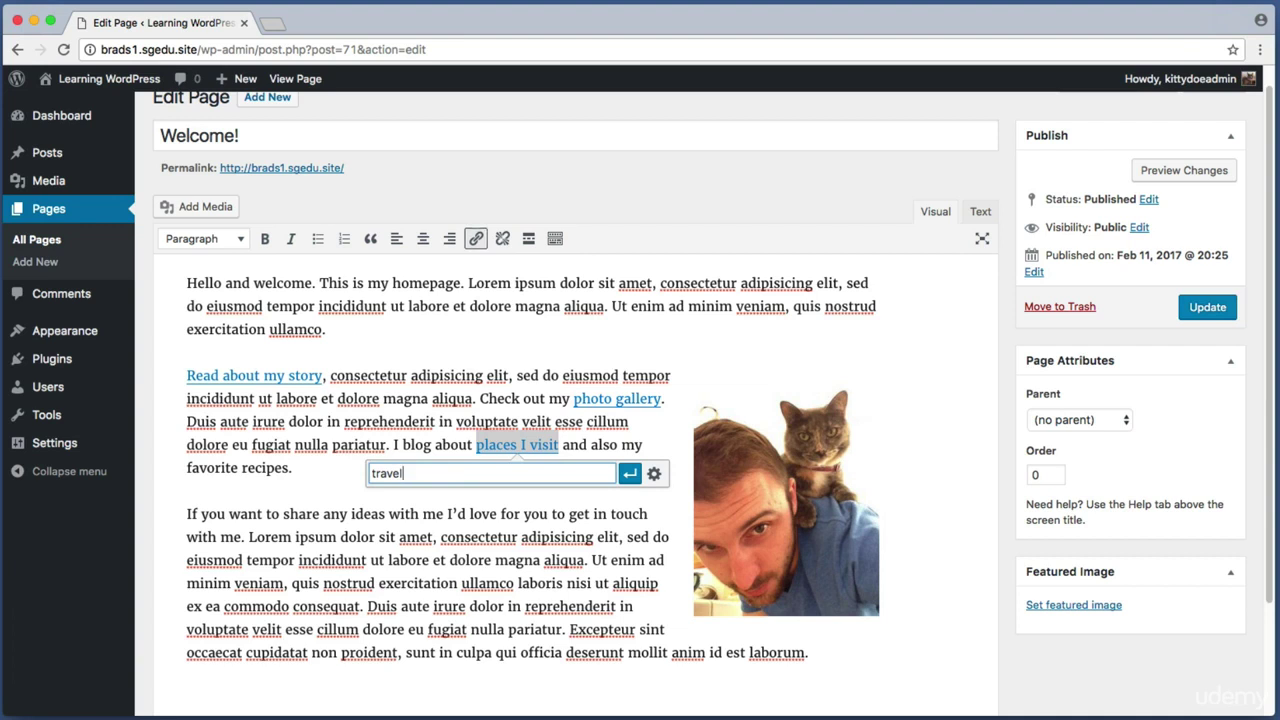
pyautogui.press('super+shift+4')
pyautogui.moveTo(366, 481); pyautogui.dragTo(668, 550)
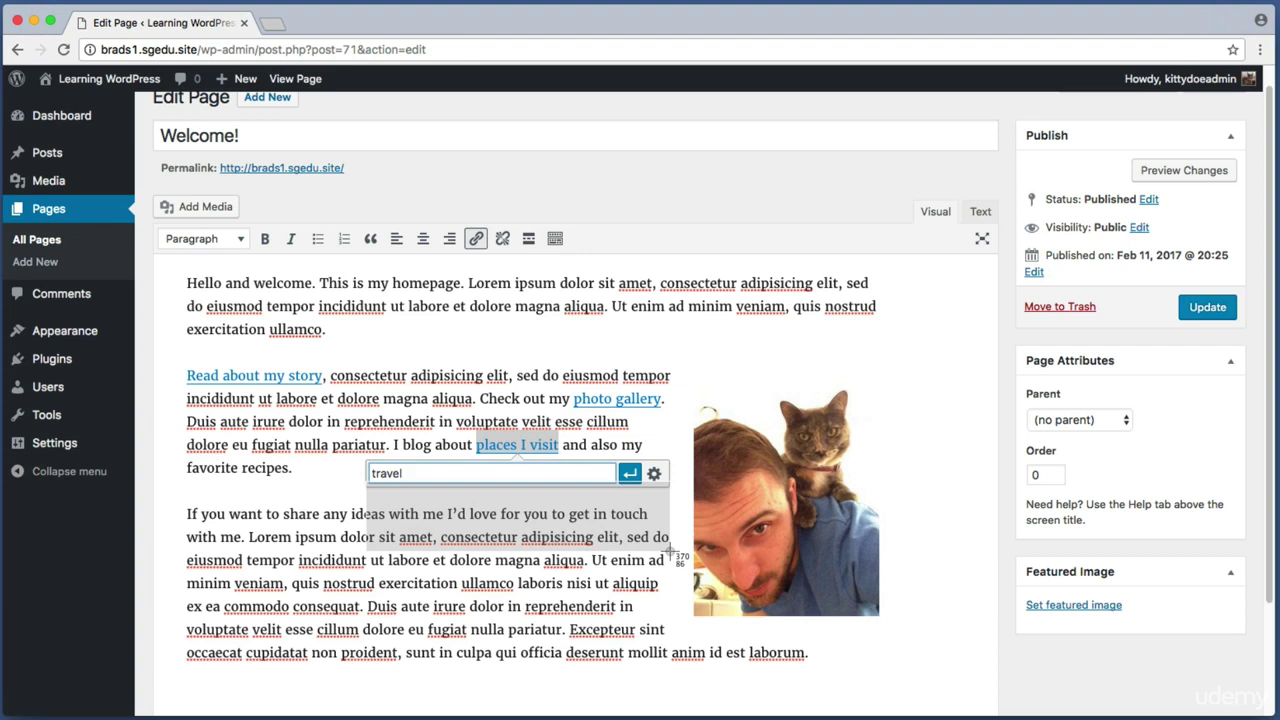
pyautogui.moveTo(668, 550); pyautogui.dragTo(557, 485)
pyautogui.press('Escape')
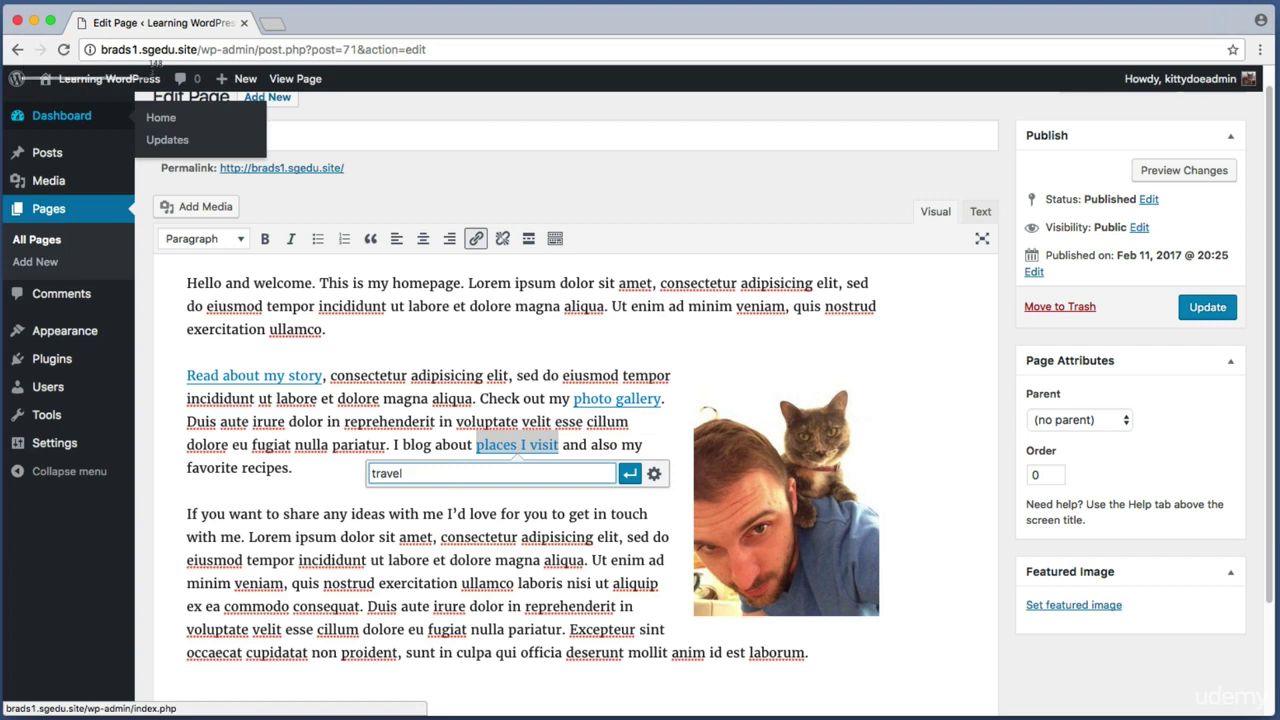
# Step: Open the live site in a new browser tab and go to its Travel category page
pyautogui.moveTo(147, 79)
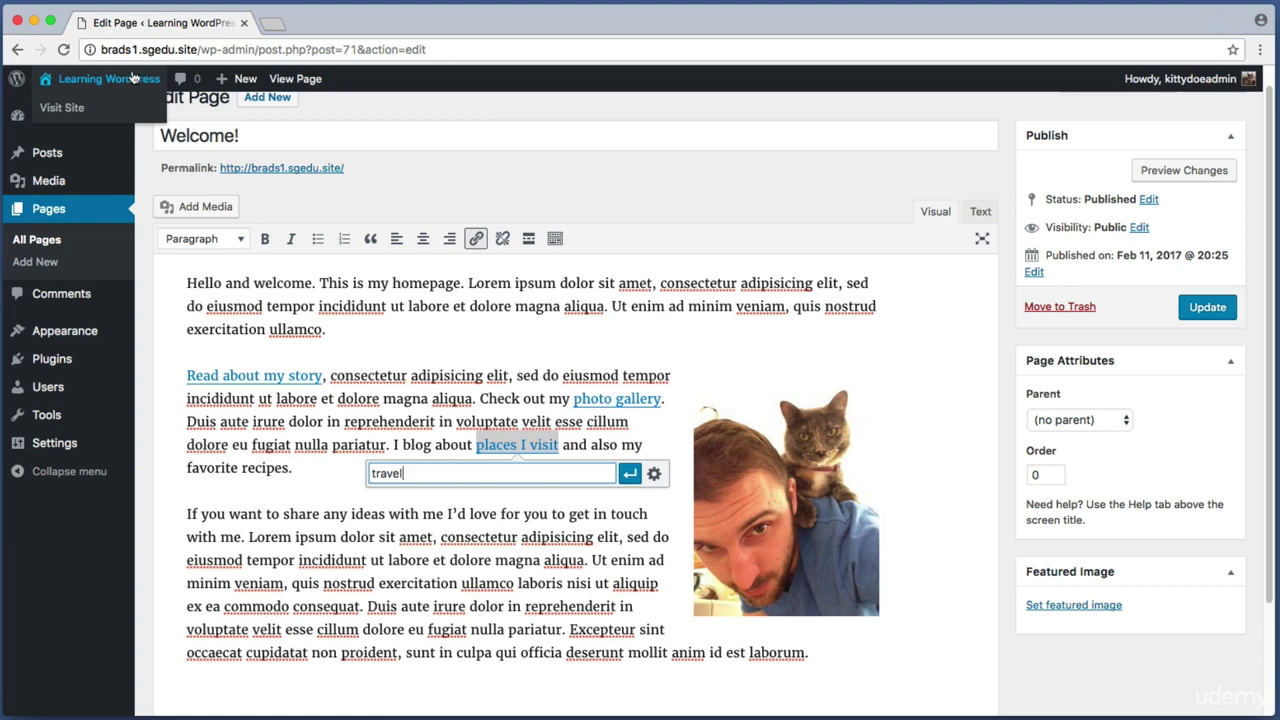
pyautogui.rightClick(126, 80)
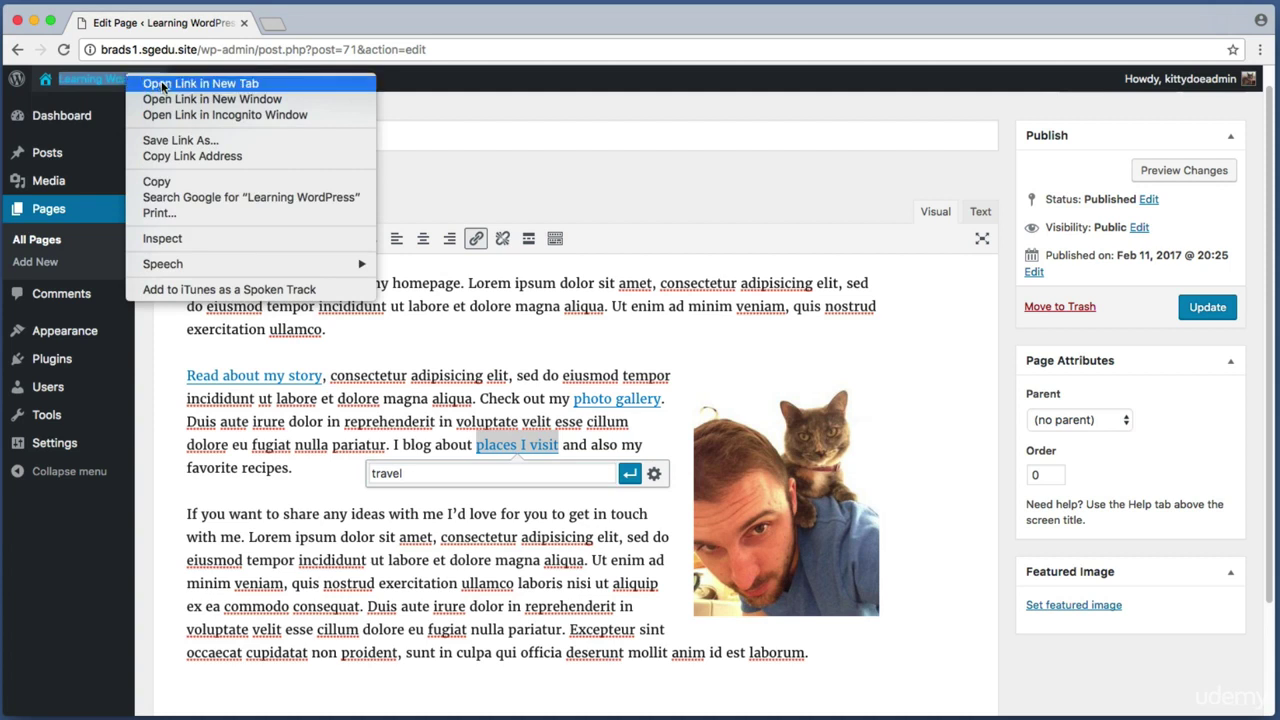
pyautogui.click(162, 84)
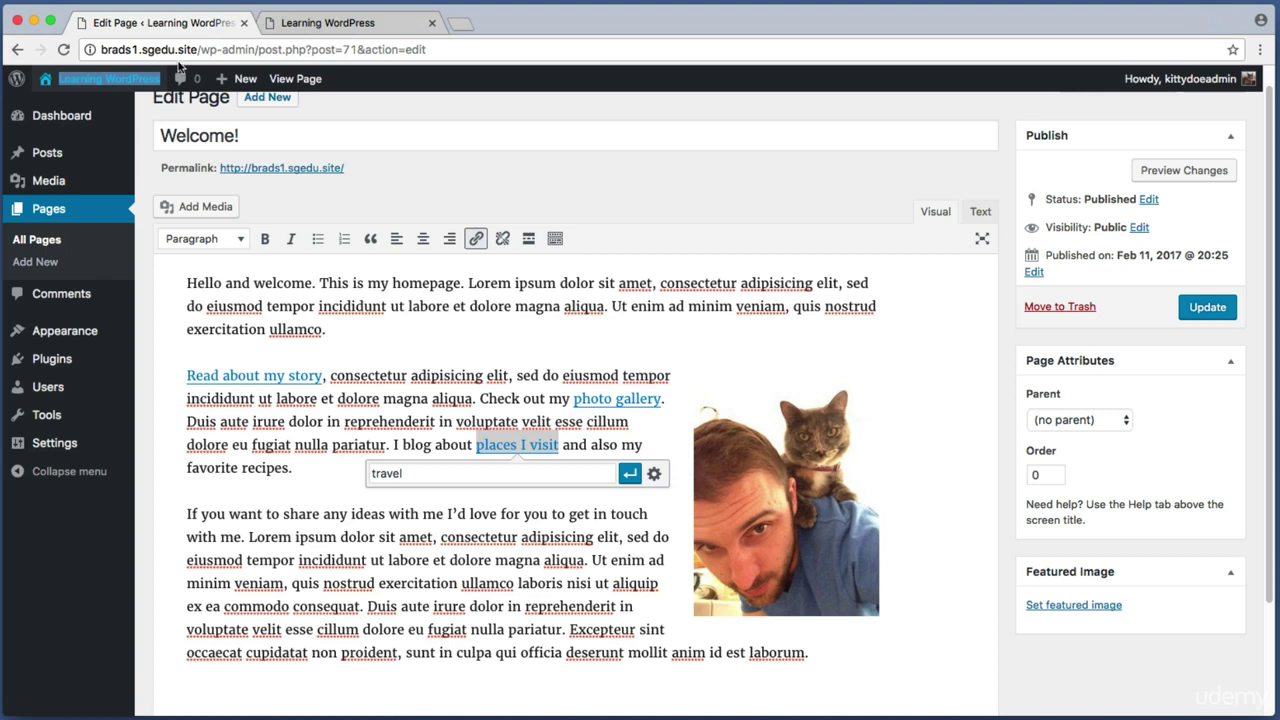
pyautogui.click(330, 24)
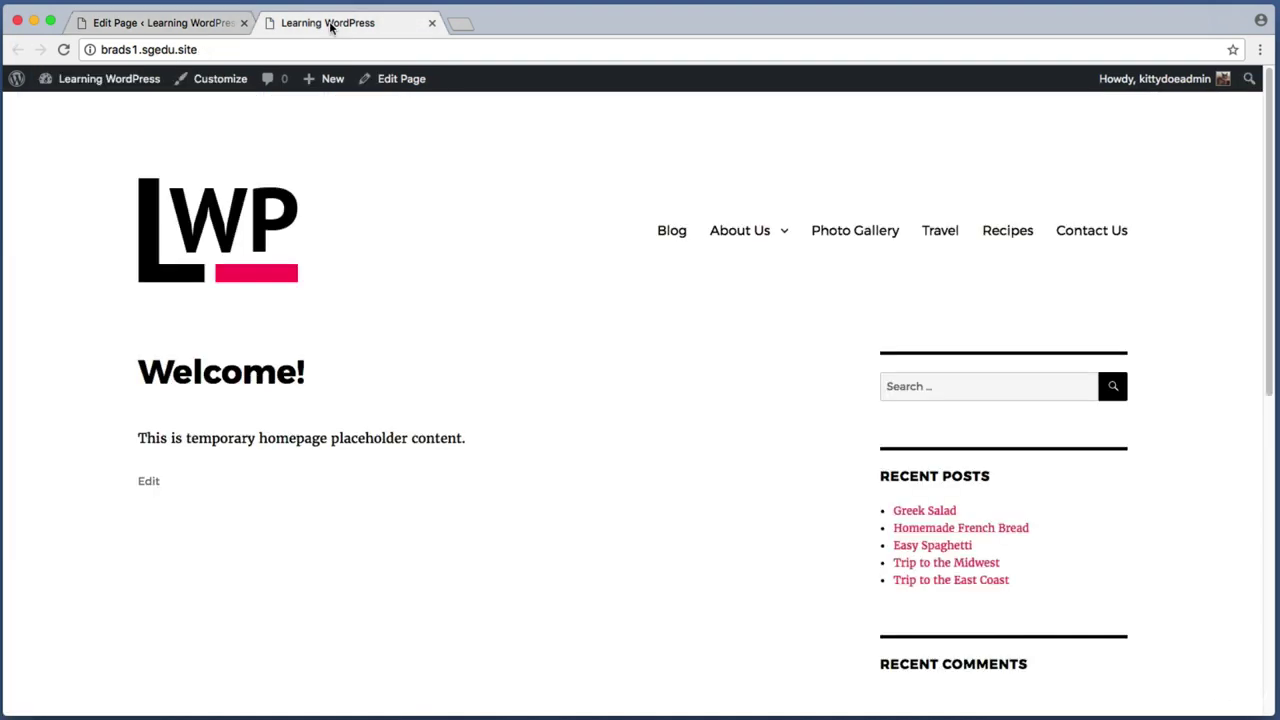
pyautogui.press('super+shift+4')
pyautogui.moveTo(872, 182); pyautogui.dragTo(978, 265)
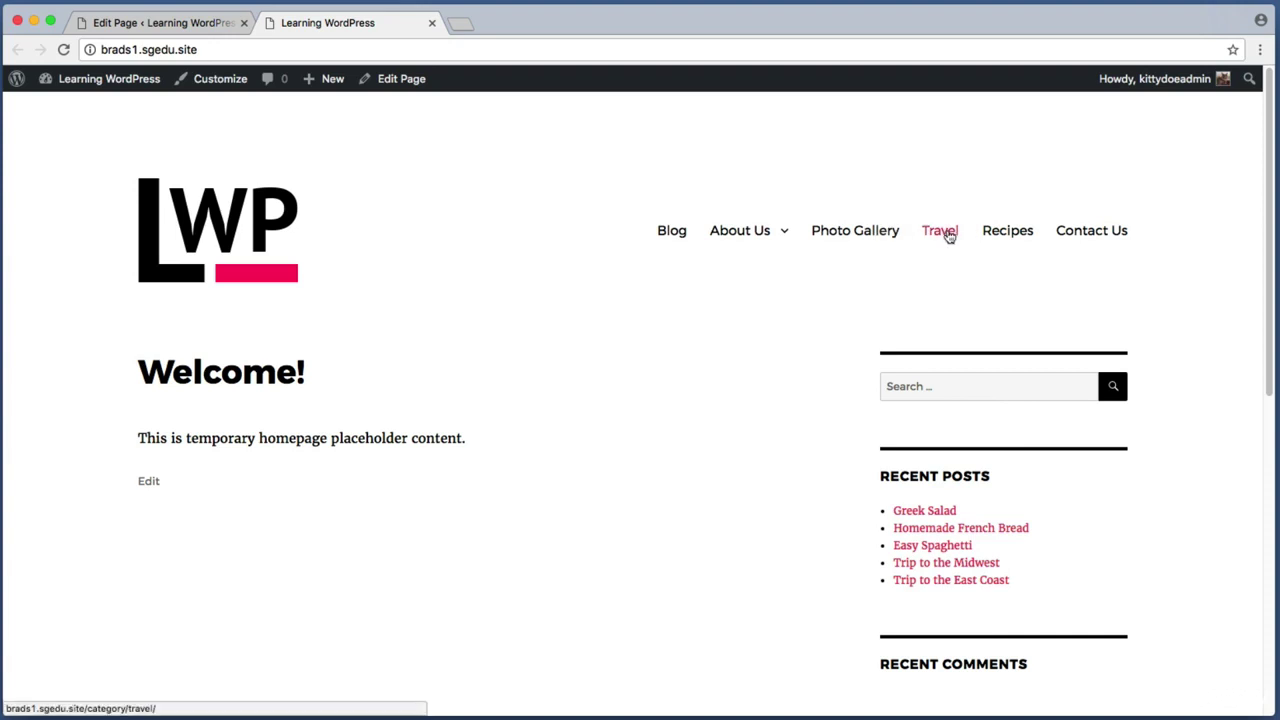
pyautogui.click(940, 231)
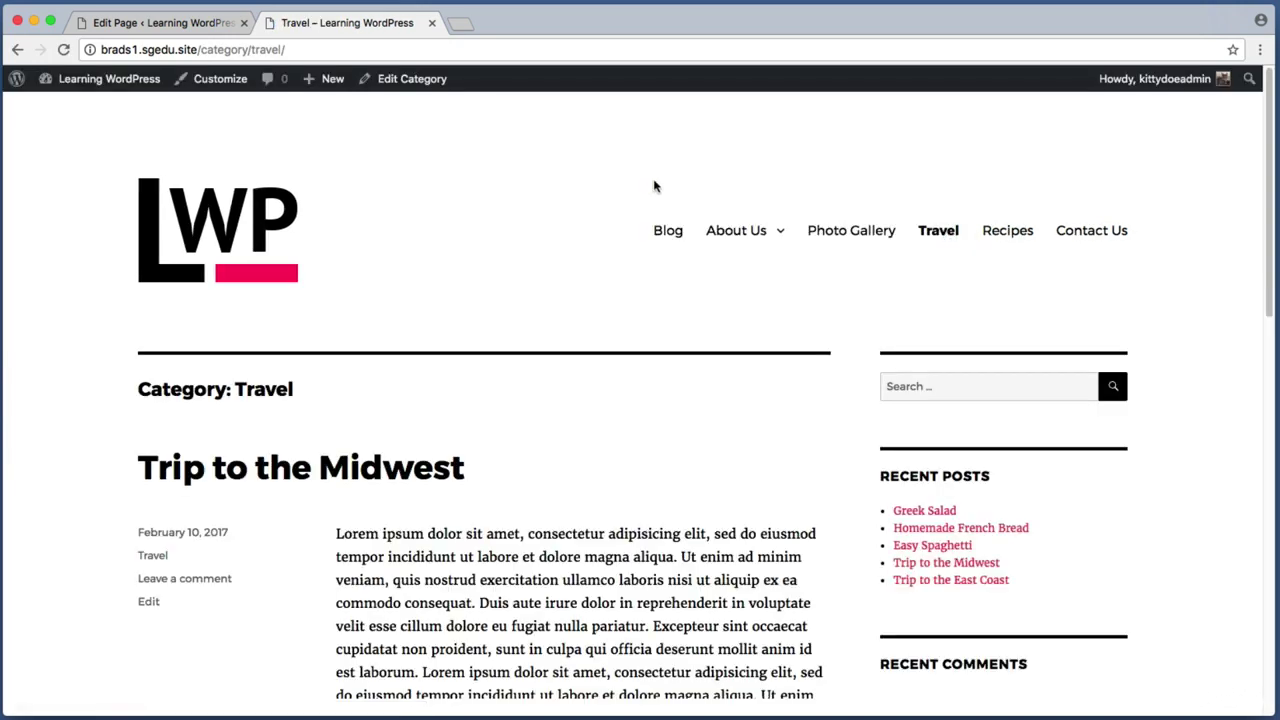
# Step: Copy the web address of the Travel category page and return to the Welcome! page editor
pyautogui.click(318, 48)
pyautogui.click(318, 48)
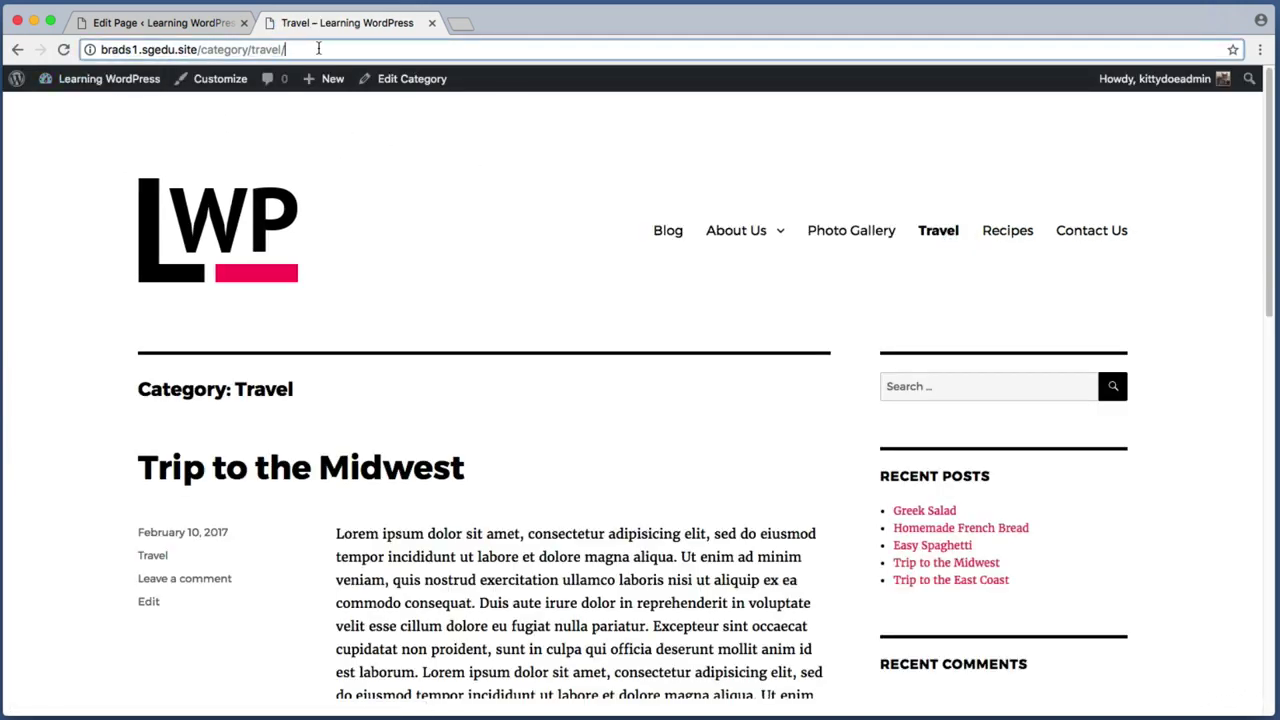
pyautogui.press('super+a')
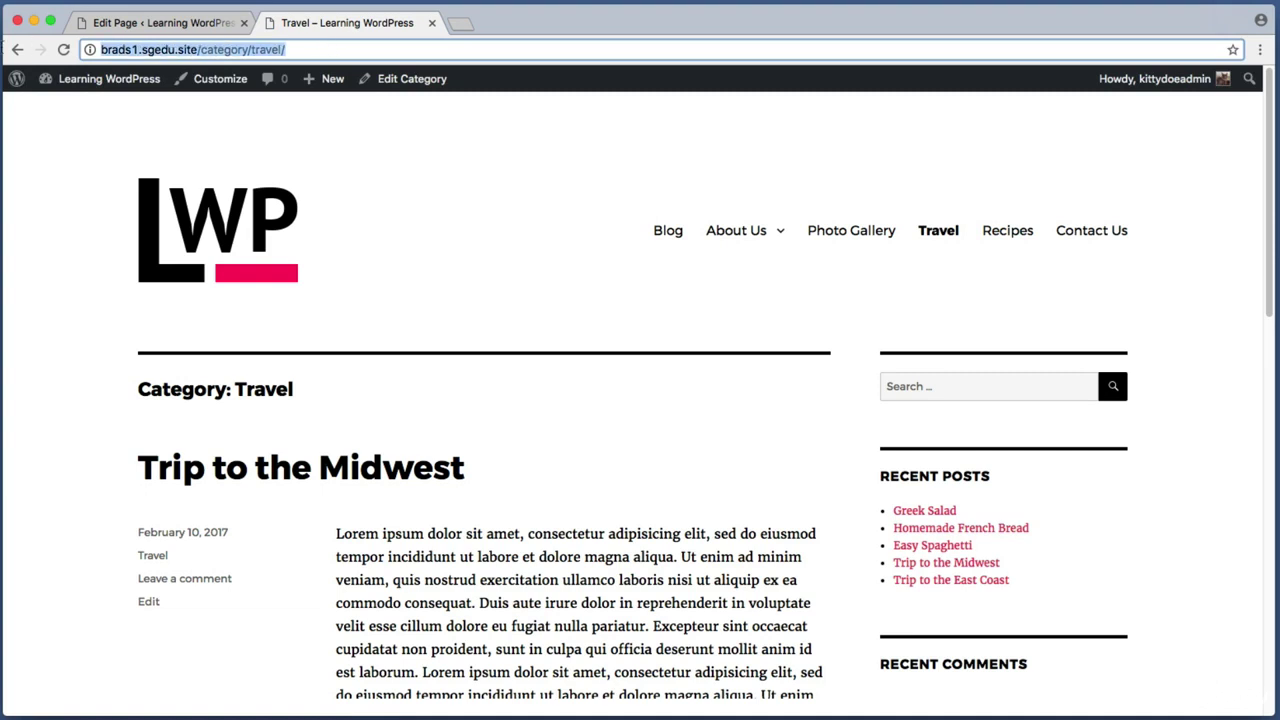
pyautogui.rightClick(232, 49)
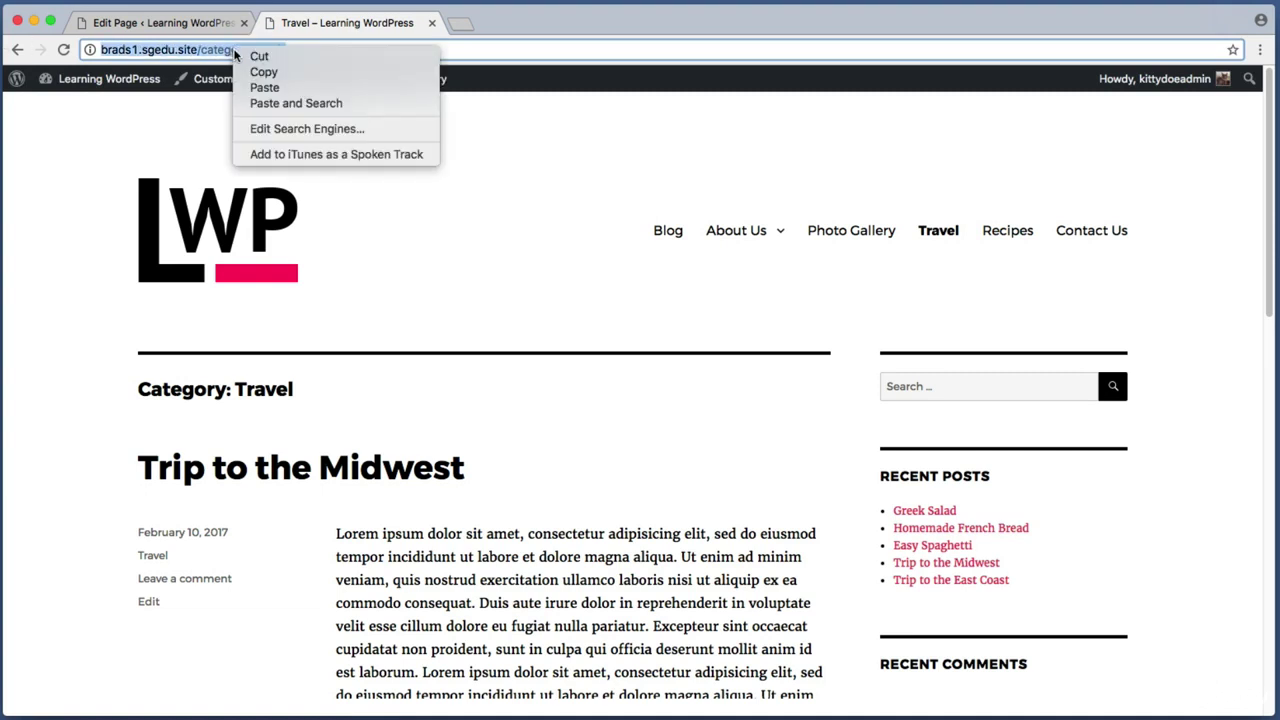
pyautogui.click(263, 73)
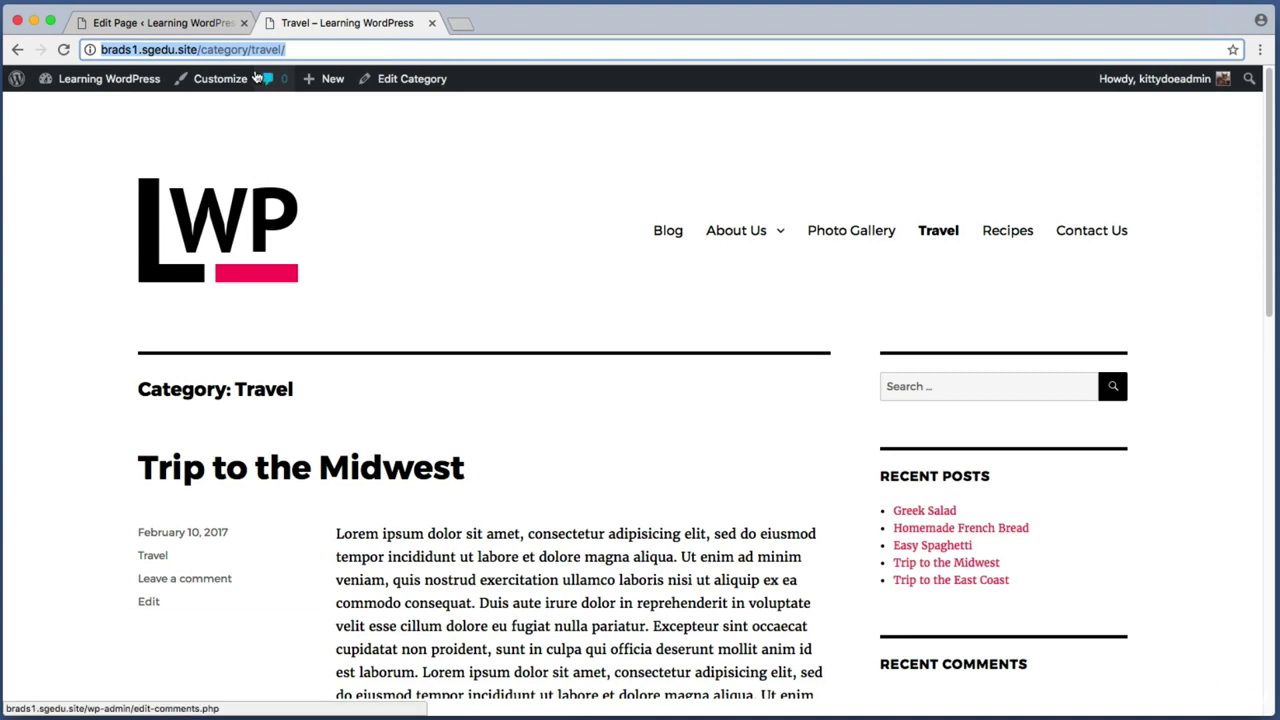
pyautogui.click(184, 22)
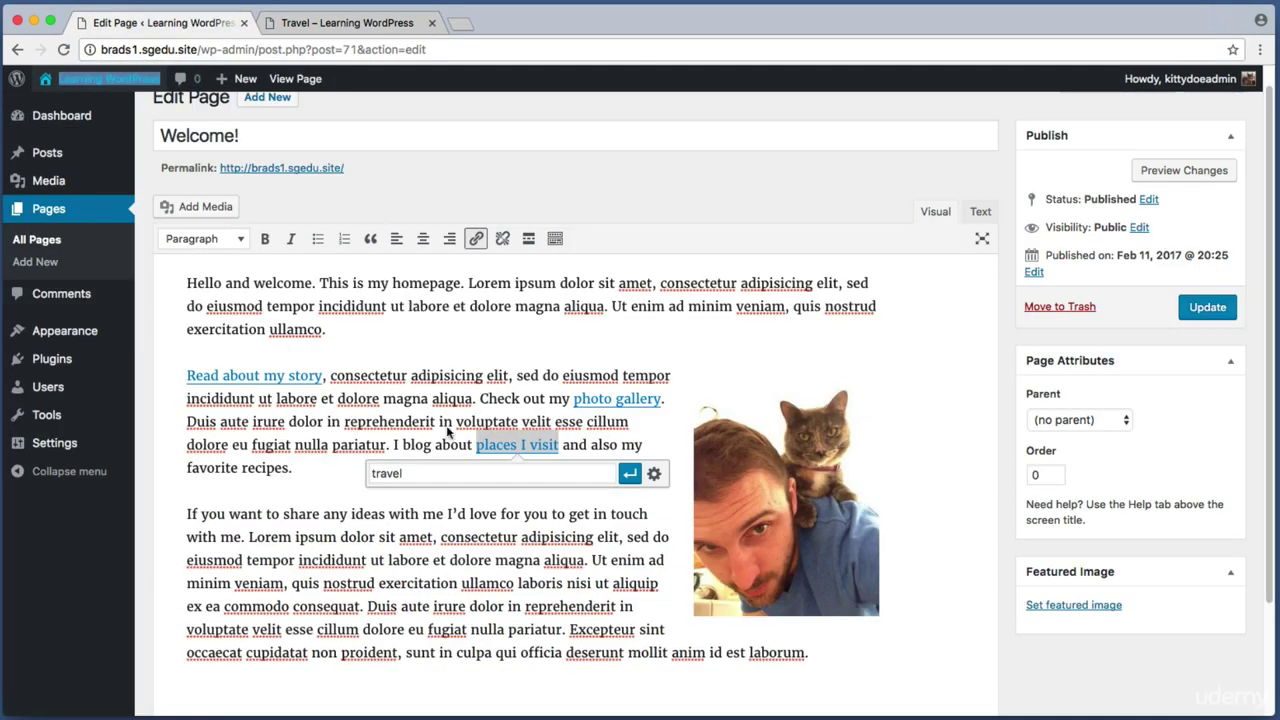
# Step: Replace the search text in the "places I visit" link with the copied Travel category address and apply the link
pyautogui.moveTo(459, 478); pyautogui.dragTo(344, 473)
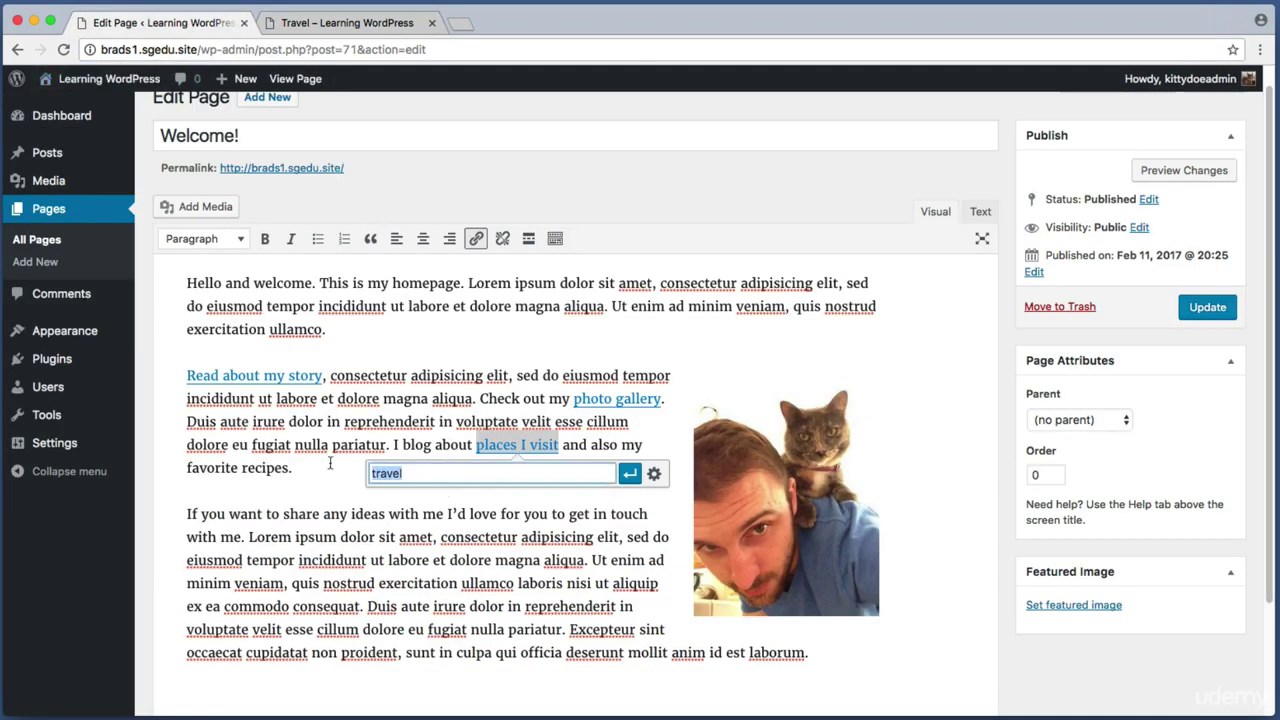
pyautogui.press('BackSpace')
pyautogui.rightClick(410, 473)
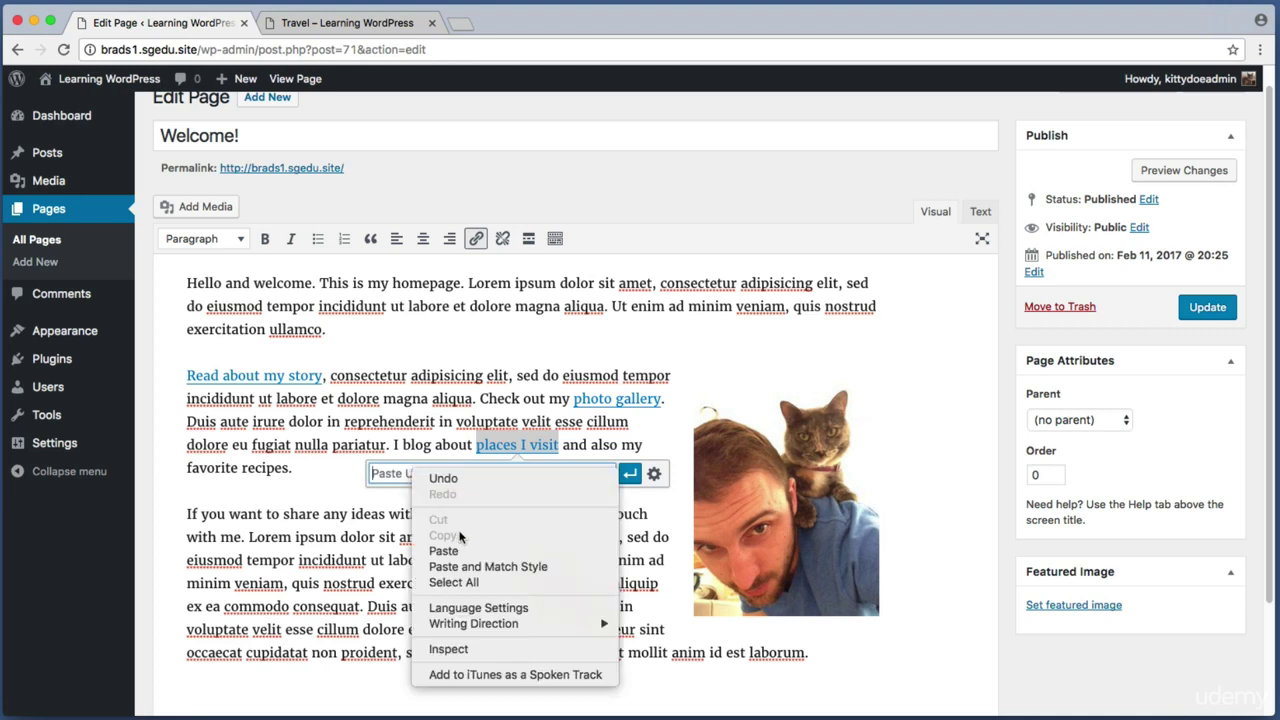
pyautogui.click(476, 551)
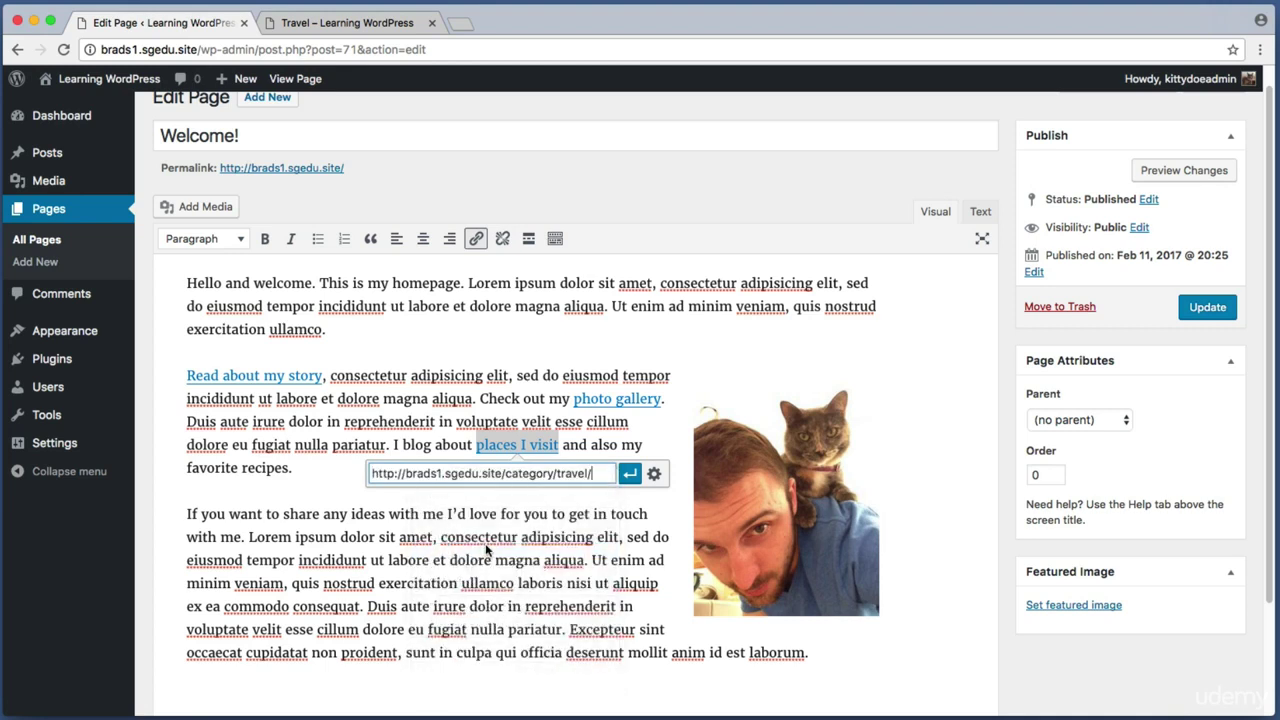
pyautogui.click(631, 481)
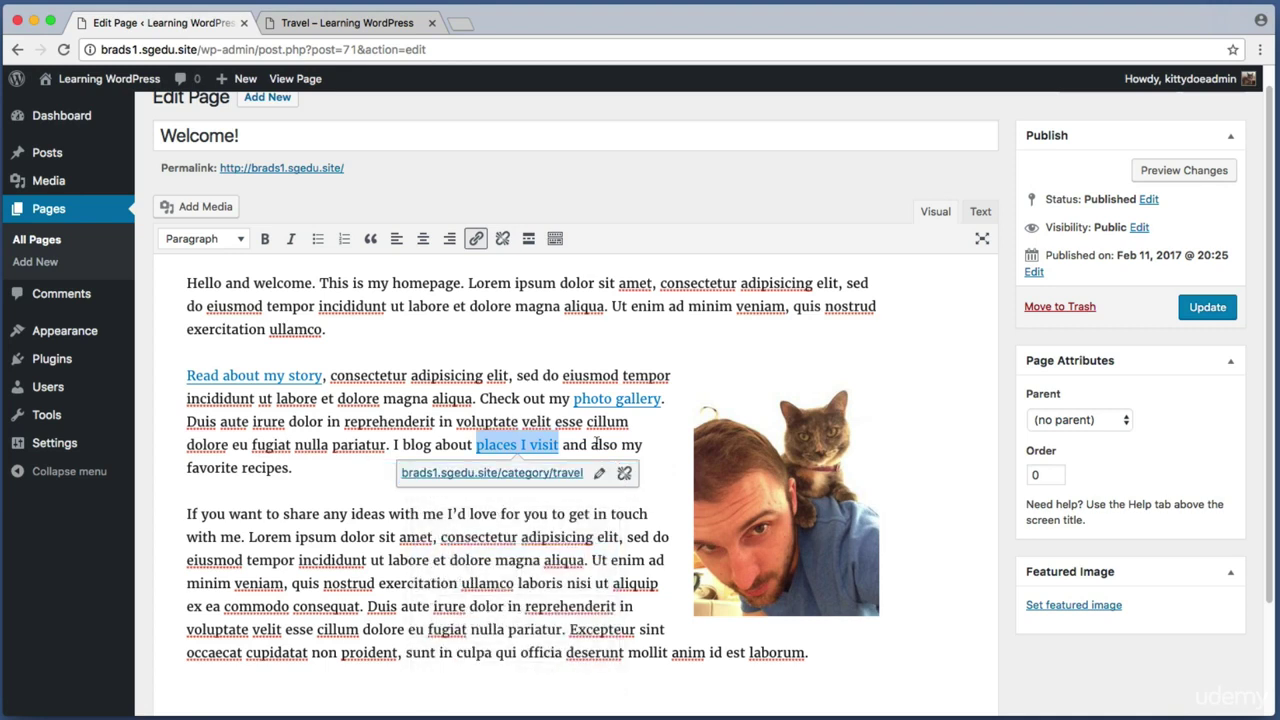
pyautogui.click(596, 444)
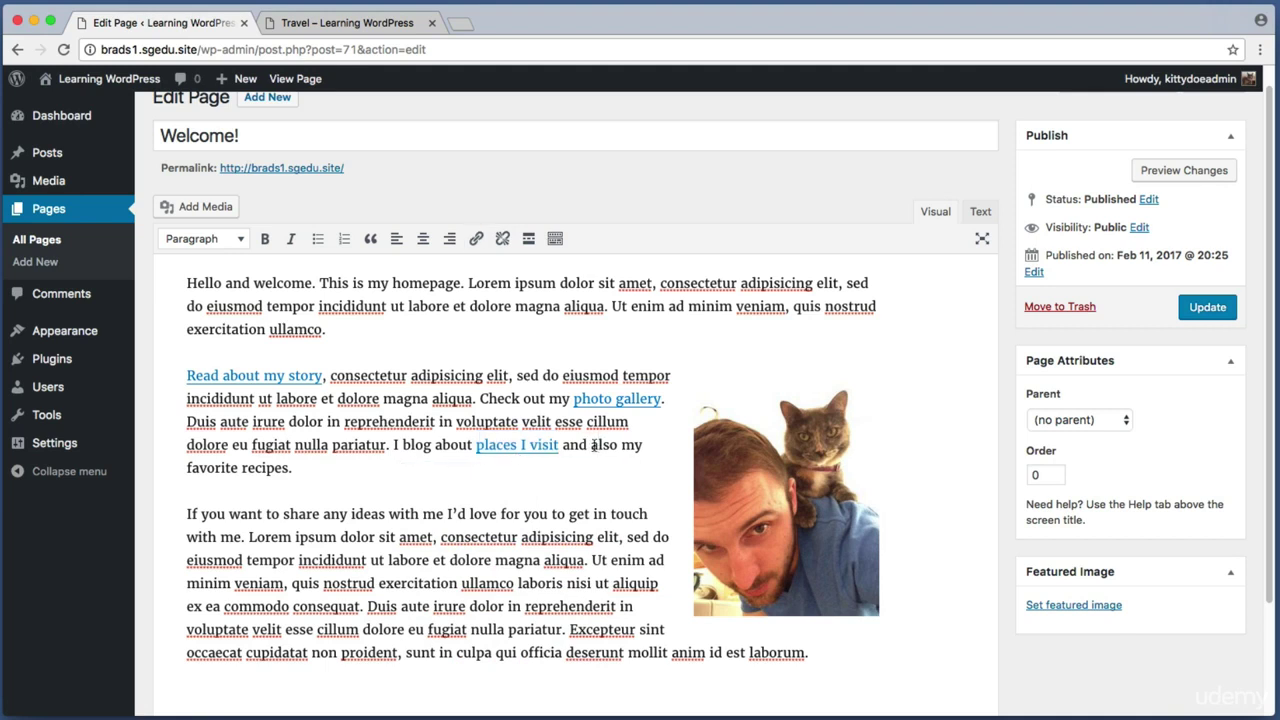
# Step: Start a link on the words "favorite recipes" and open the Recipes category page in the live site's browser tab
pyautogui.moveTo(593, 446); pyautogui.dragTo(629, 450)
pyautogui.click(262, 469)
pyautogui.moveTo(290, 468); pyautogui.dragTo(184, 466)
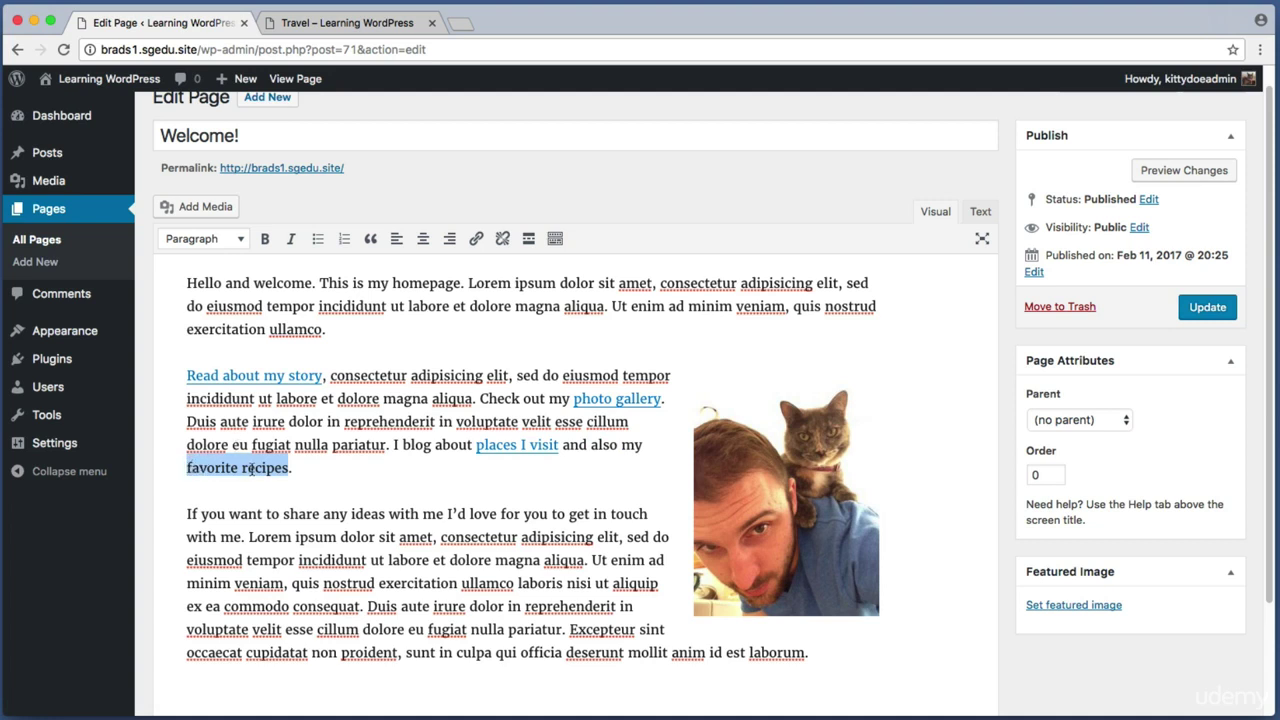
pyautogui.click(476, 240)
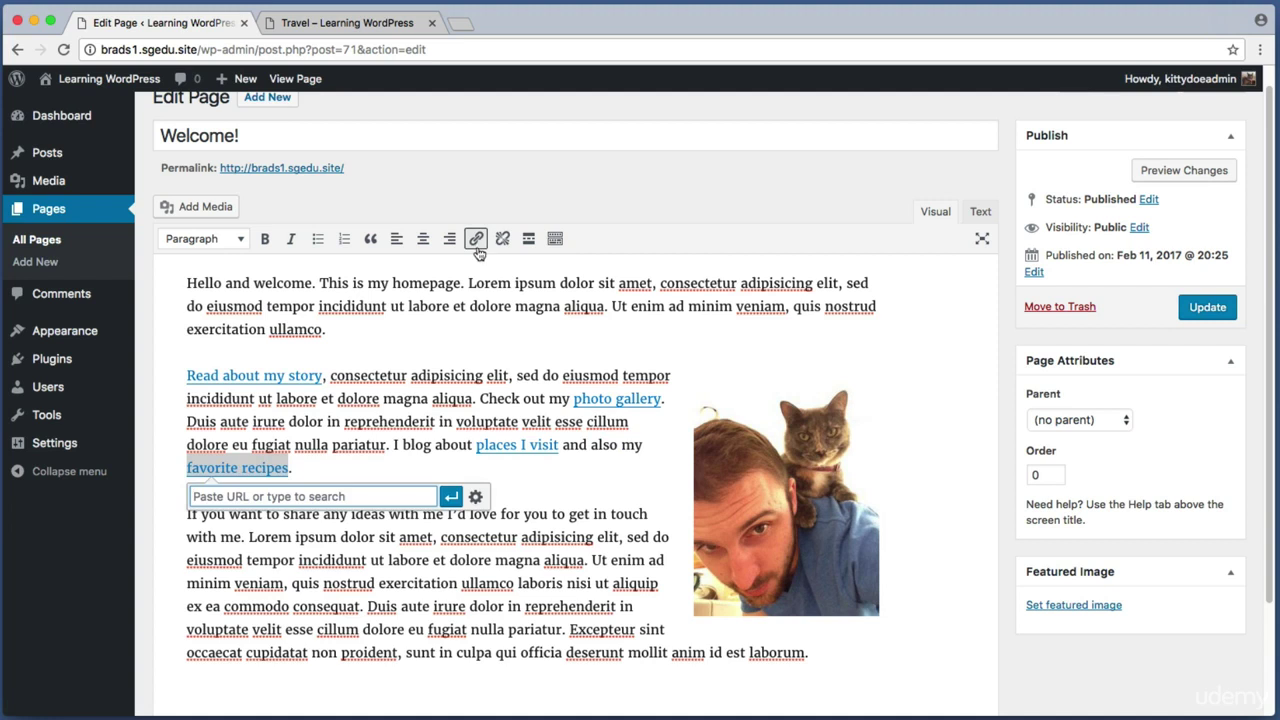
pyautogui.click(391, 30)
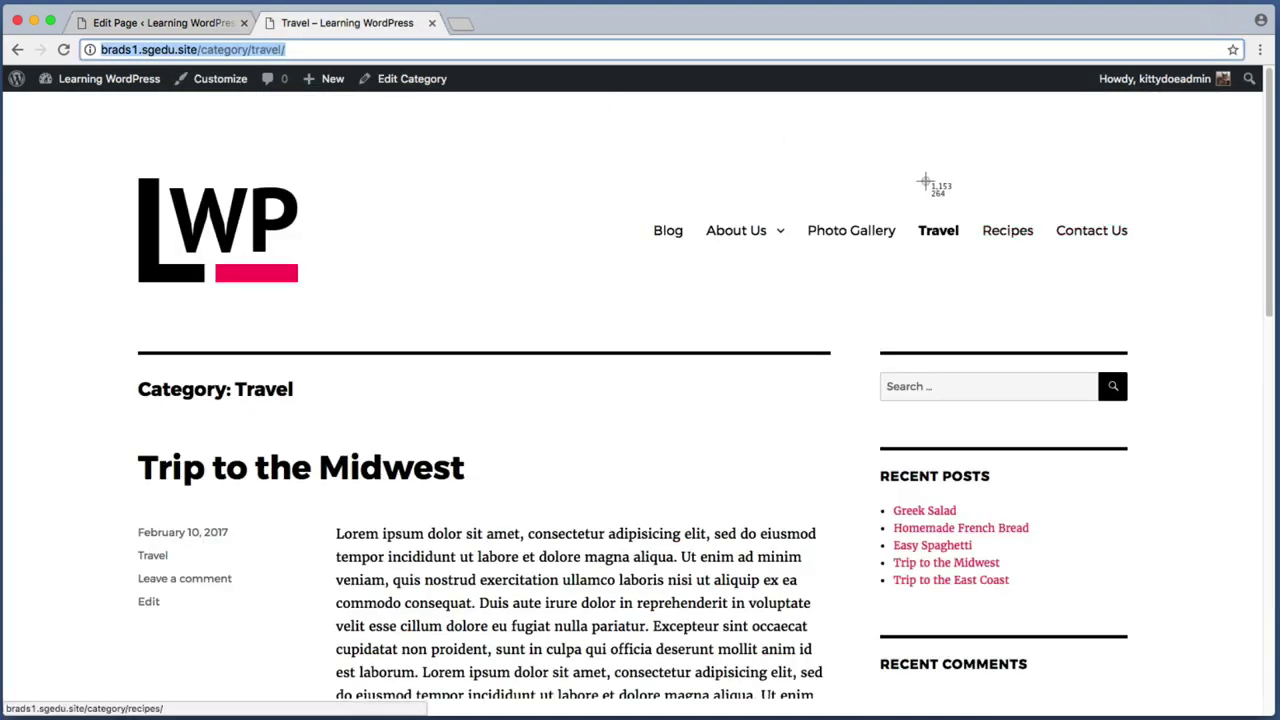
pyautogui.click(1010, 231)
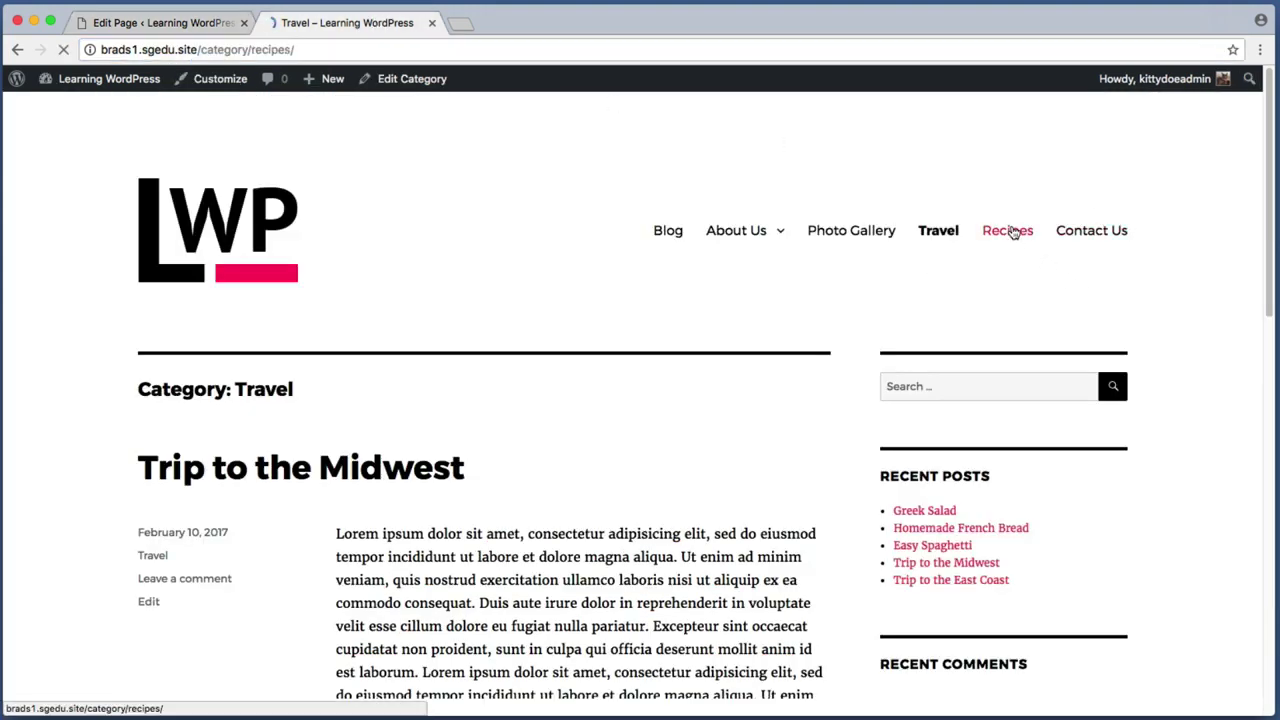
# Step: Copy the web address of the Recipes category page and return to the Welcome! page editor
pyautogui.click(468, 48)
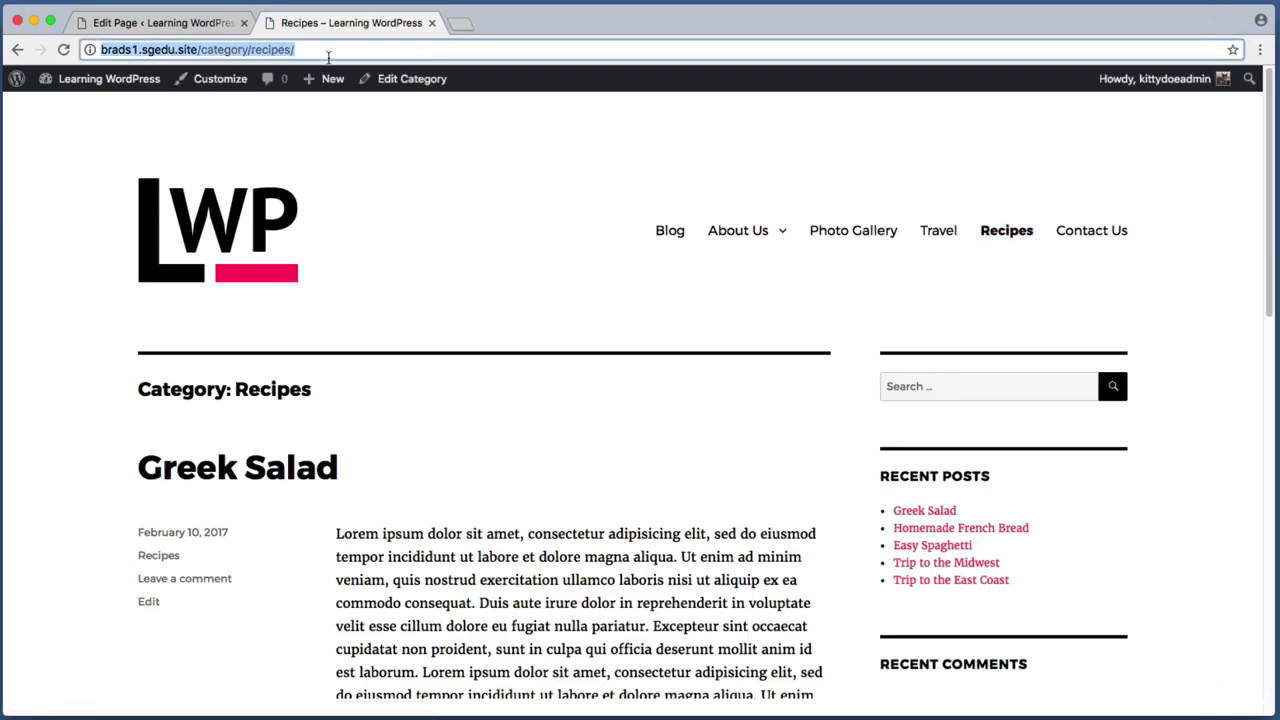
pyautogui.click(349, 50)
pyautogui.tripleClick(300, 50)
pyautogui.rightClick(222, 47)
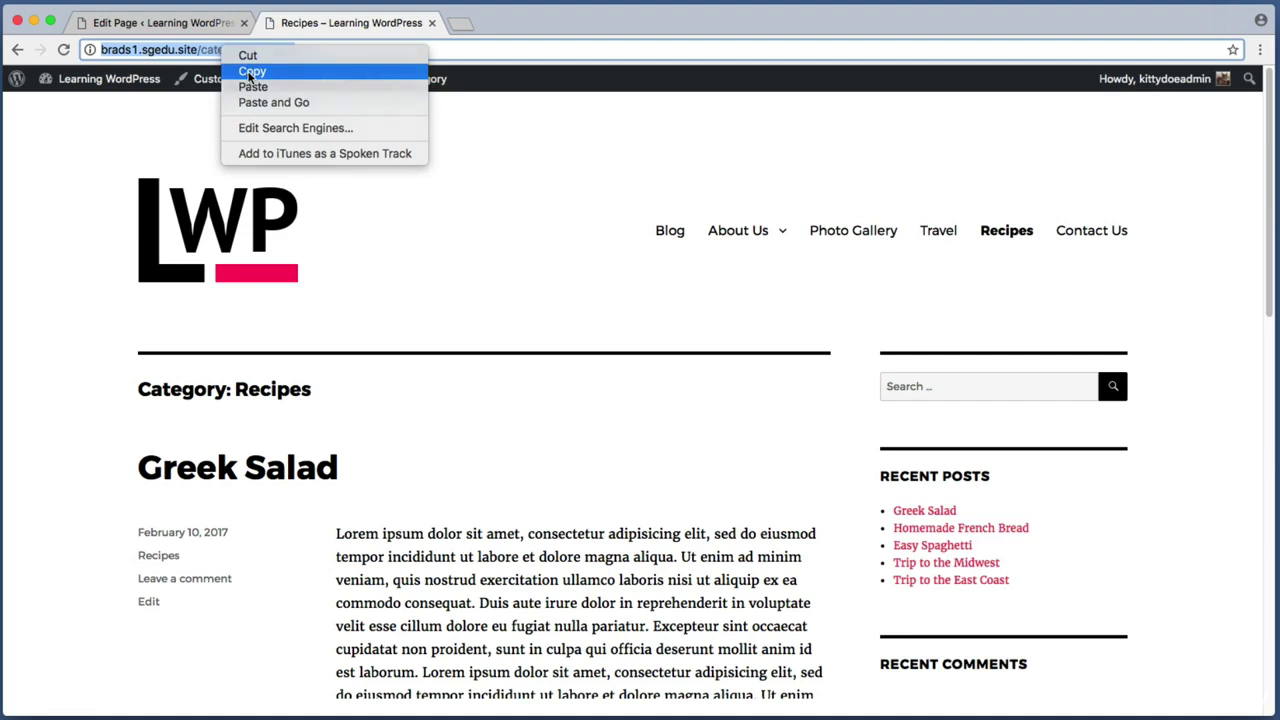
pyautogui.click(252, 72)
pyautogui.click(202, 24)
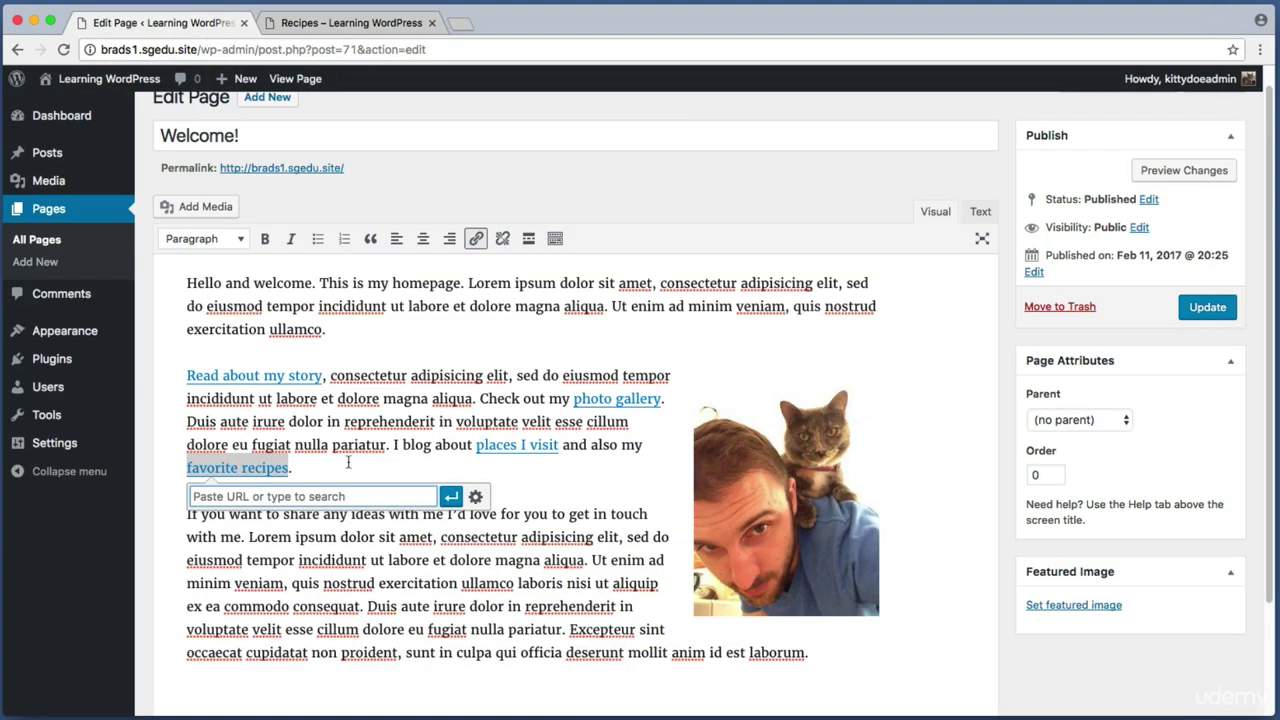
# Step: Paste the copied Recipes category address as the target of the "favorite recipes" link and apply it
pyautogui.rightClick(320, 497)
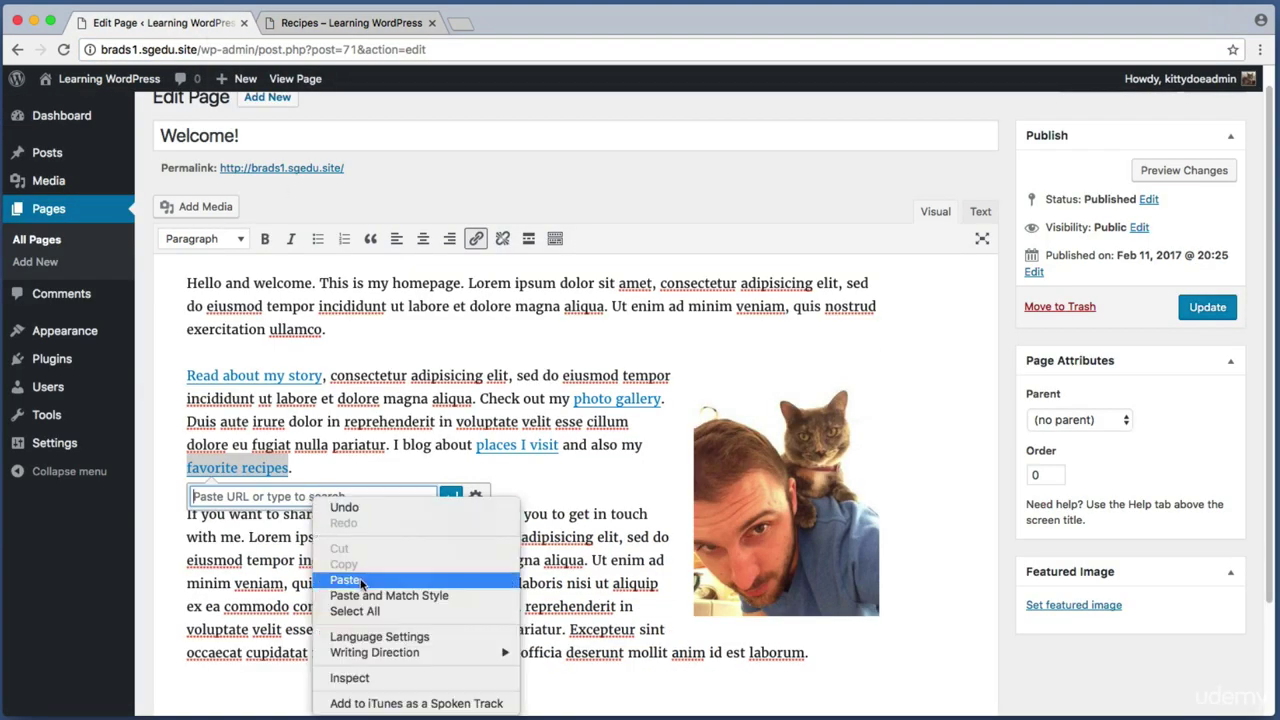
pyautogui.click(345, 580)
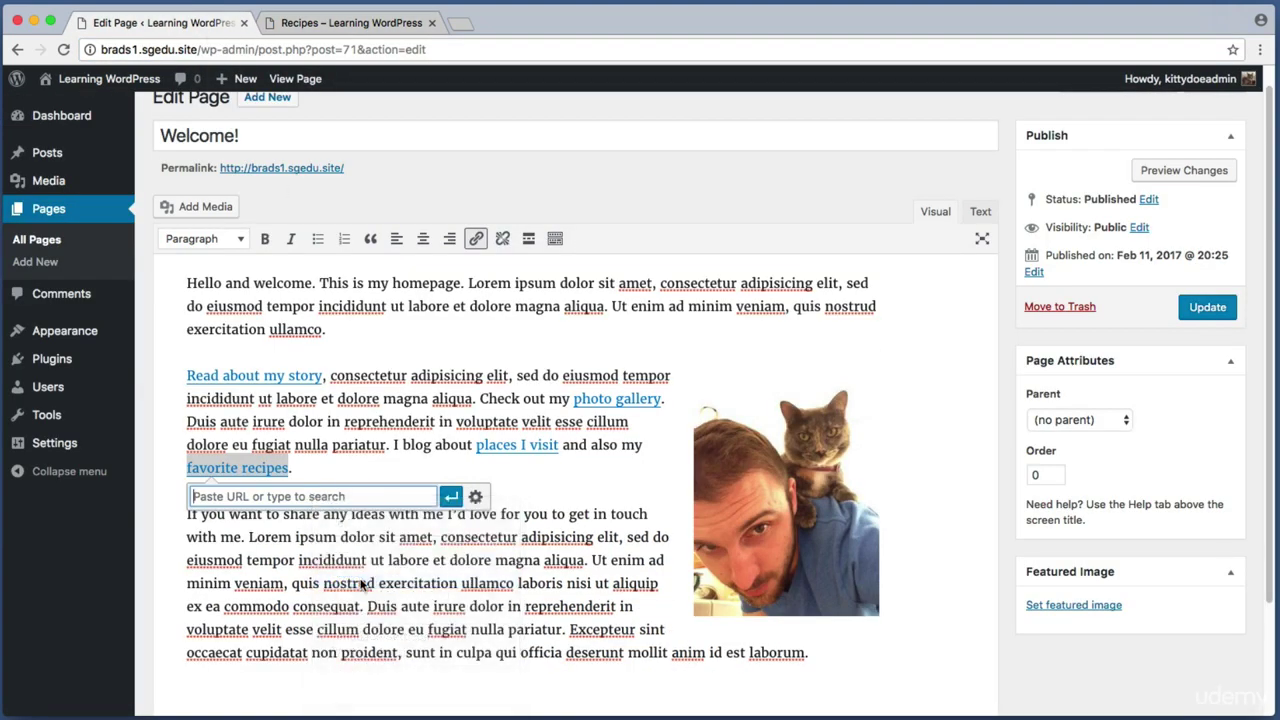
pyautogui.click(451, 497)
pyautogui.click(282, 512)
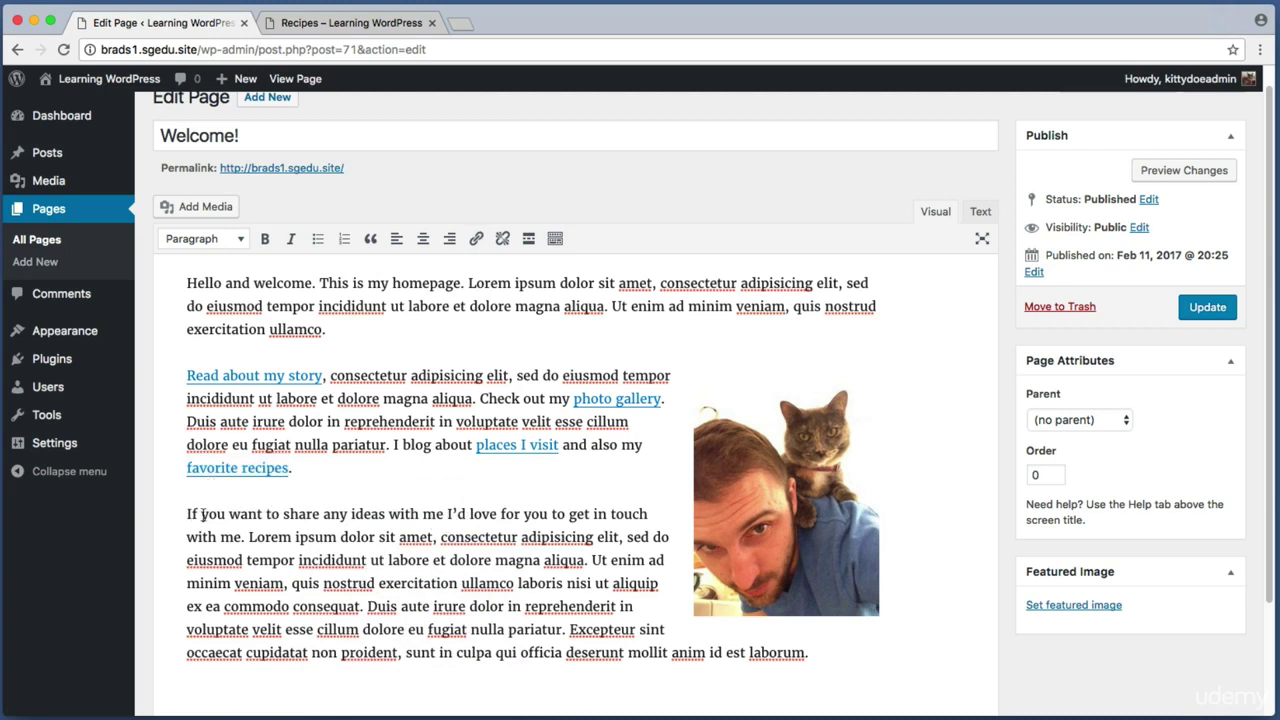
# Step: Link the words "get in touch with me" in the third paragraph to the Contact Us page
pyautogui.moveTo(187, 513); pyautogui.dragTo(345, 537)
pyautogui.click(345, 537)
pyautogui.moveTo(432, 514); pyautogui.dragTo(256, 537)
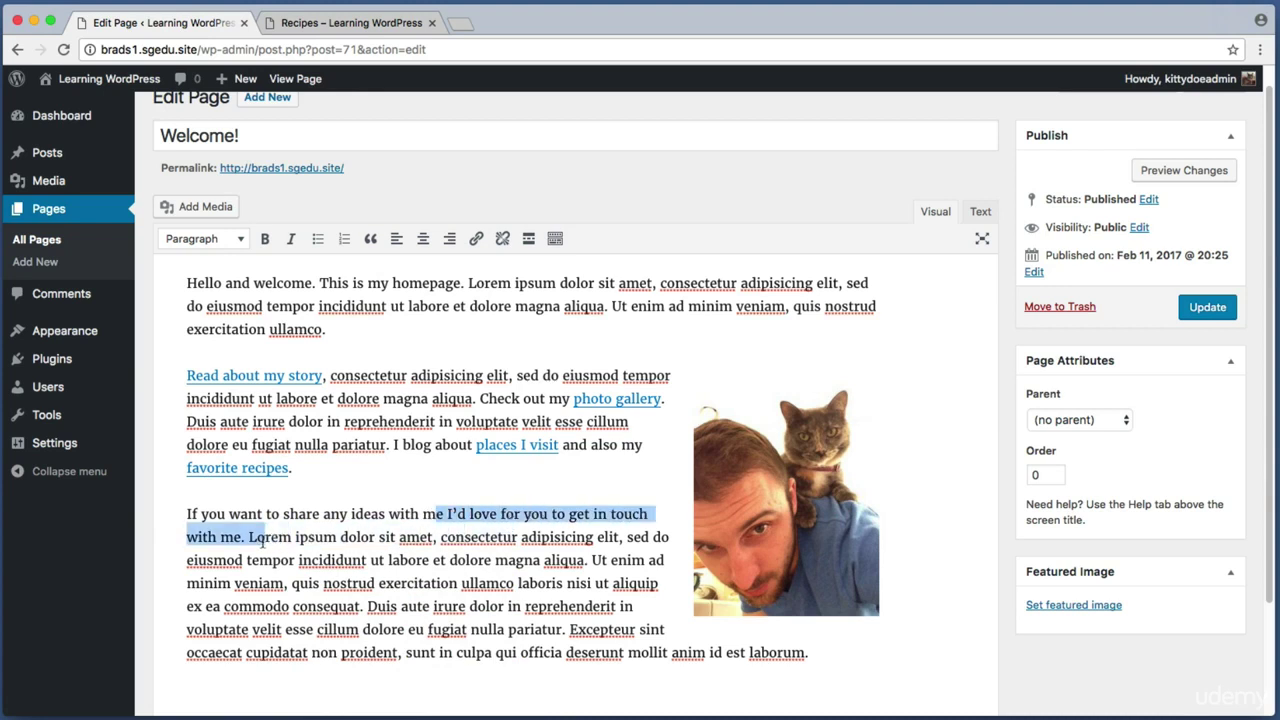
pyautogui.click(252, 537)
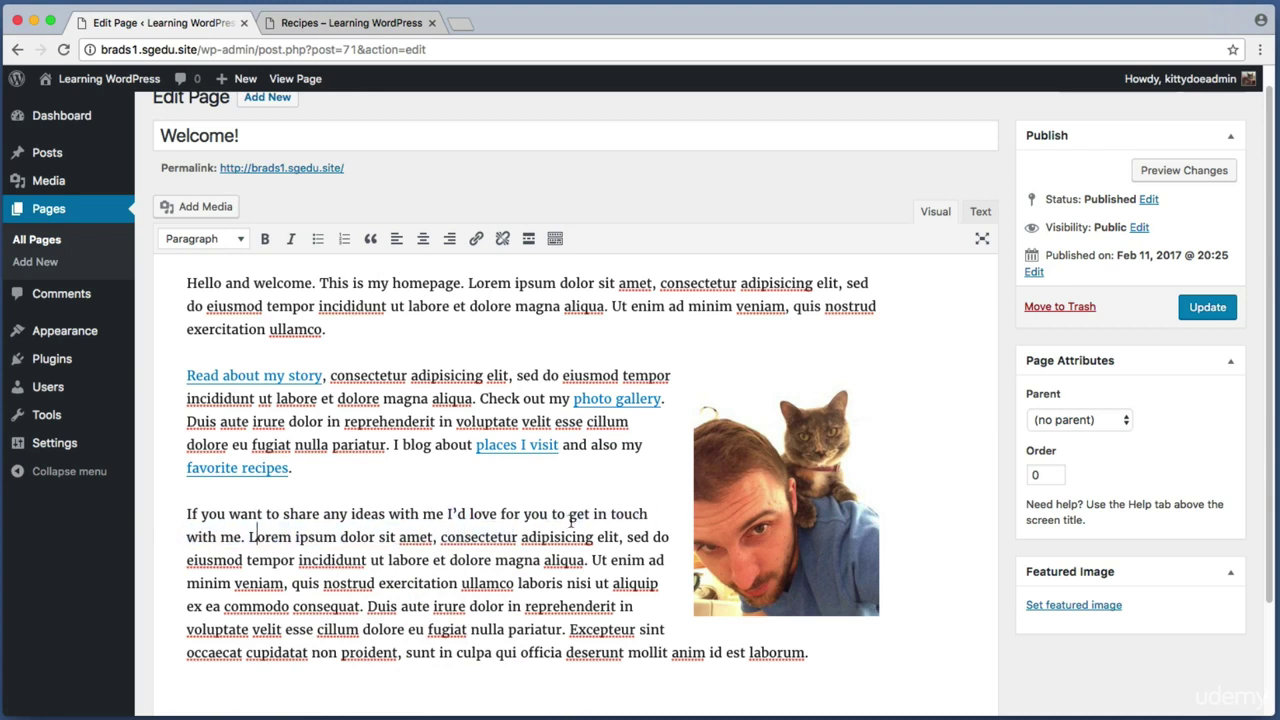
pyautogui.moveTo(568, 515); pyautogui.dragTo(555, 537)
pyautogui.moveTo(203, 537); pyautogui.dragTo(242, 538)
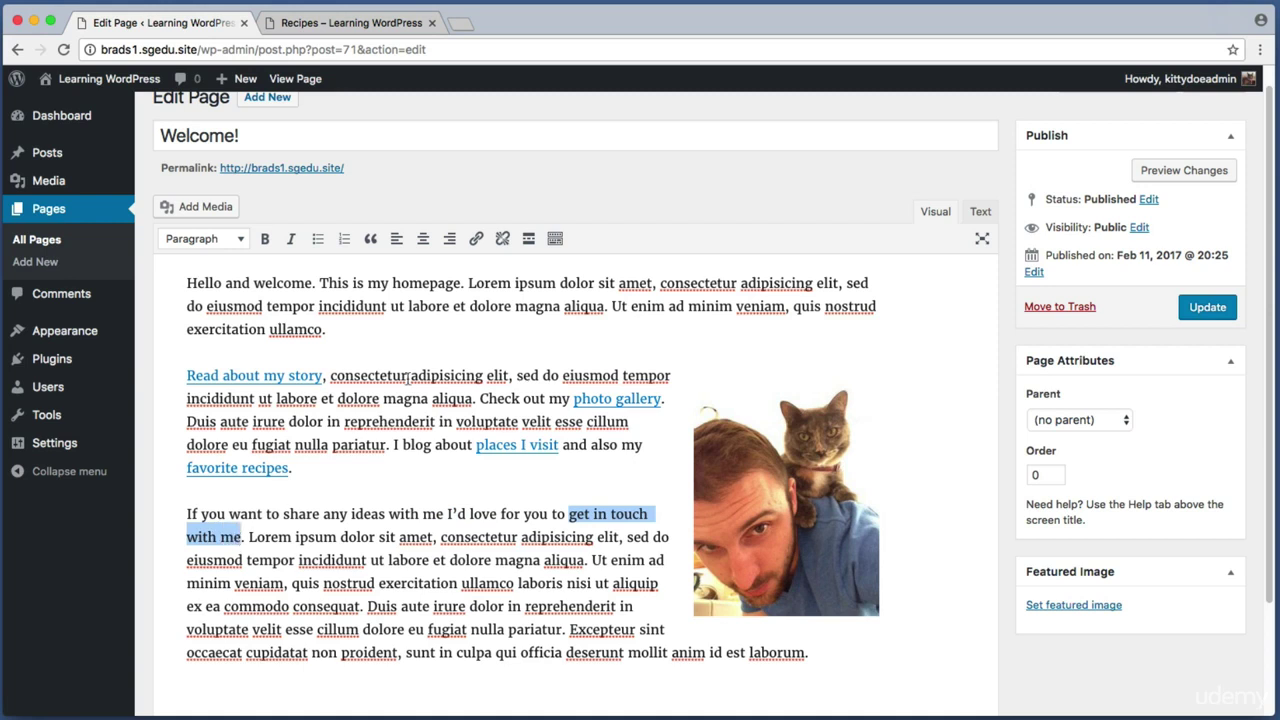
pyautogui.click(476, 239)
pyautogui.write('contact')
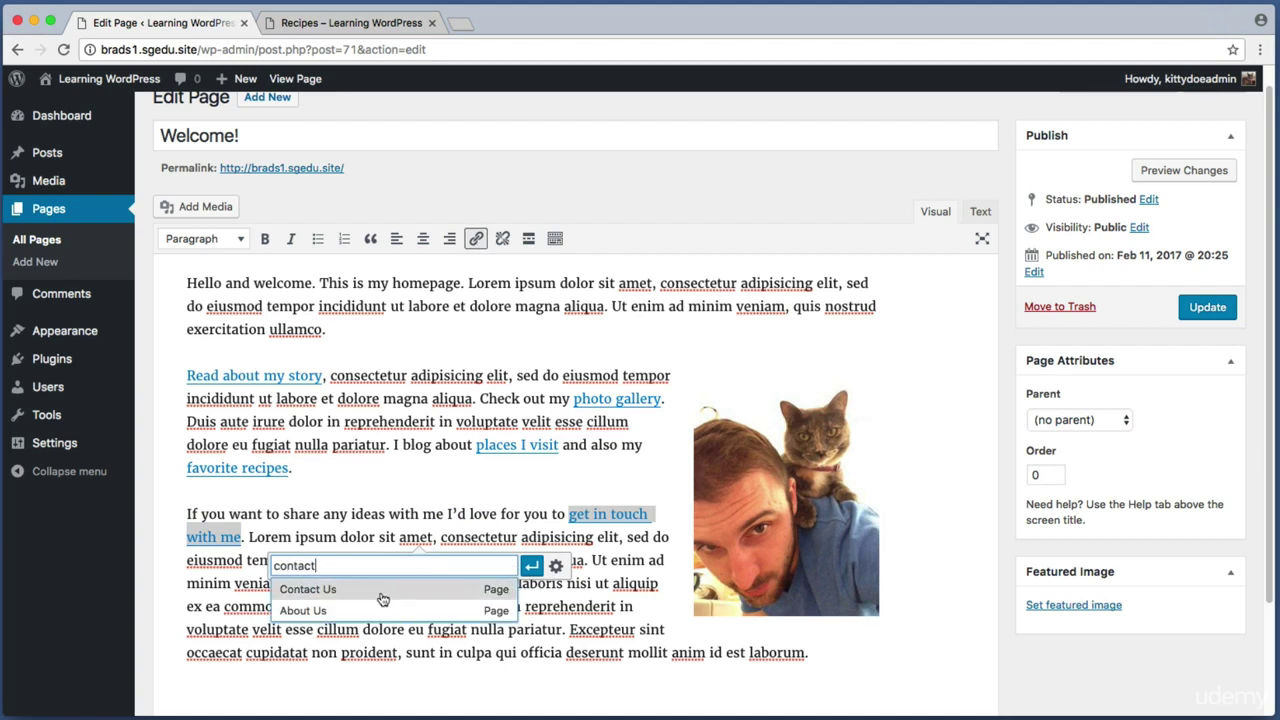
pyautogui.click(370, 596)
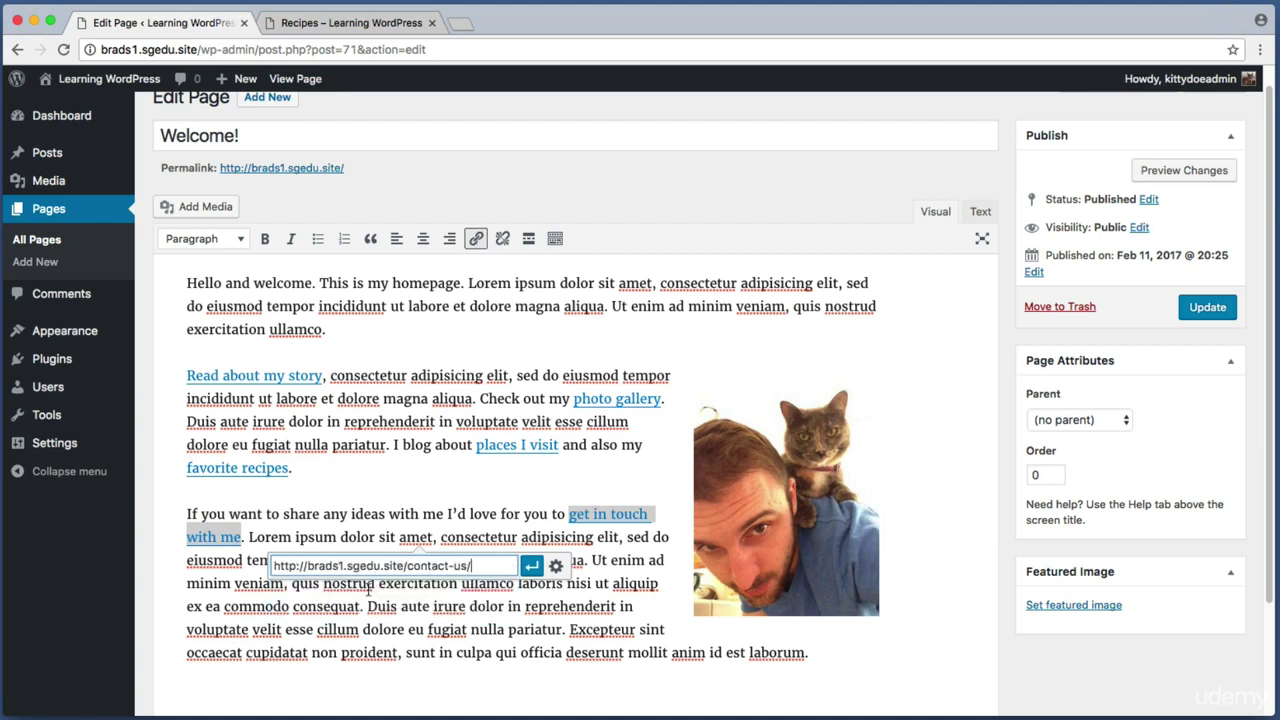
pyautogui.click(531, 566)
pyautogui.click(590, 570)
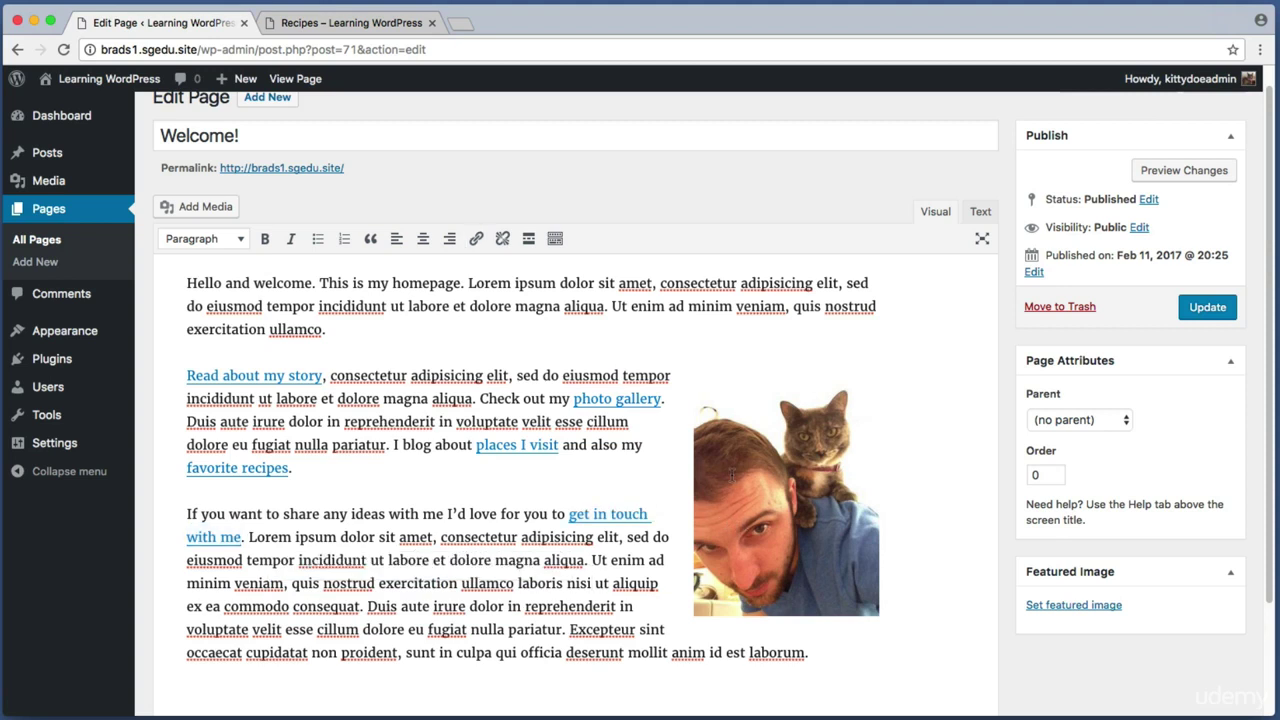
# Step: Save the changes to the Welcome! page by updating it
pyautogui.press('super+shift+4')
pyautogui.moveTo(1158, 289); pyautogui.dragTo(1231, 327)
pyautogui.click(1229, 316)
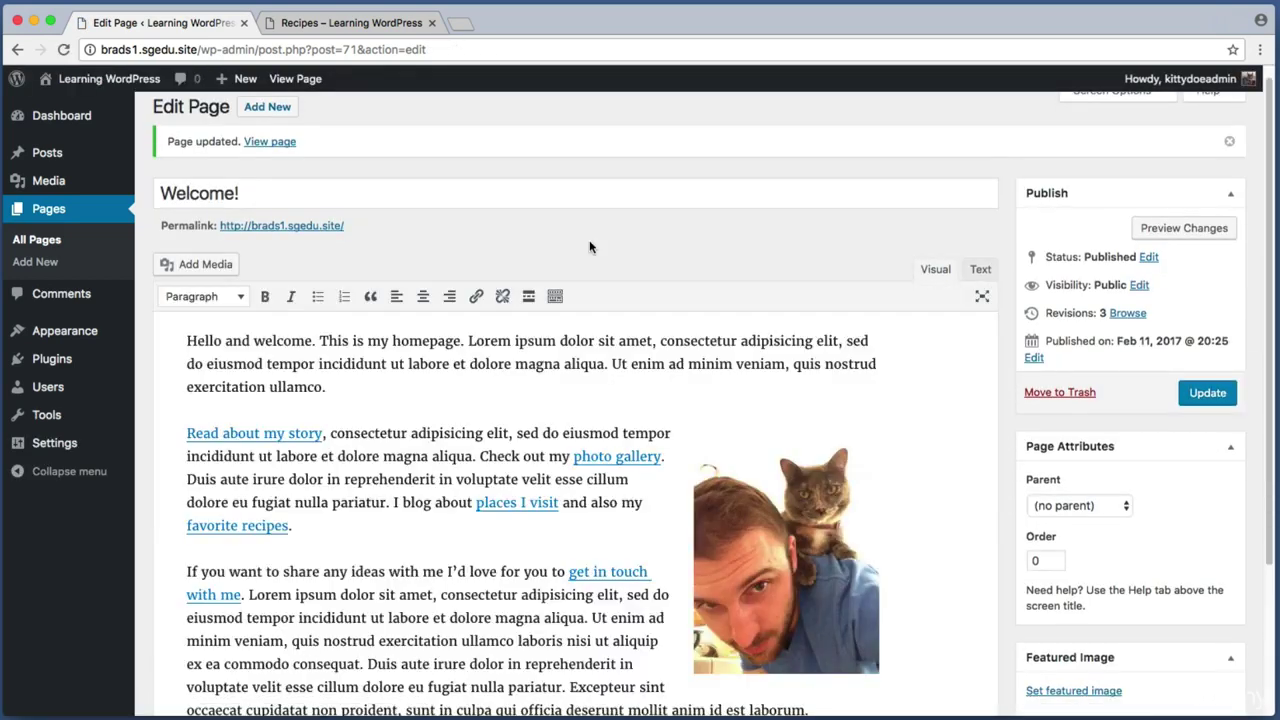
# Step: Visit the live homepage and check its text, links and image
pyautogui.click(94, 85)
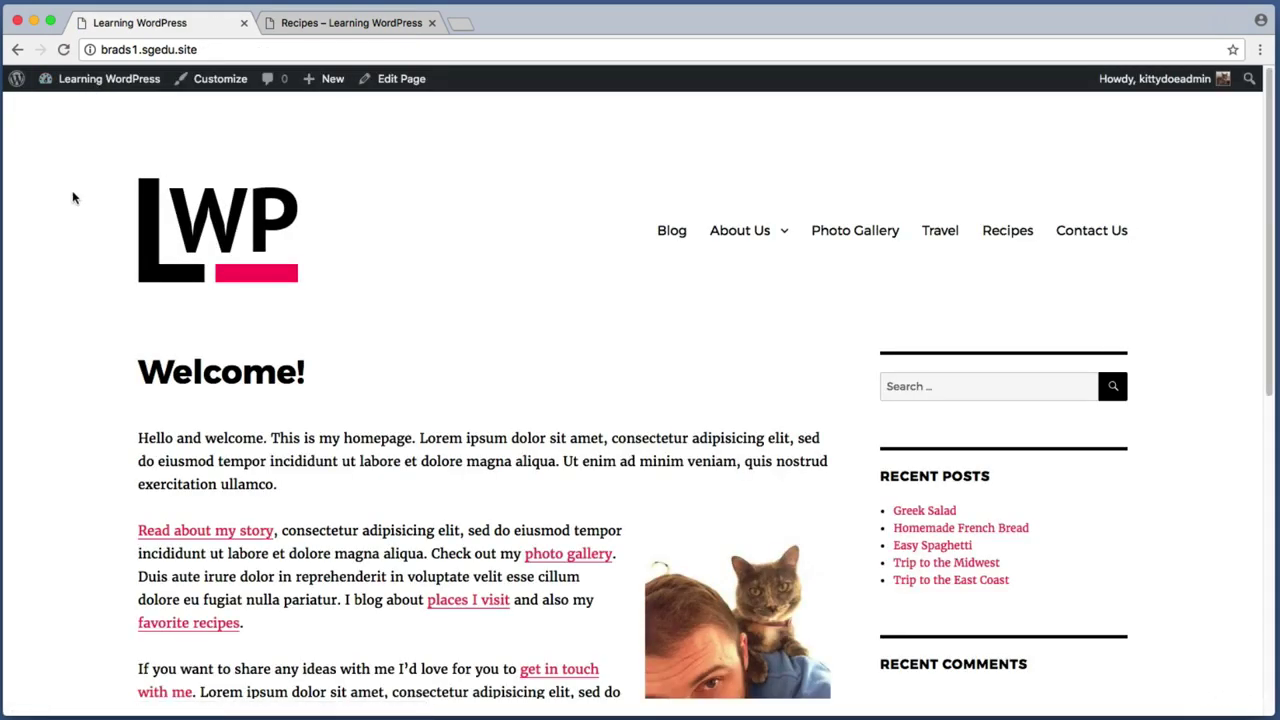
pyautogui.scroll(-3, 72, 197)
pyautogui.press('super+shift+4')
pyautogui.moveTo(643, 355)
pyautogui.mouseDown()
pyautogui.moveTo(753, 543)
pyautogui.moveTo(828, 614)
pyautogui.mouseUp()
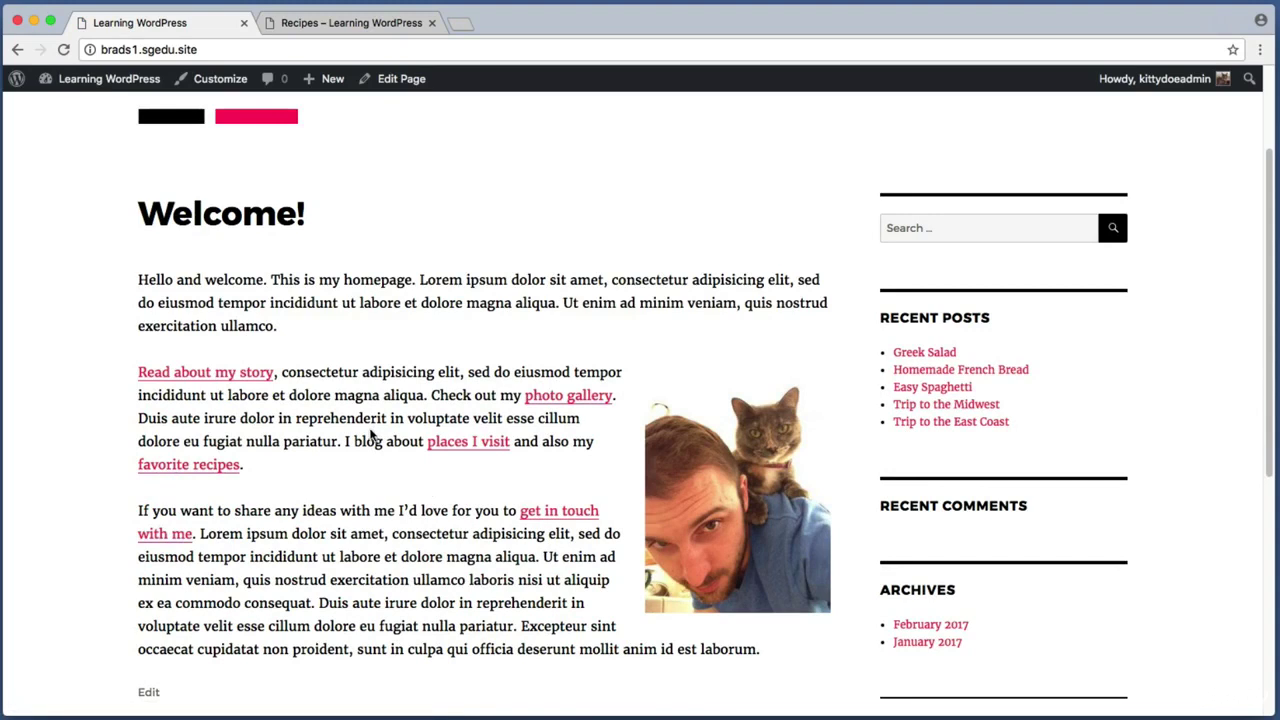
pyautogui.scroll(1, 370, 433)
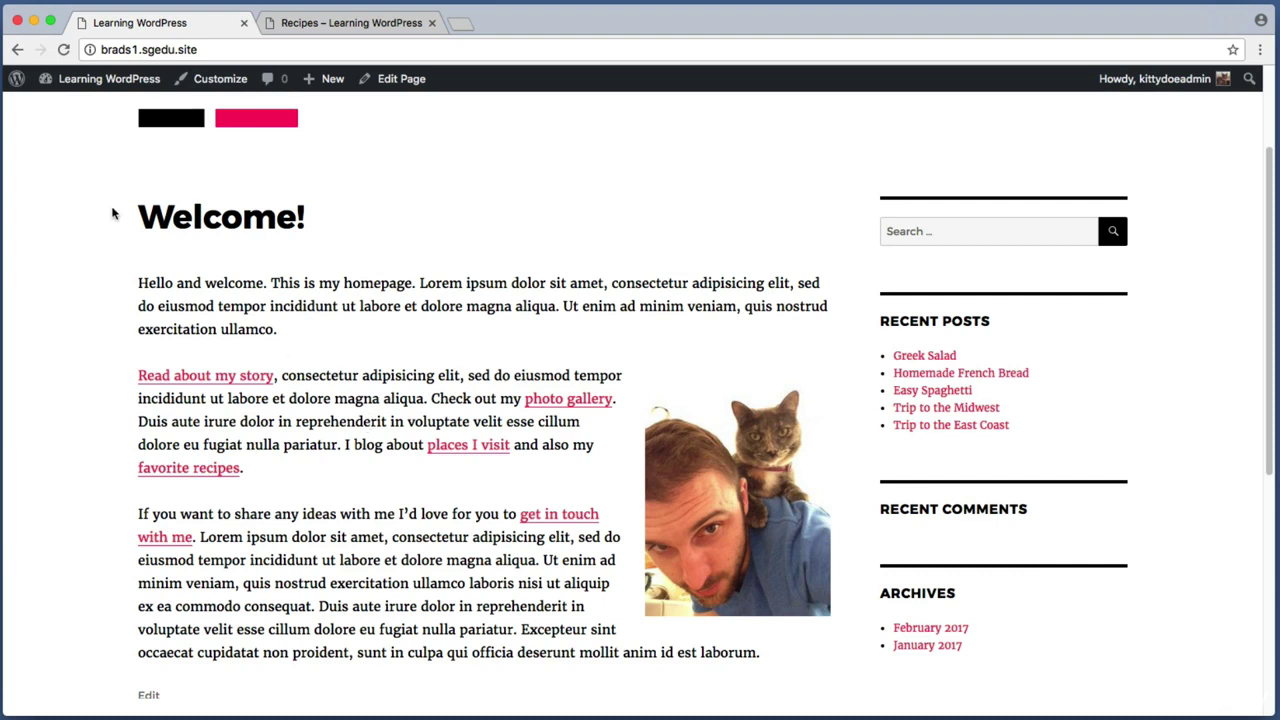
pyautogui.press('super+shift+4')
pyautogui.moveTo(121, 246); pyautogui.dragTo(552, 670)
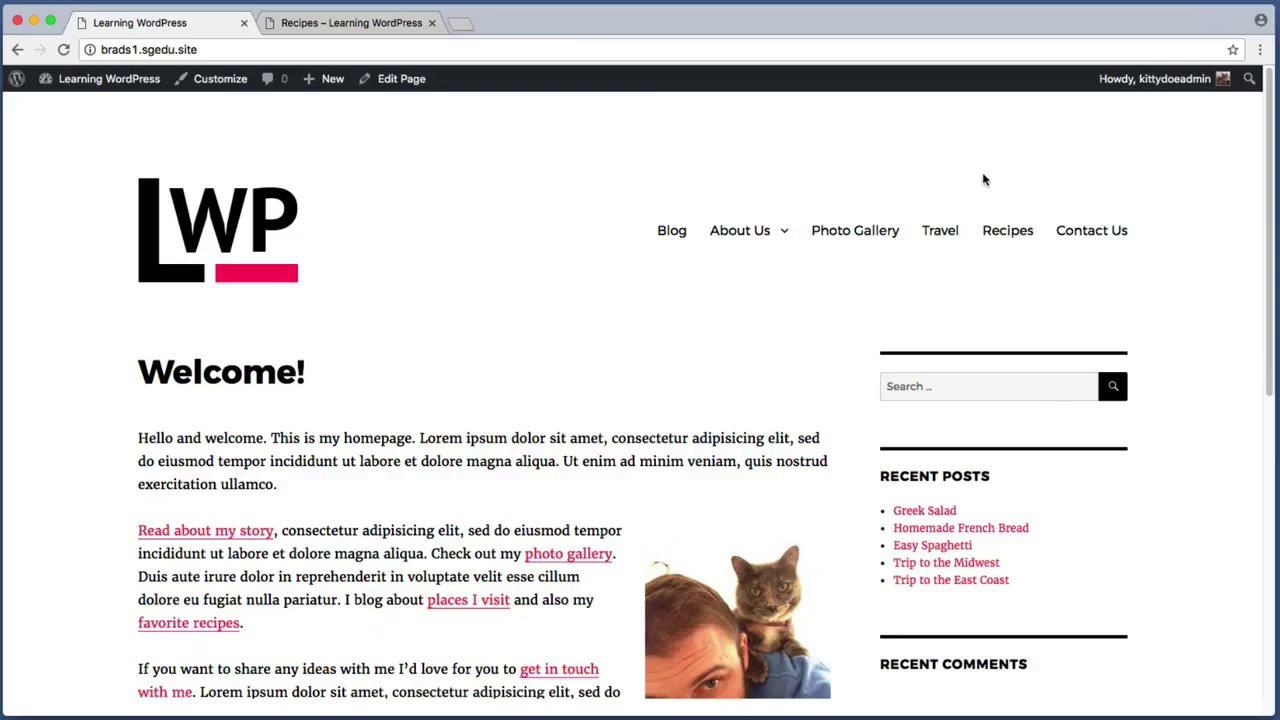
# Step: Open the Travel category from the live site's navigation and look through its posts
pyautogui.press('super+shift+4')
pyautogui.moveTo(629, 181); pyautogui.dragTo(1145, 281)
pyautogui.press('super+shift+4')
pyautogui.moveTo(912, 208); pyautogui.dragTo(960, 257)
pyautogui.click(943, 231)
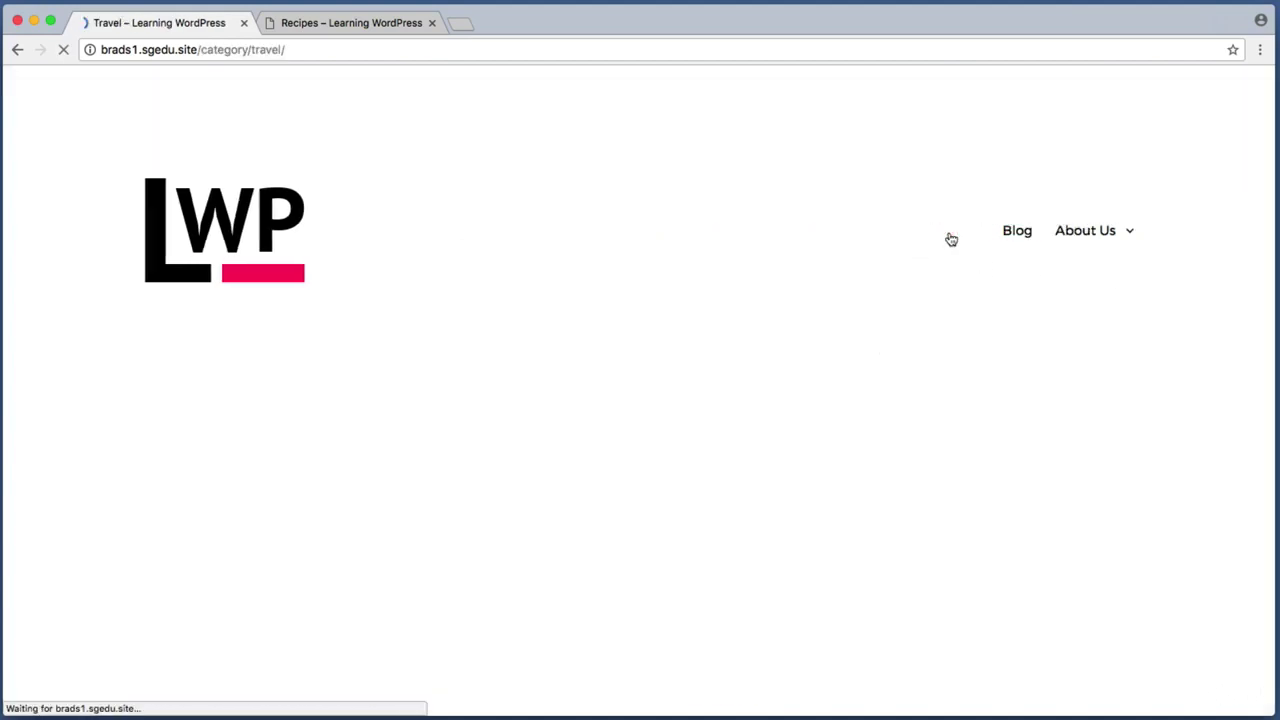
pyautogui.scroll(-3, 58, 350)
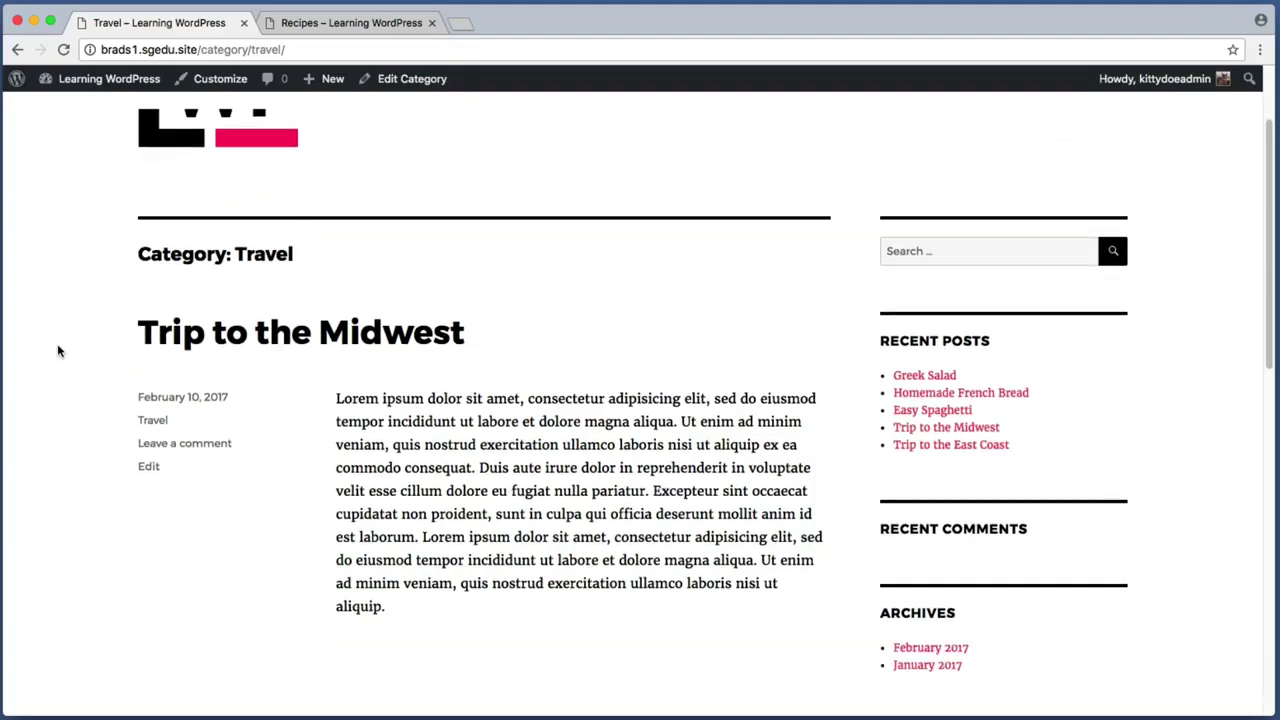
pyautogui.scroll(-5, 58, 350)
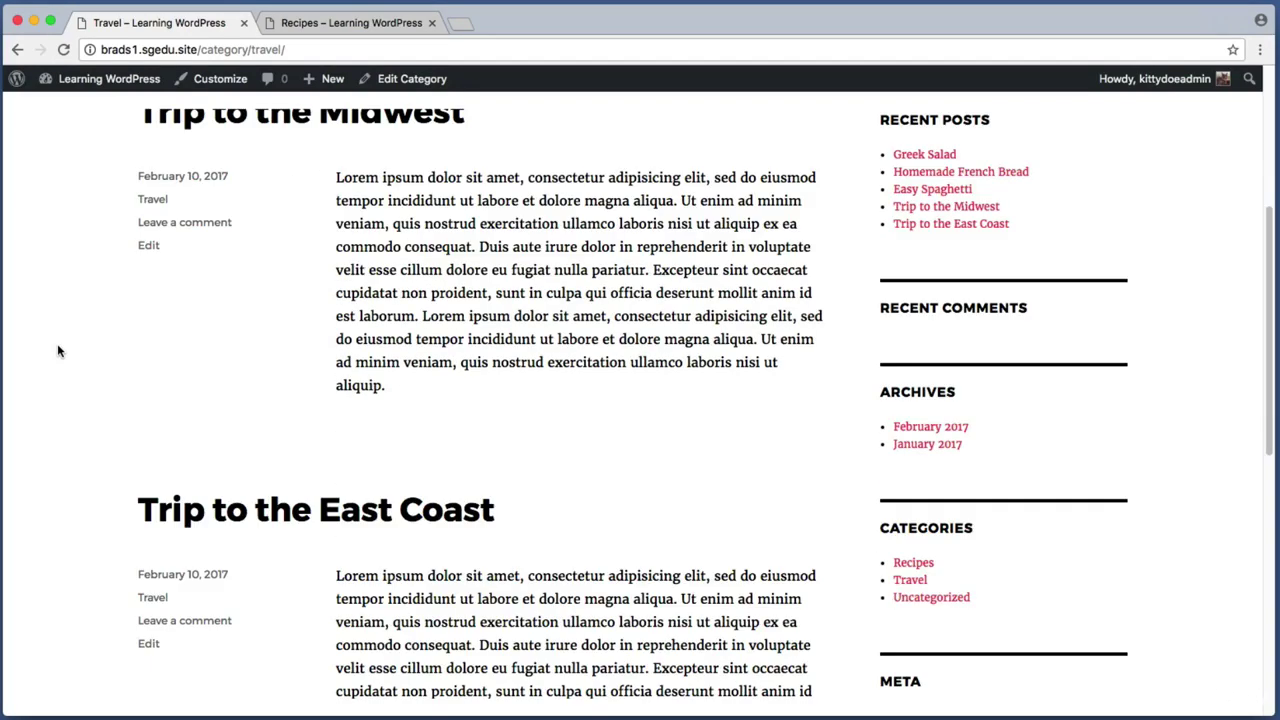
# Step: Examine how much body text the "Trip to the Midwest" post shows in the Travel category listing
pyautogui.press('super+shift+4')
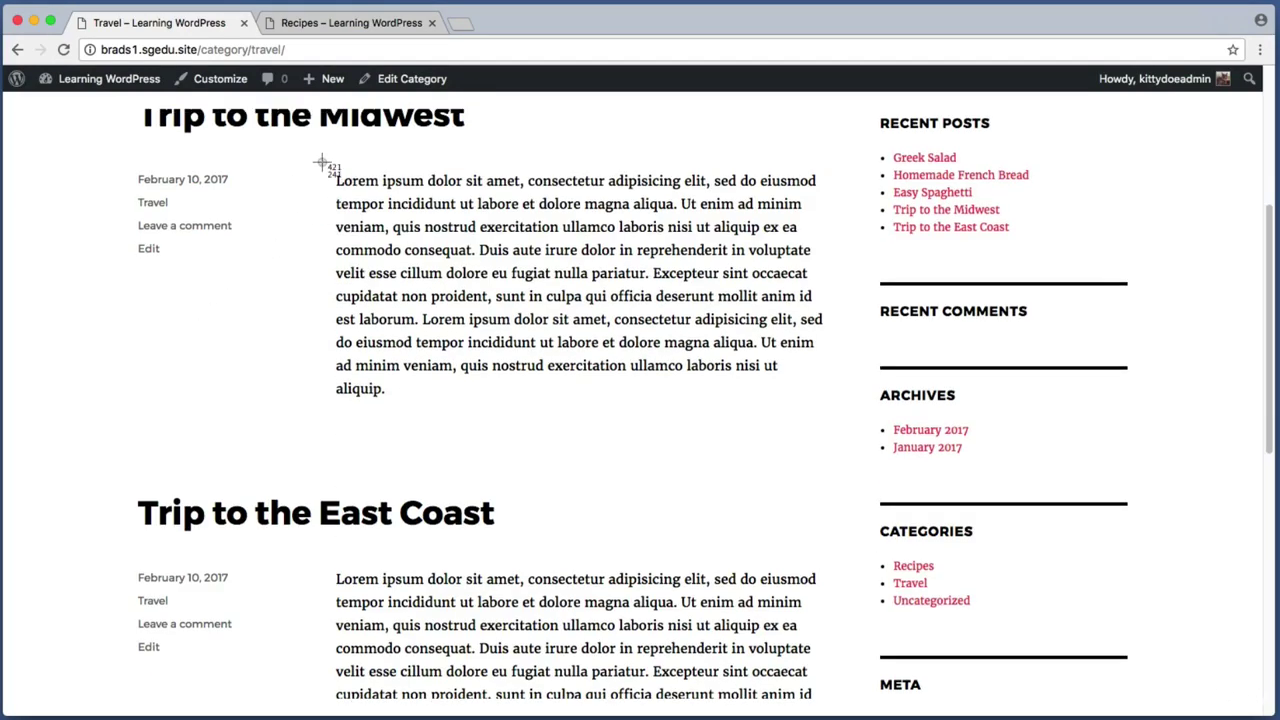
pyautogui.moveTo(322, 162); pyautogui.dragTo(828, 427)
pyautogui.scroll(1, 777, 423)
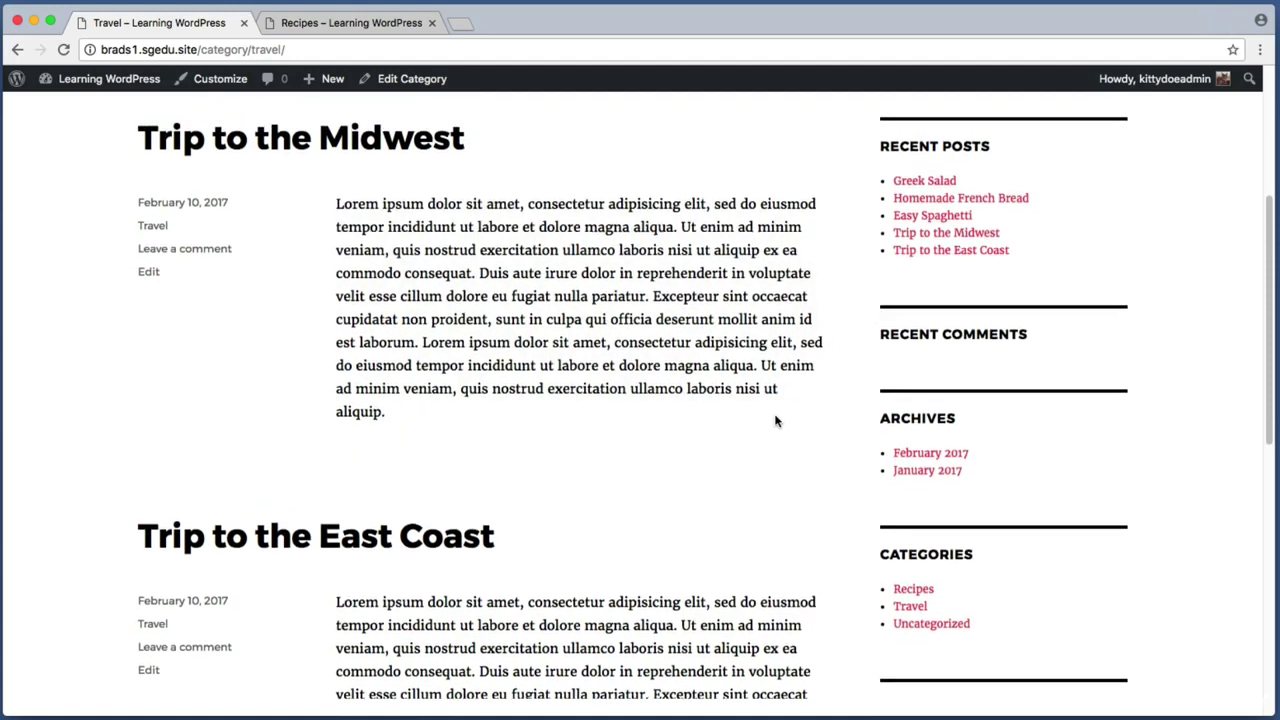
pyautogui.press('super+shift+4')
pyautogui.moveTo(322, 216); pyautogui.dragTo(811, 292)
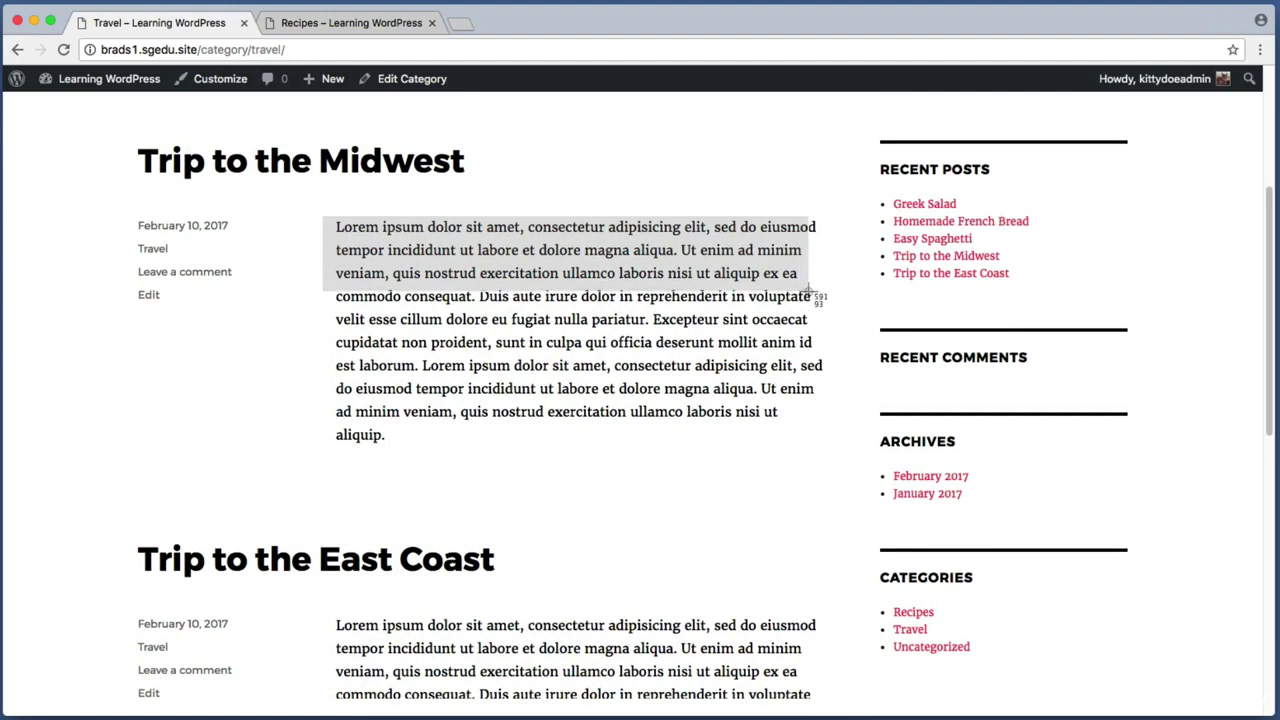
pyautogui.moveTo(810, 291); pyautogui.dragTo(809, 291)
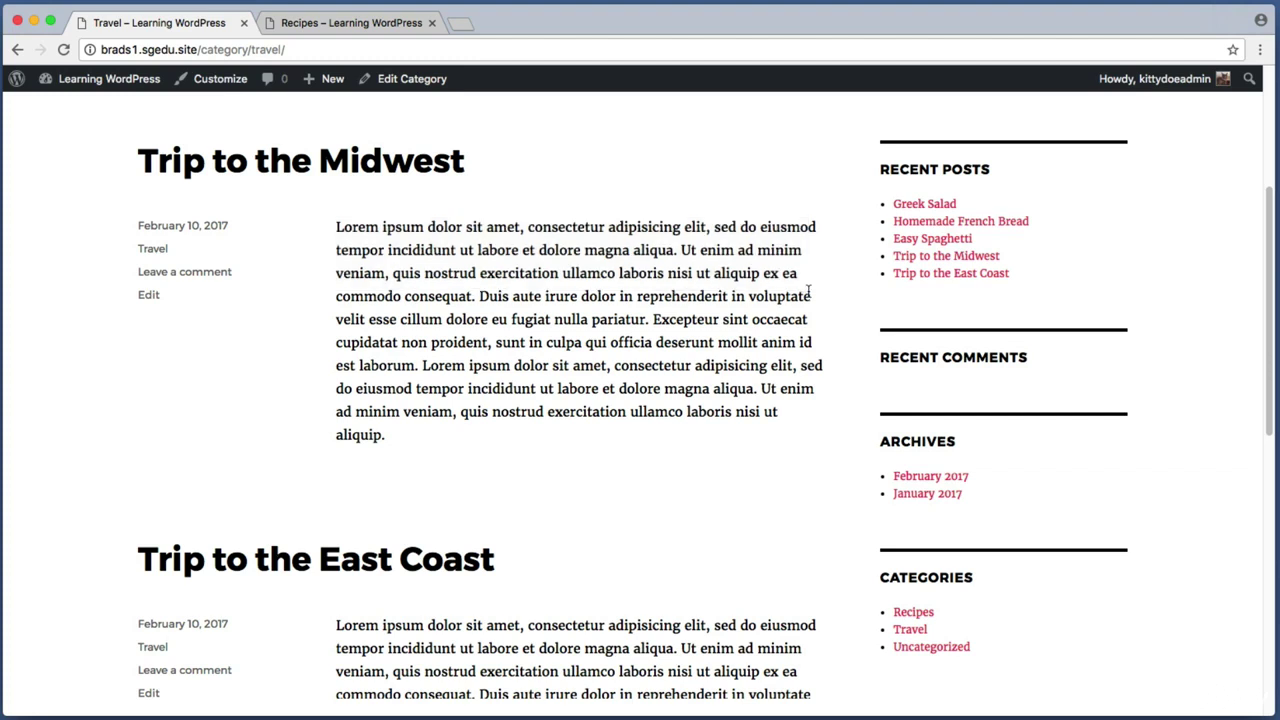
pyautogui.press('super+shift+4')
pyautogui.moveTo(130, 180); pyautogui.dragTo(409, 286)
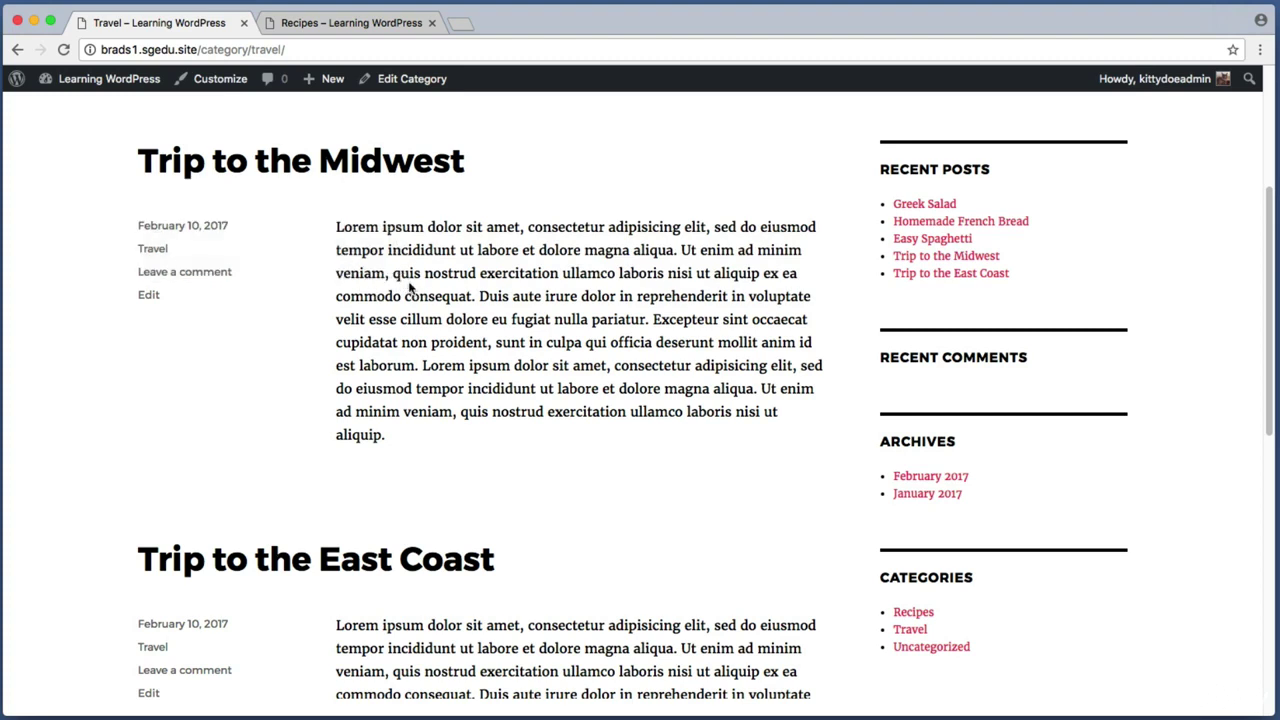